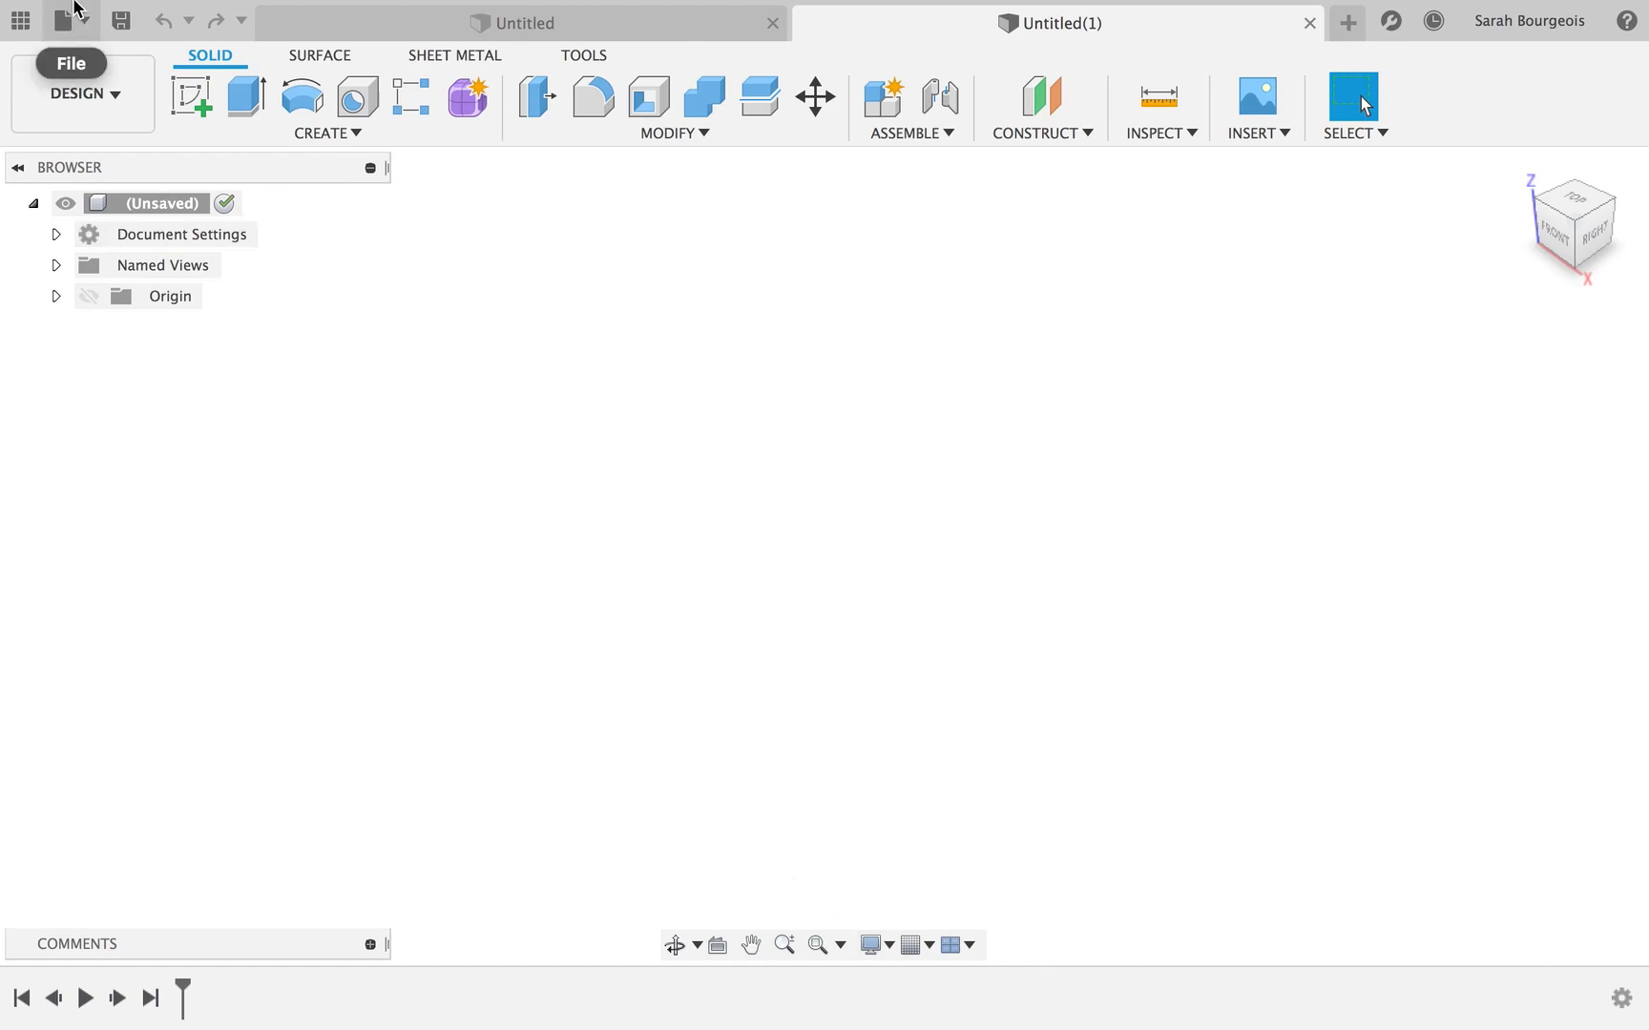
# Open the local mesh file Phone_Stand03.STL as a new design and bring Fusion 360 back to the front.
pyautogui.click(76, 12)
pyautogui.moveTo(204, 14)
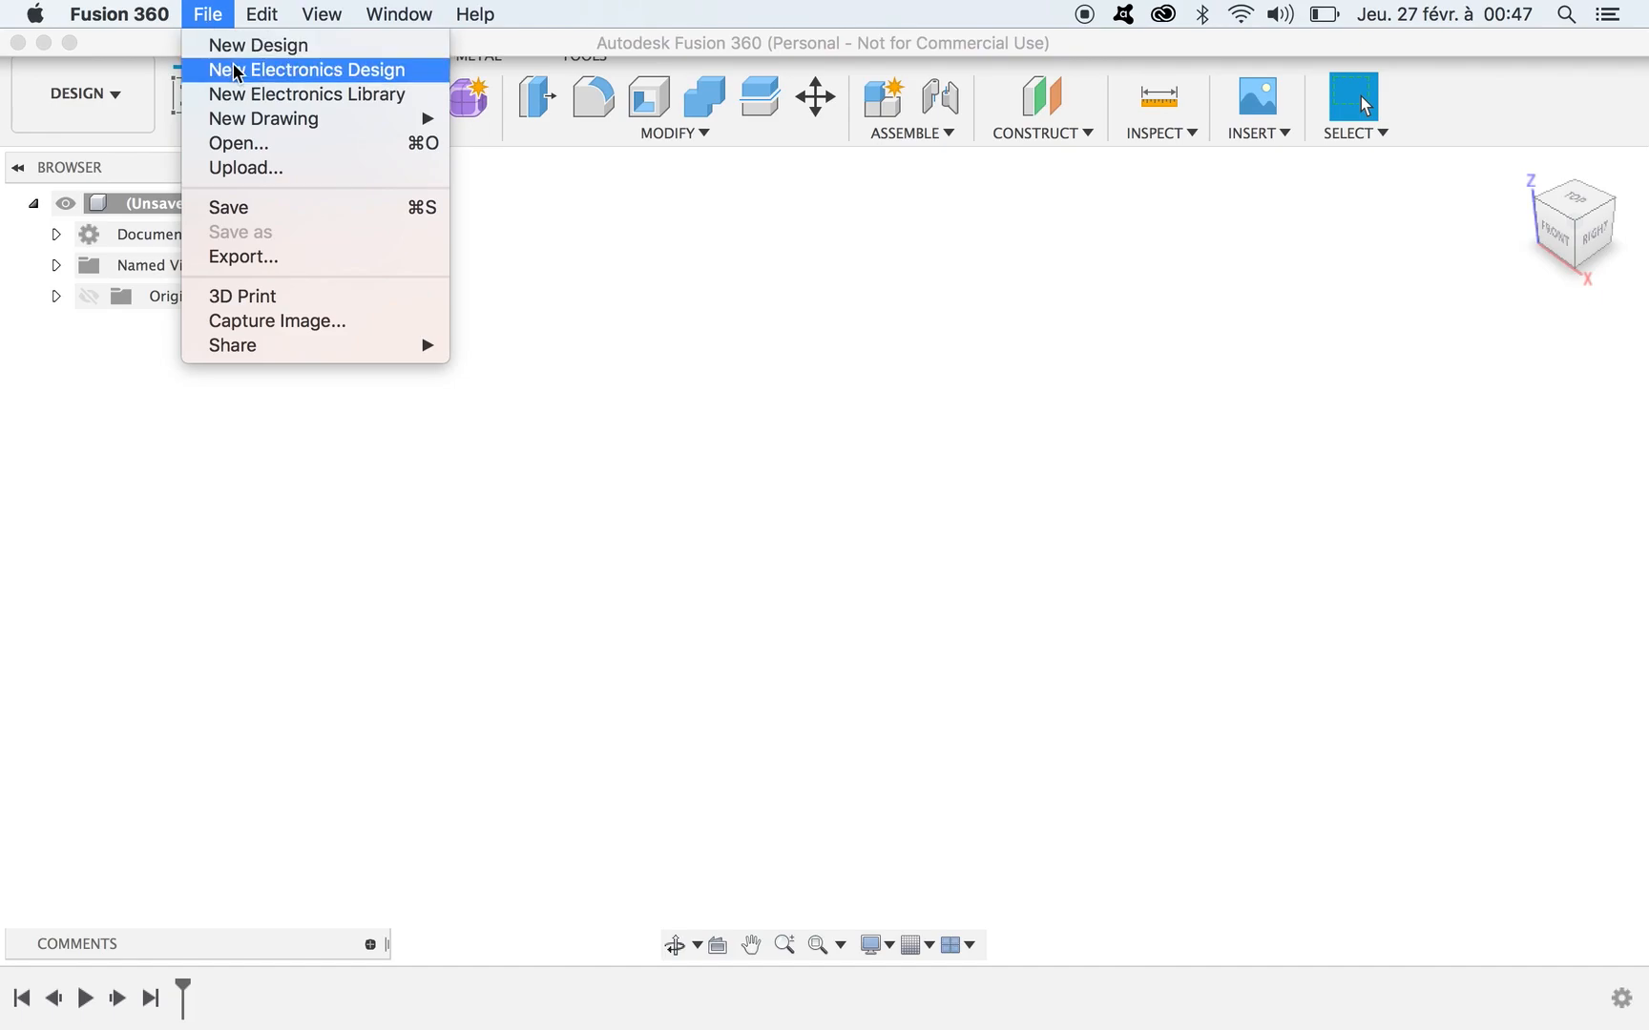
pyautogui.click(250, 144)
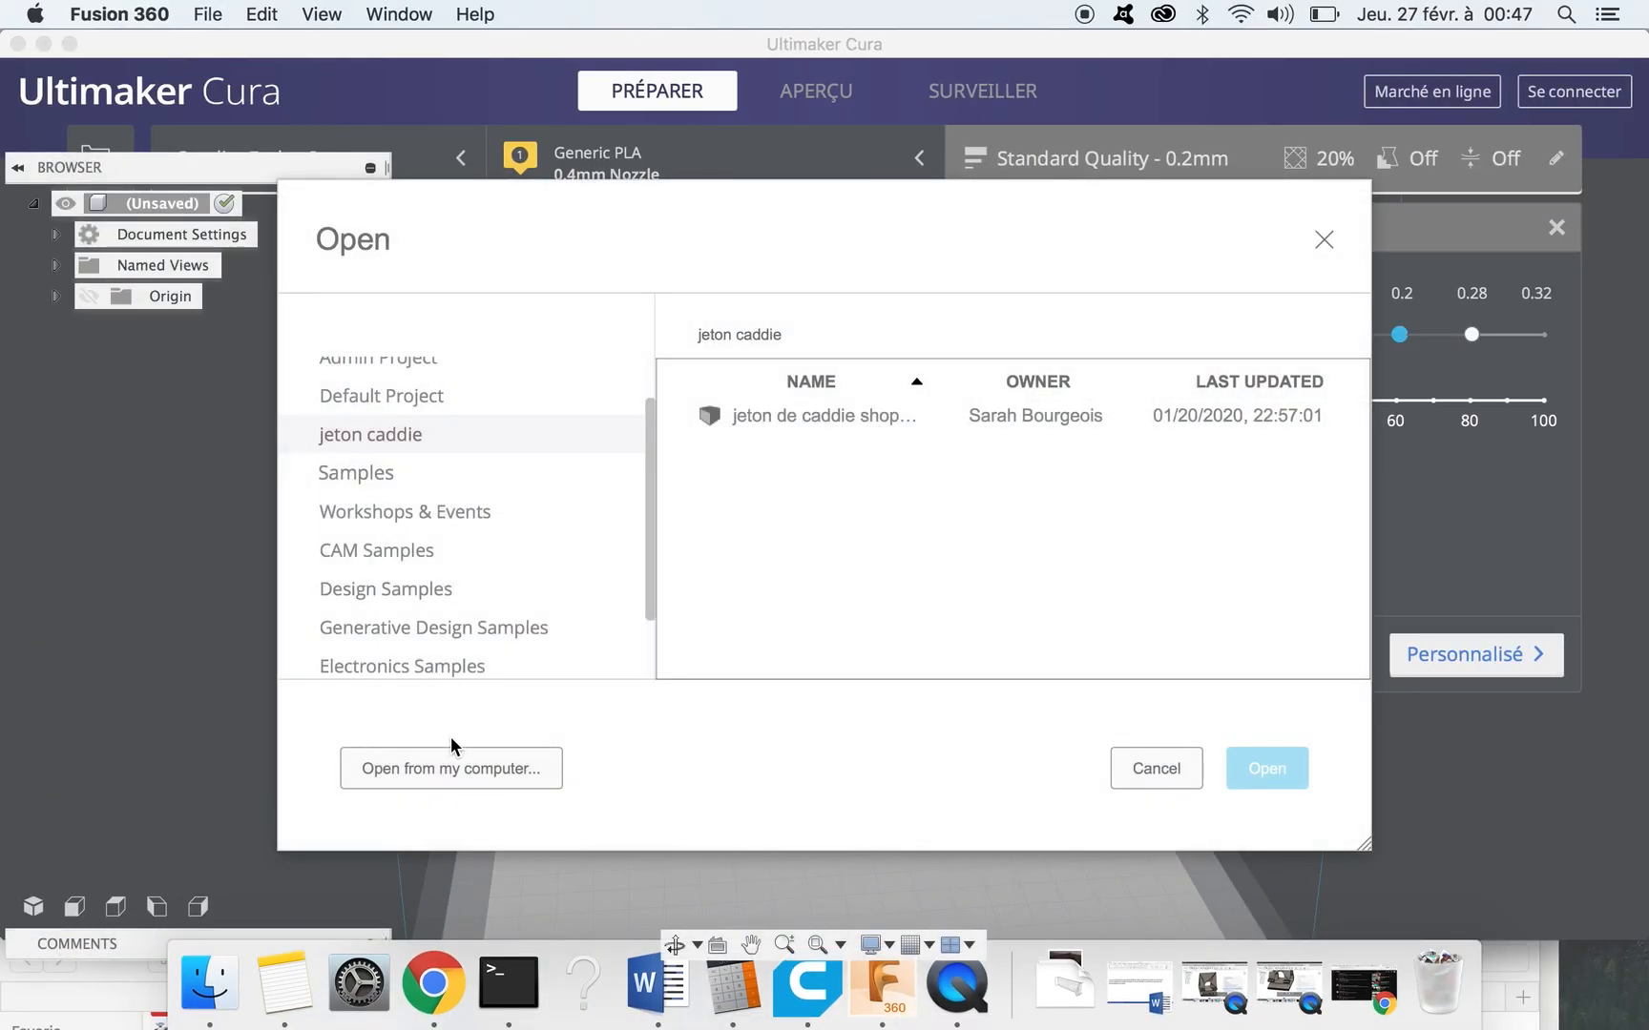
pyautogui.click(442, 774)
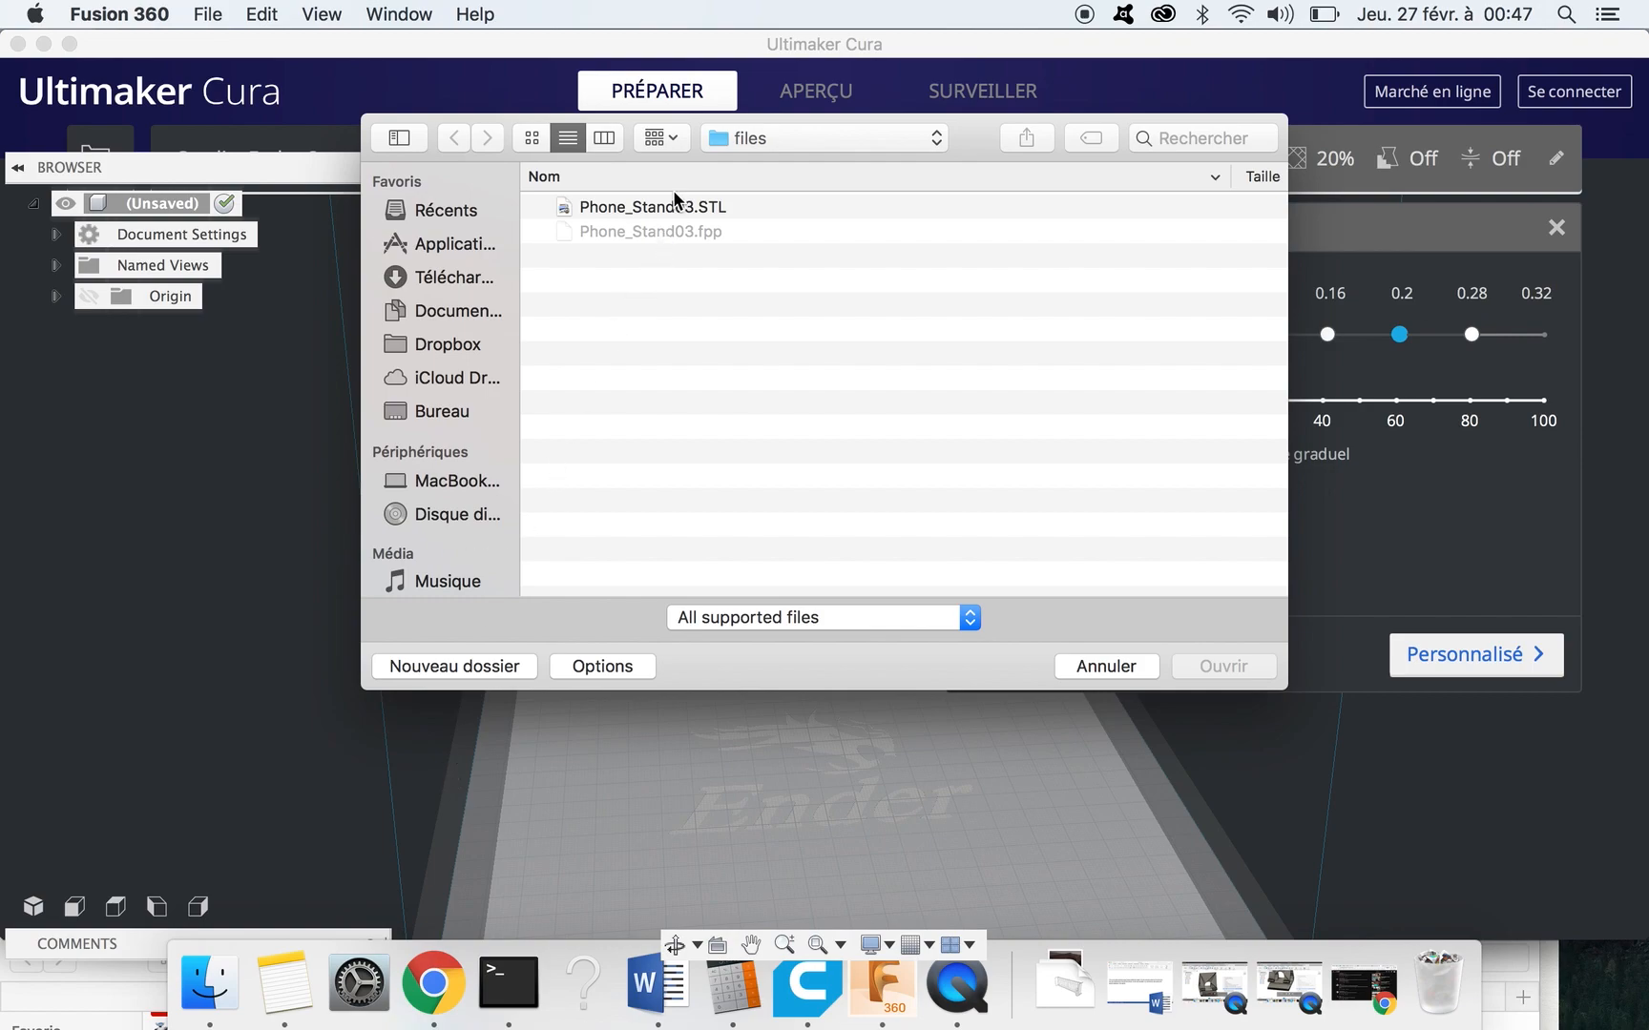
pyautogui.click(667, 201)
pyautogui.click(1240, 669)
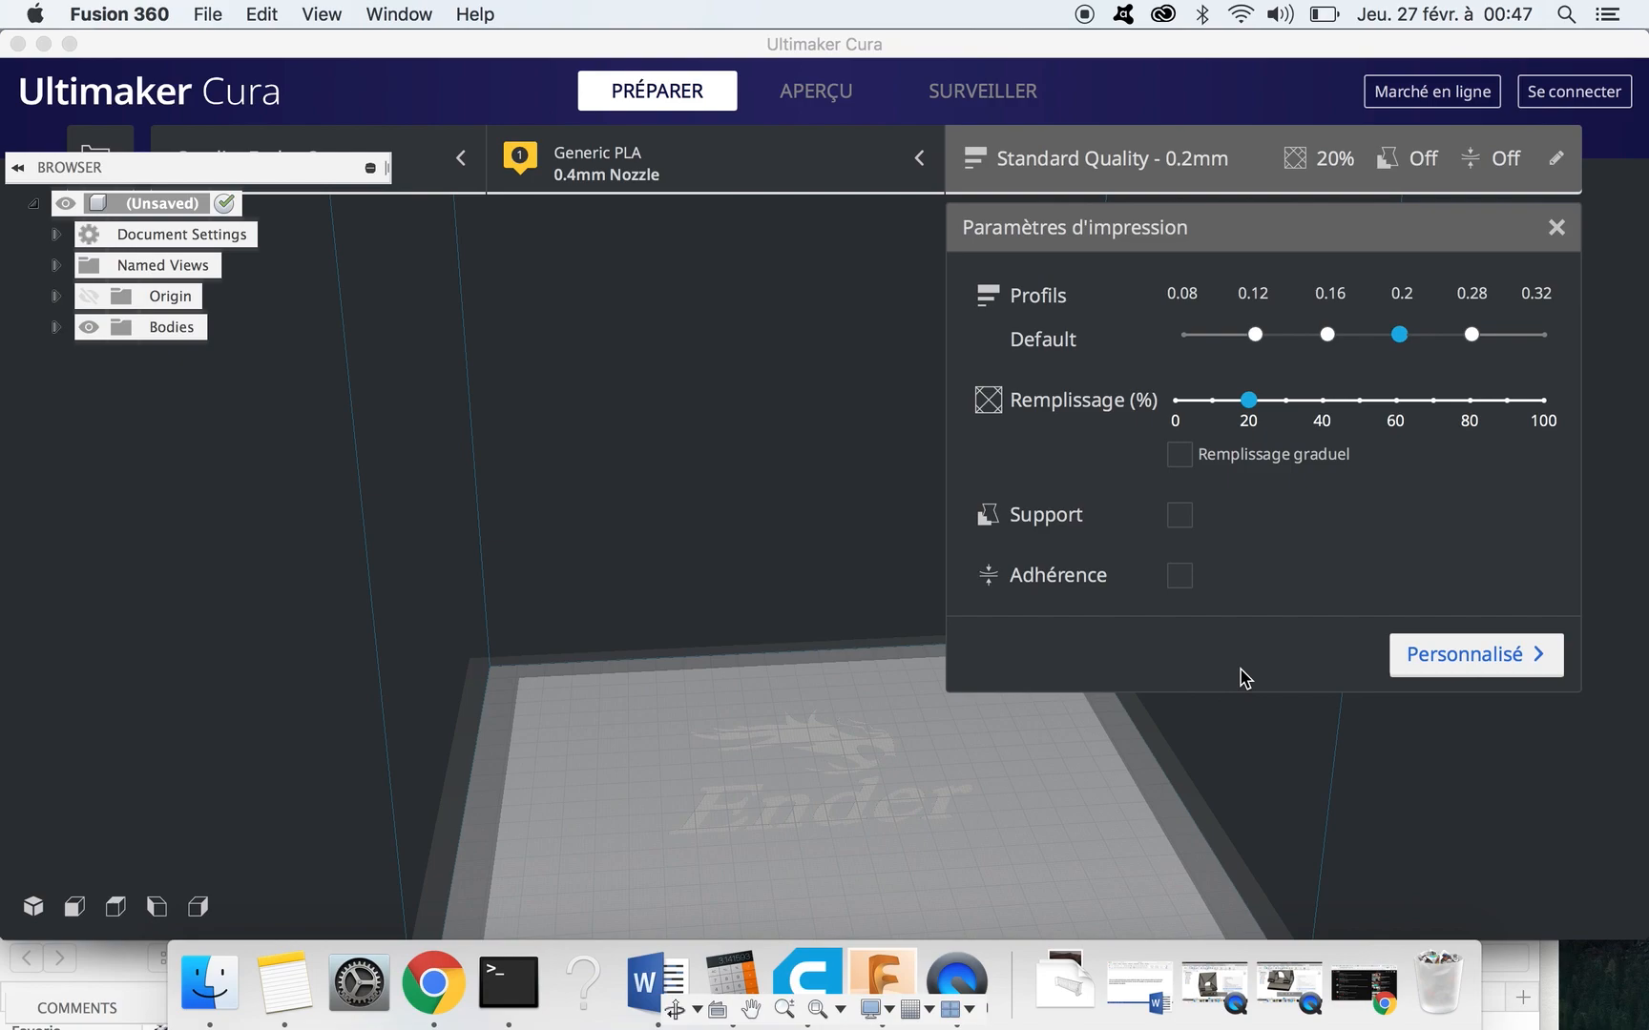
pyautogui.click(881, 968)
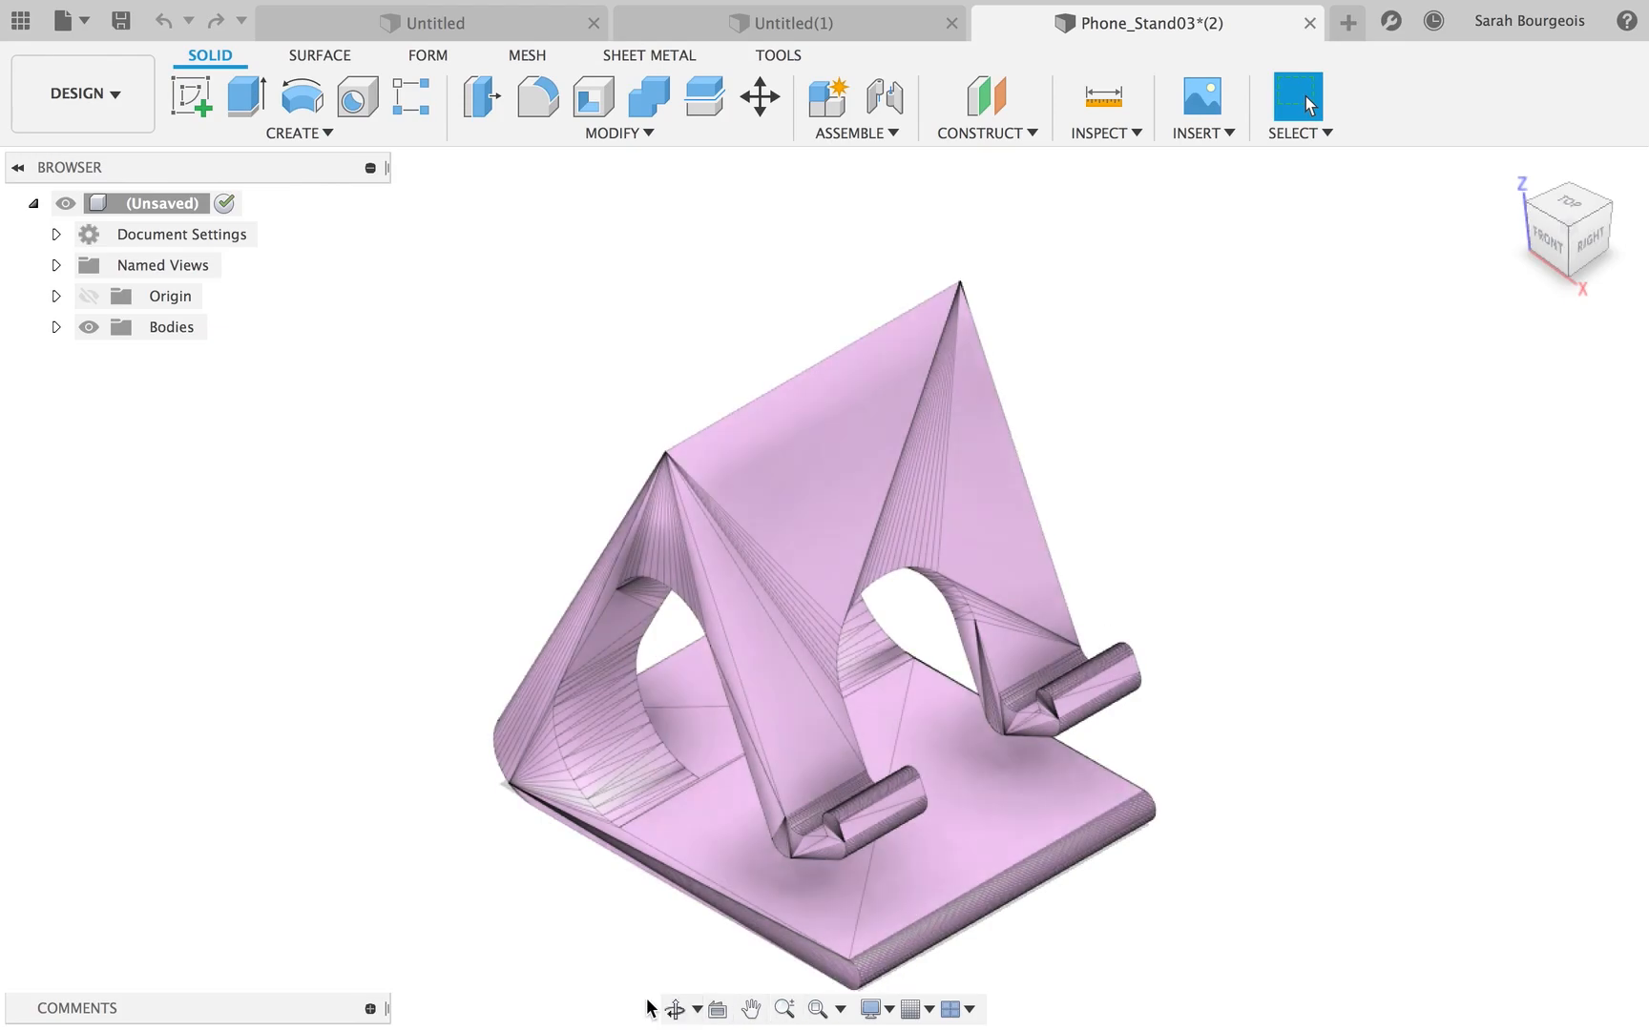
# Try to start a sketch on the imported mesh phone stand, and undo the new sketch.
pyautogui.click(674, 1009)
pyautogui.moveTo(1088, 665); pyautogui.dragTo(139, 606)
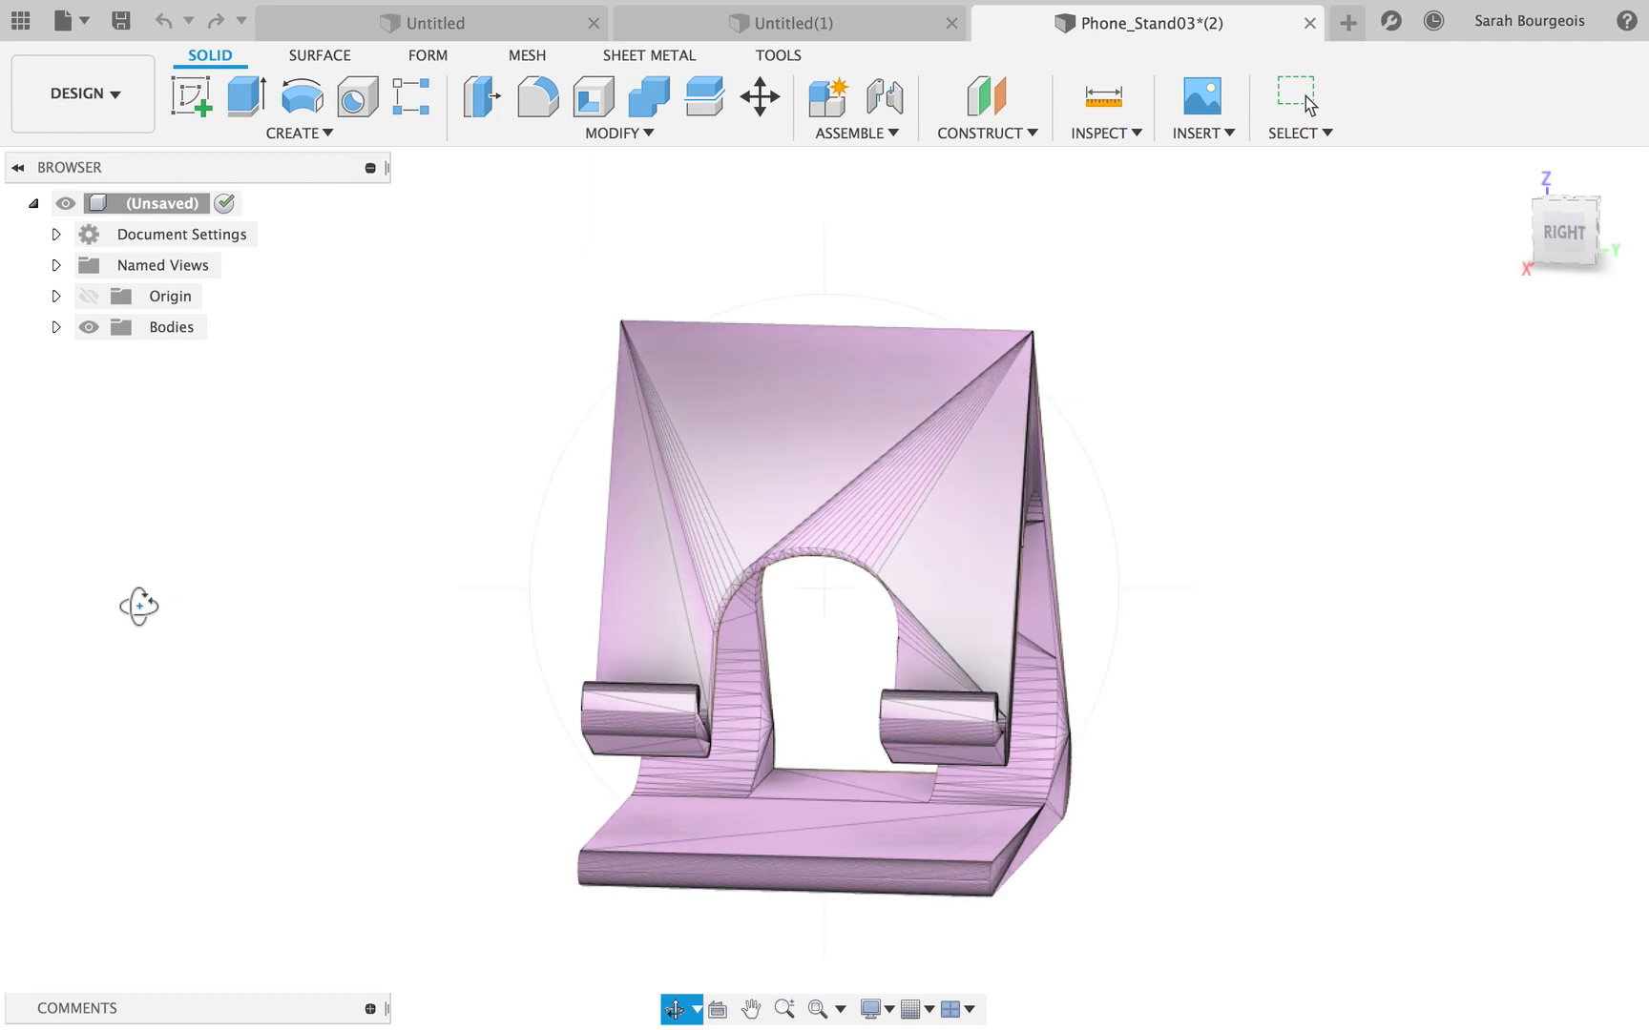
pyautogui.moveTo(782, 587)
pyautogui.mouseDown()
pyautogui.moveTo(817, 596)
pyautogui.moveTo(768, 620)
pyautogui.moveTo(799, 582)
pyautogui.mouseUp()
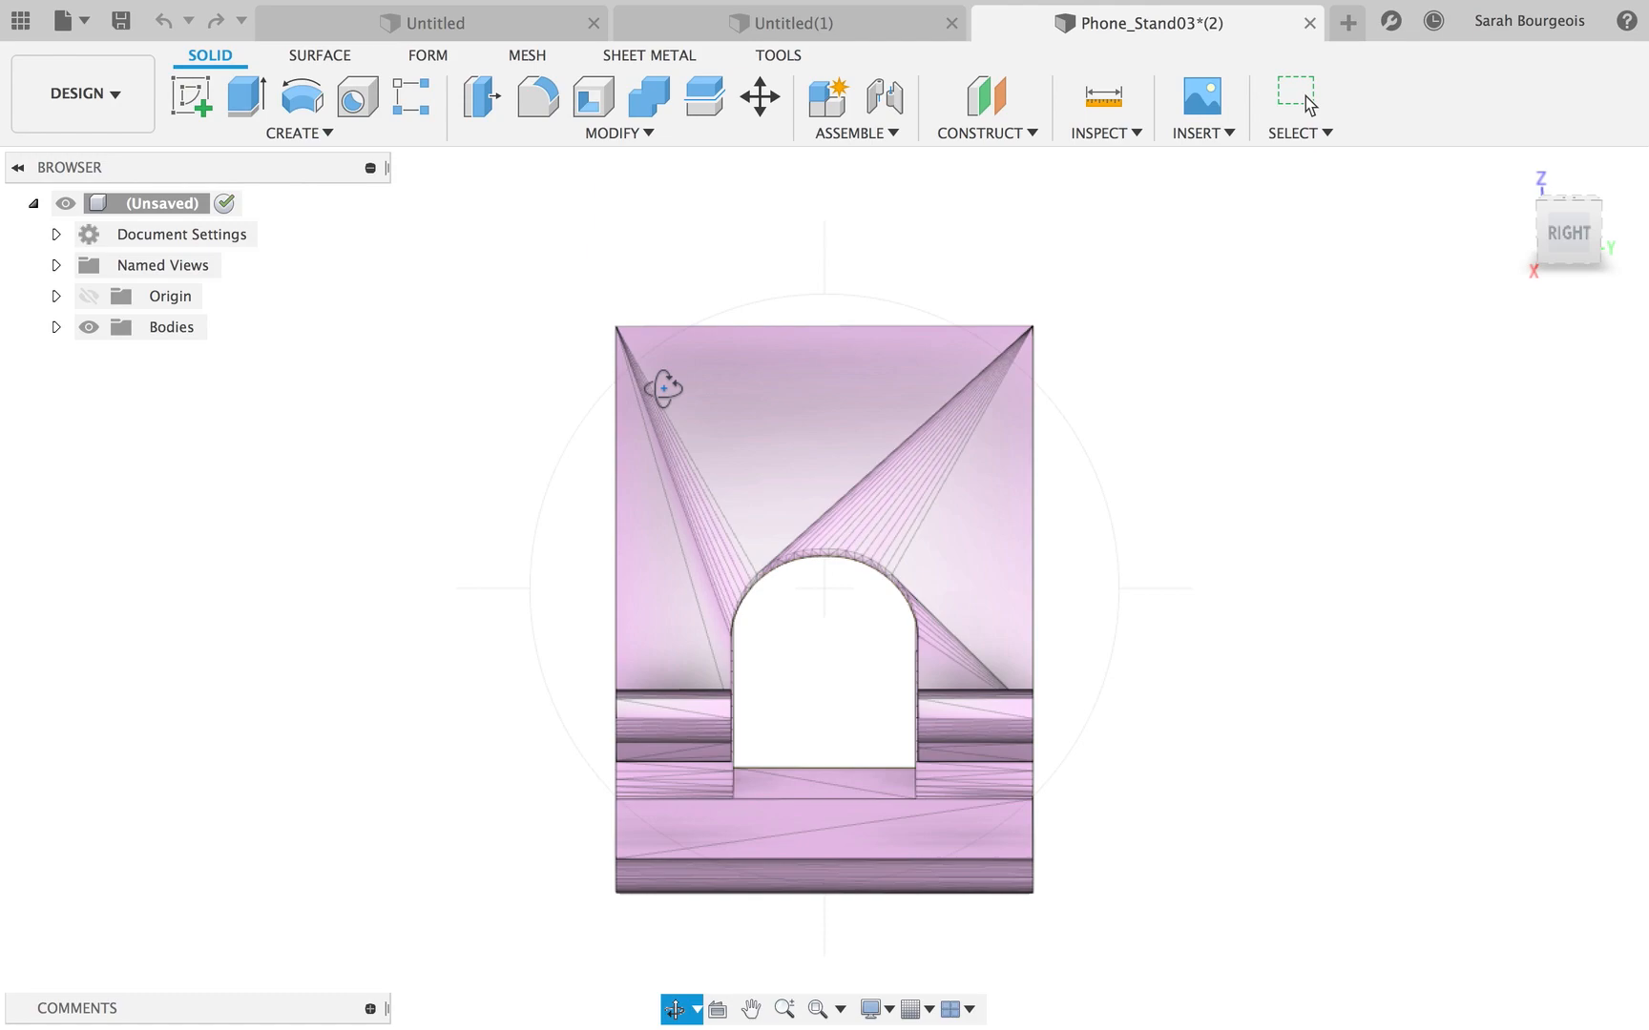
pyautogui.click(1297, 99)
pyautogui.click(741, 437)
pyautogui.click(204, 103)
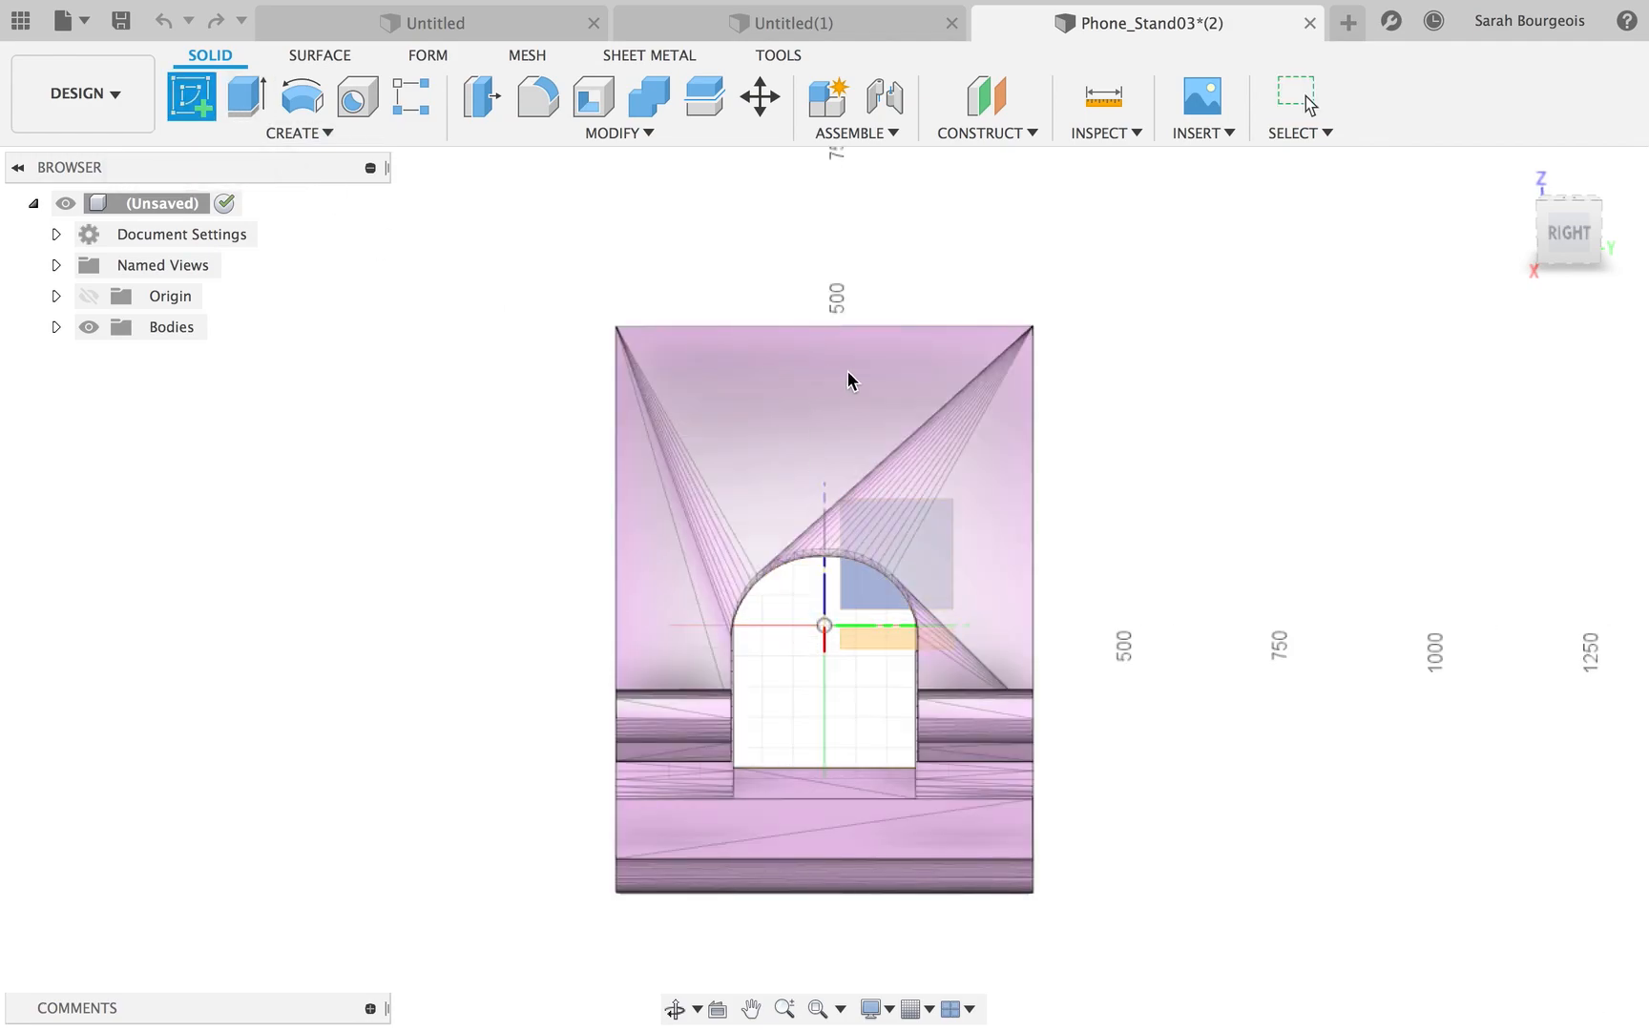
pyautogui.click(825, 635)
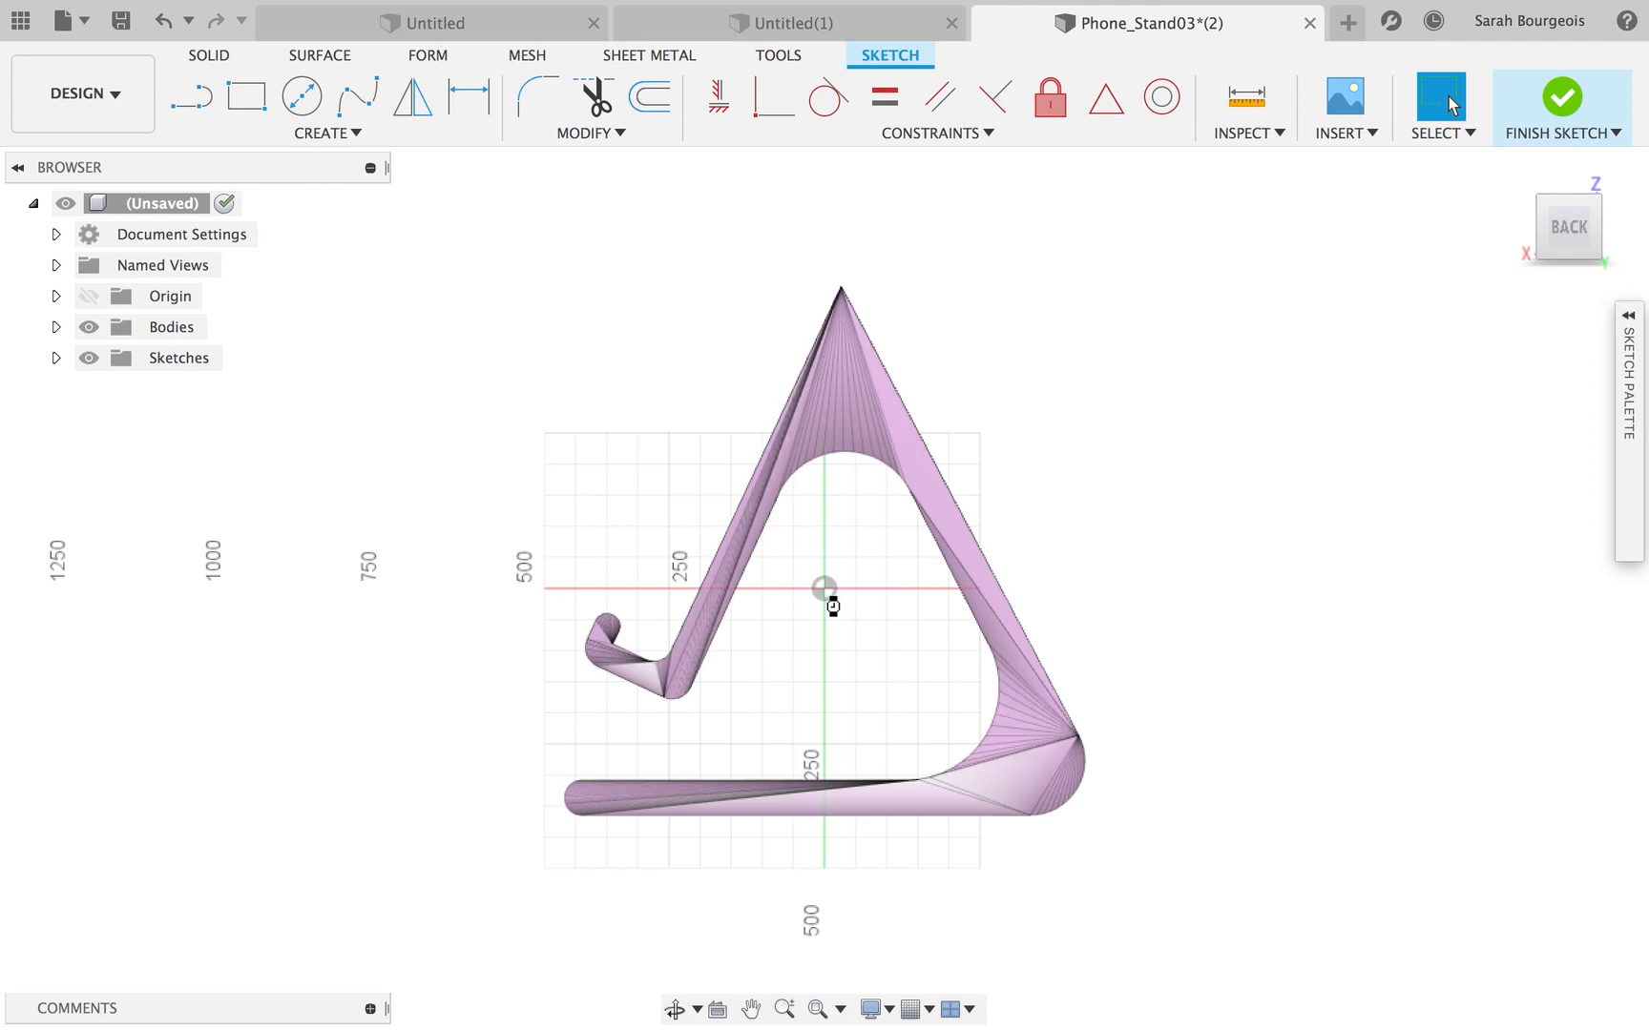
pyautogui.press('super+z')
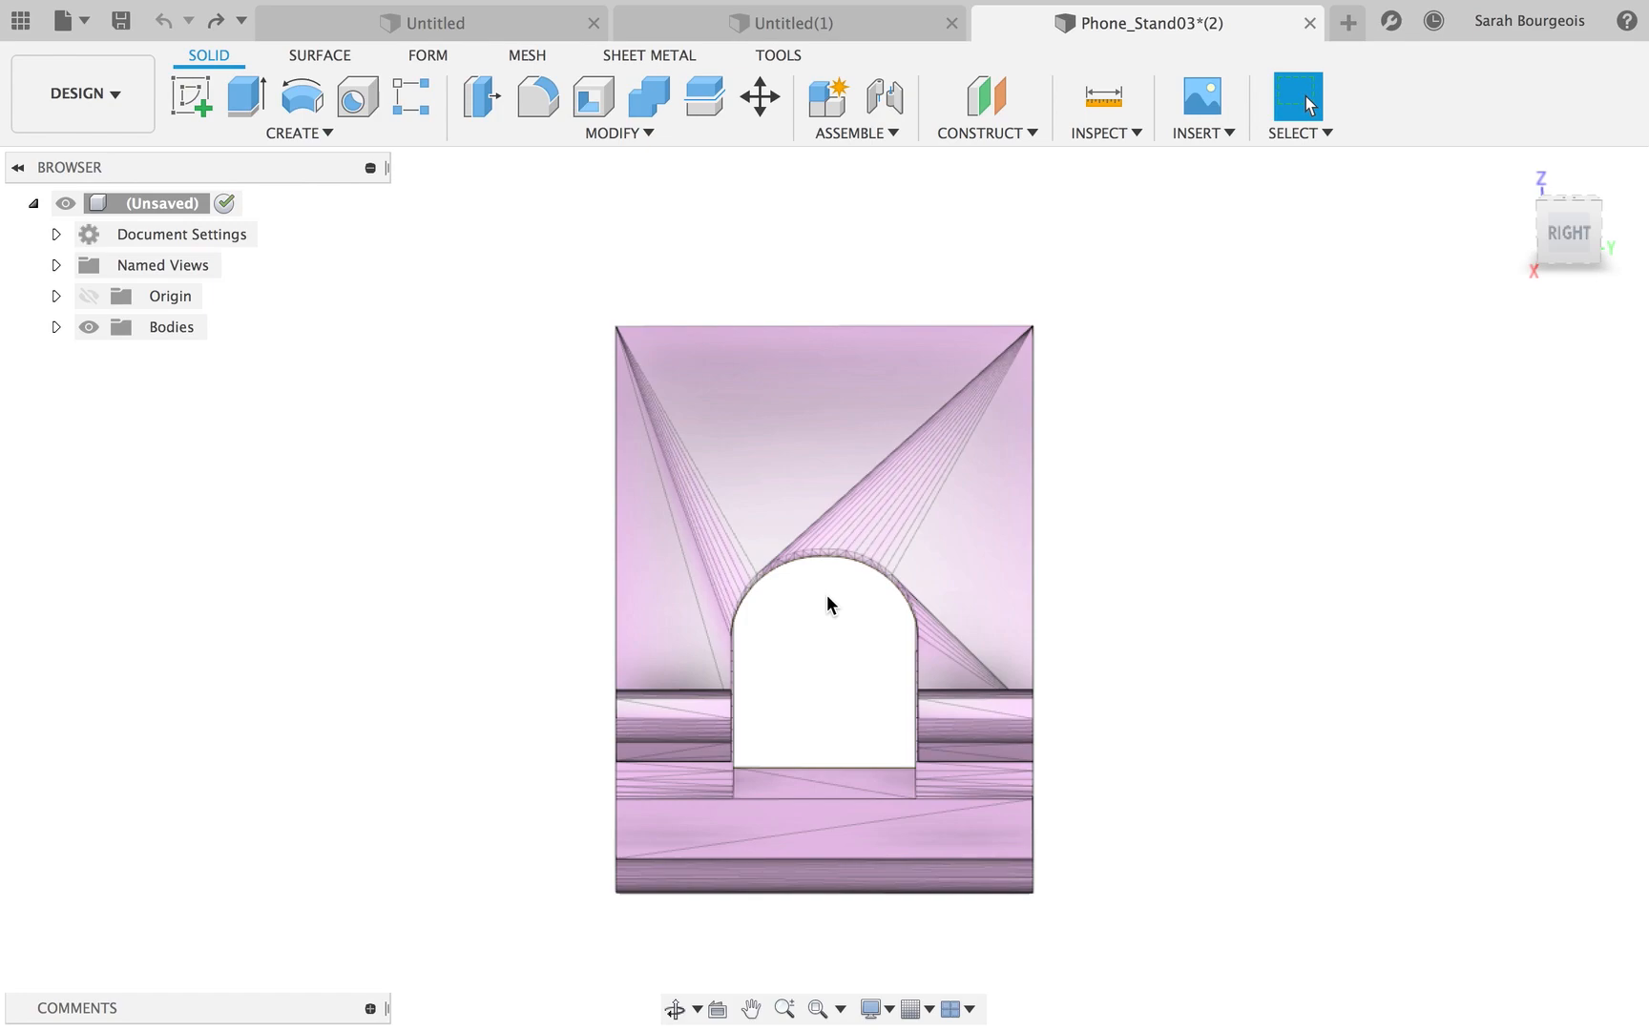
pyautogui.click(765, 478)
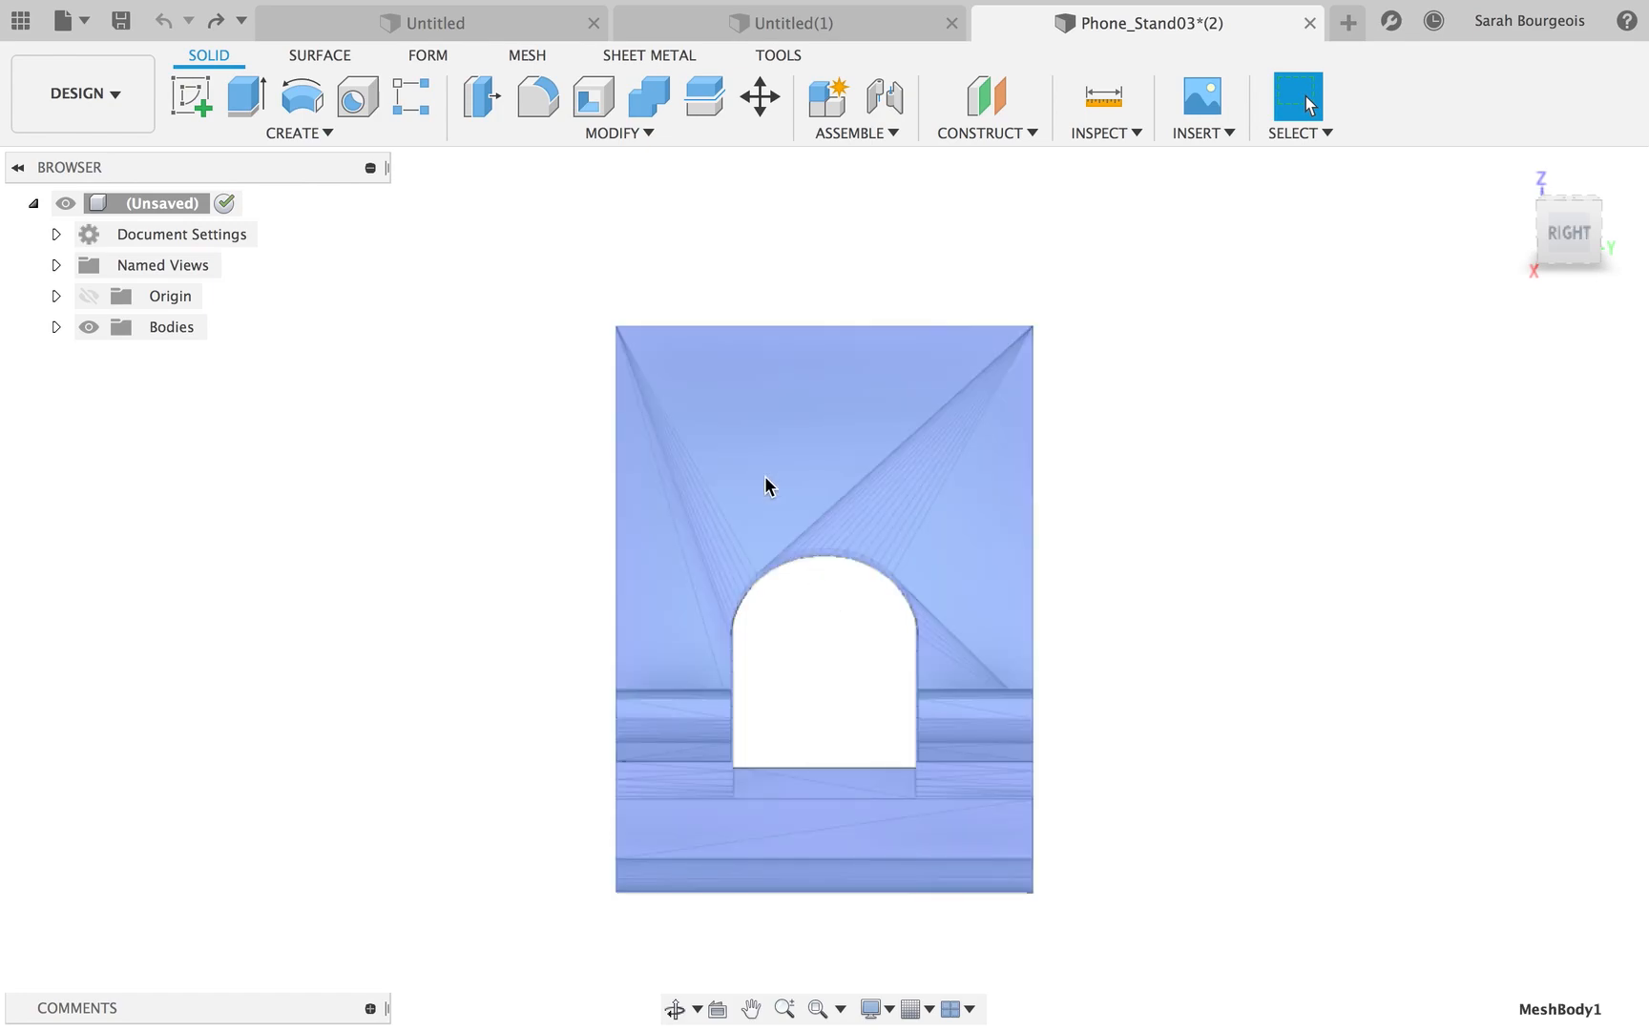
pyautogui.click(417, 431)
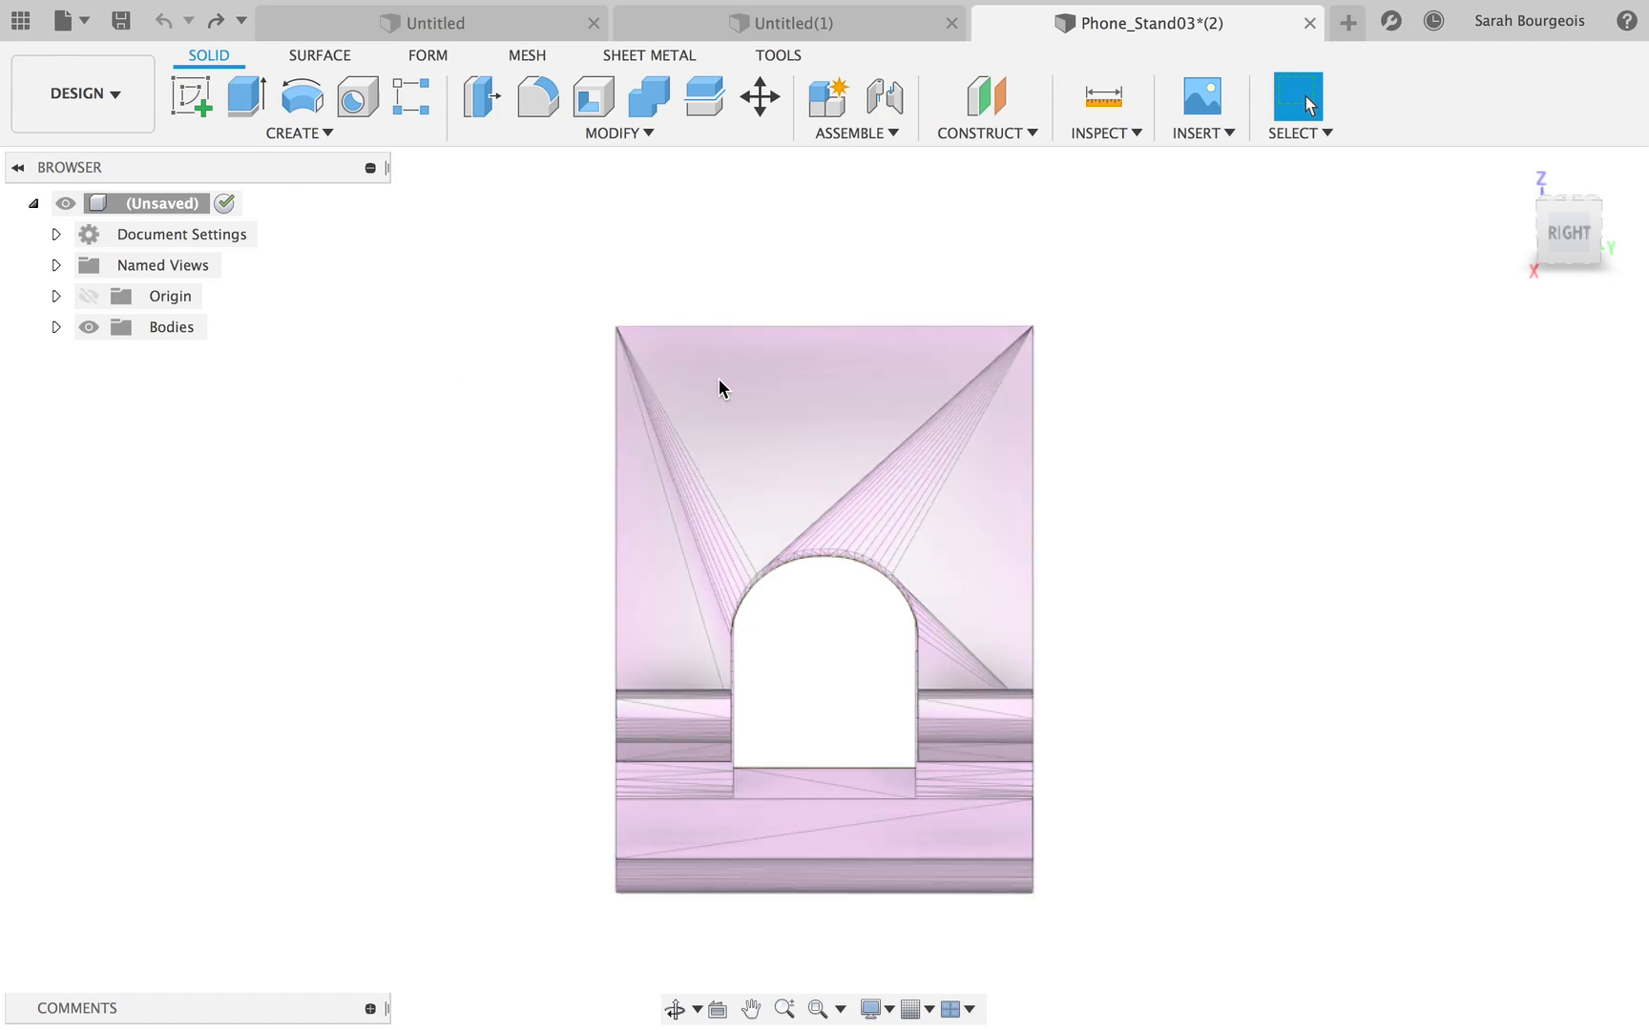
# Turn on design history capture for the design and check the commands offered for the mesh body.
pyautogui.click(719, 381)
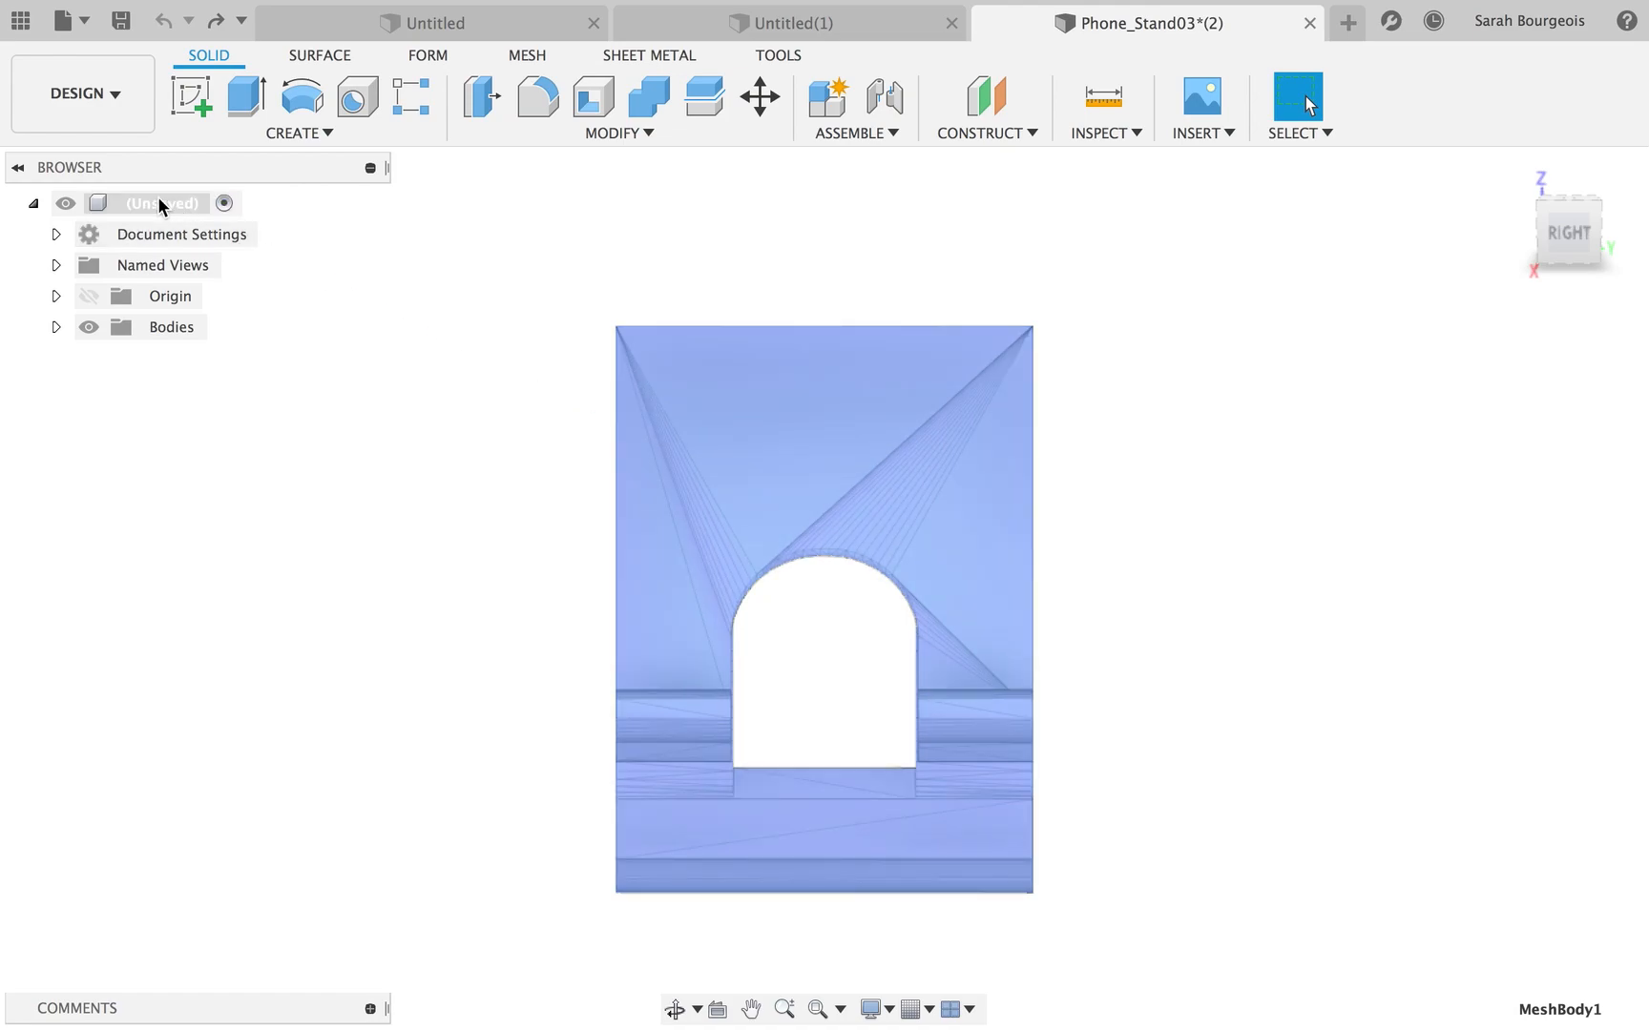
pyautogui.rightClick(158, 202)
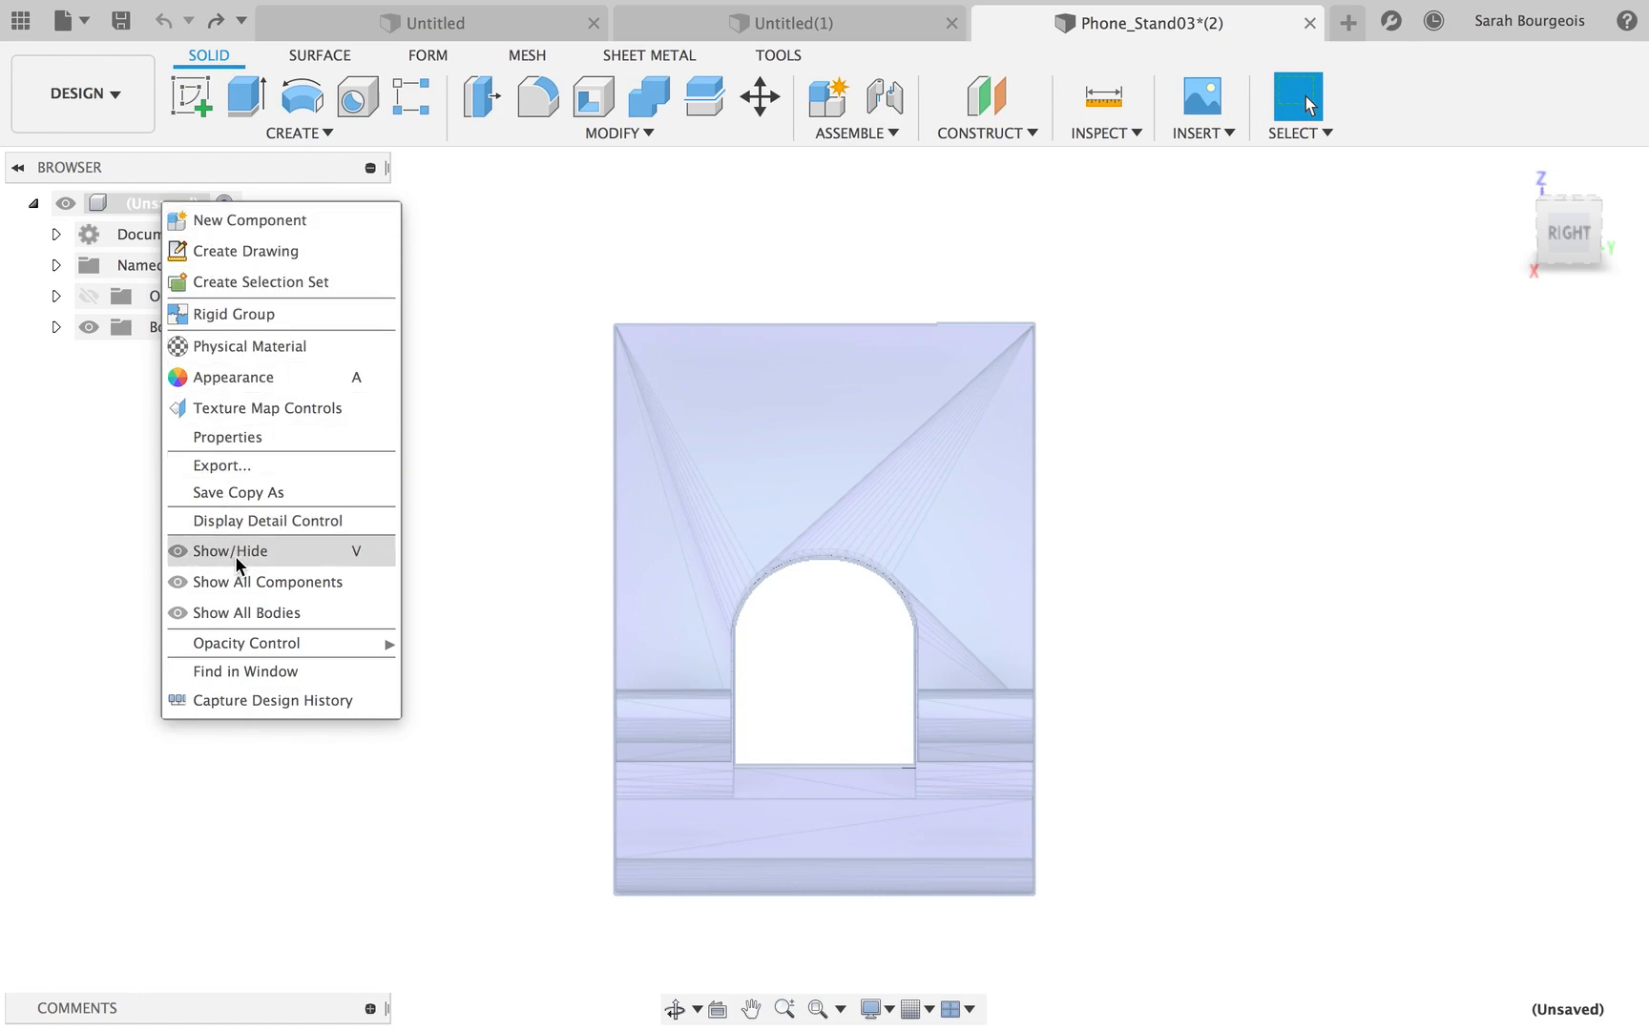
pyautogui.click(208, 690)
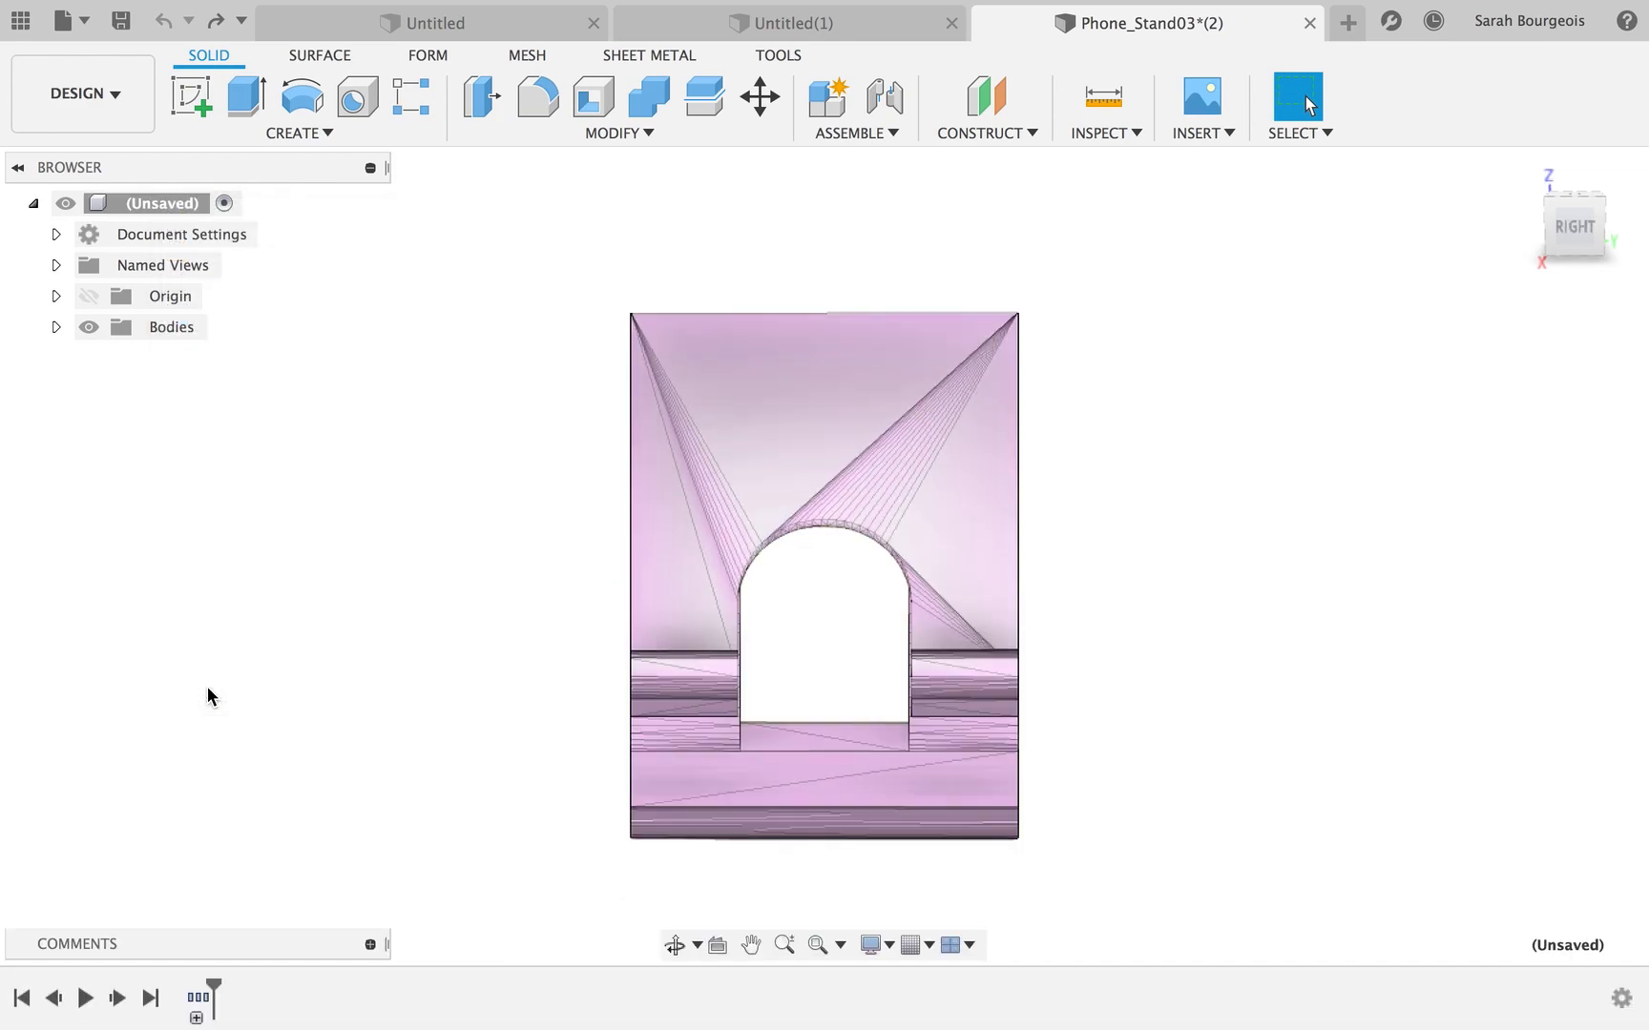
pyautogui.click(633, 479)
pyautogui.rightClick(633, 479)
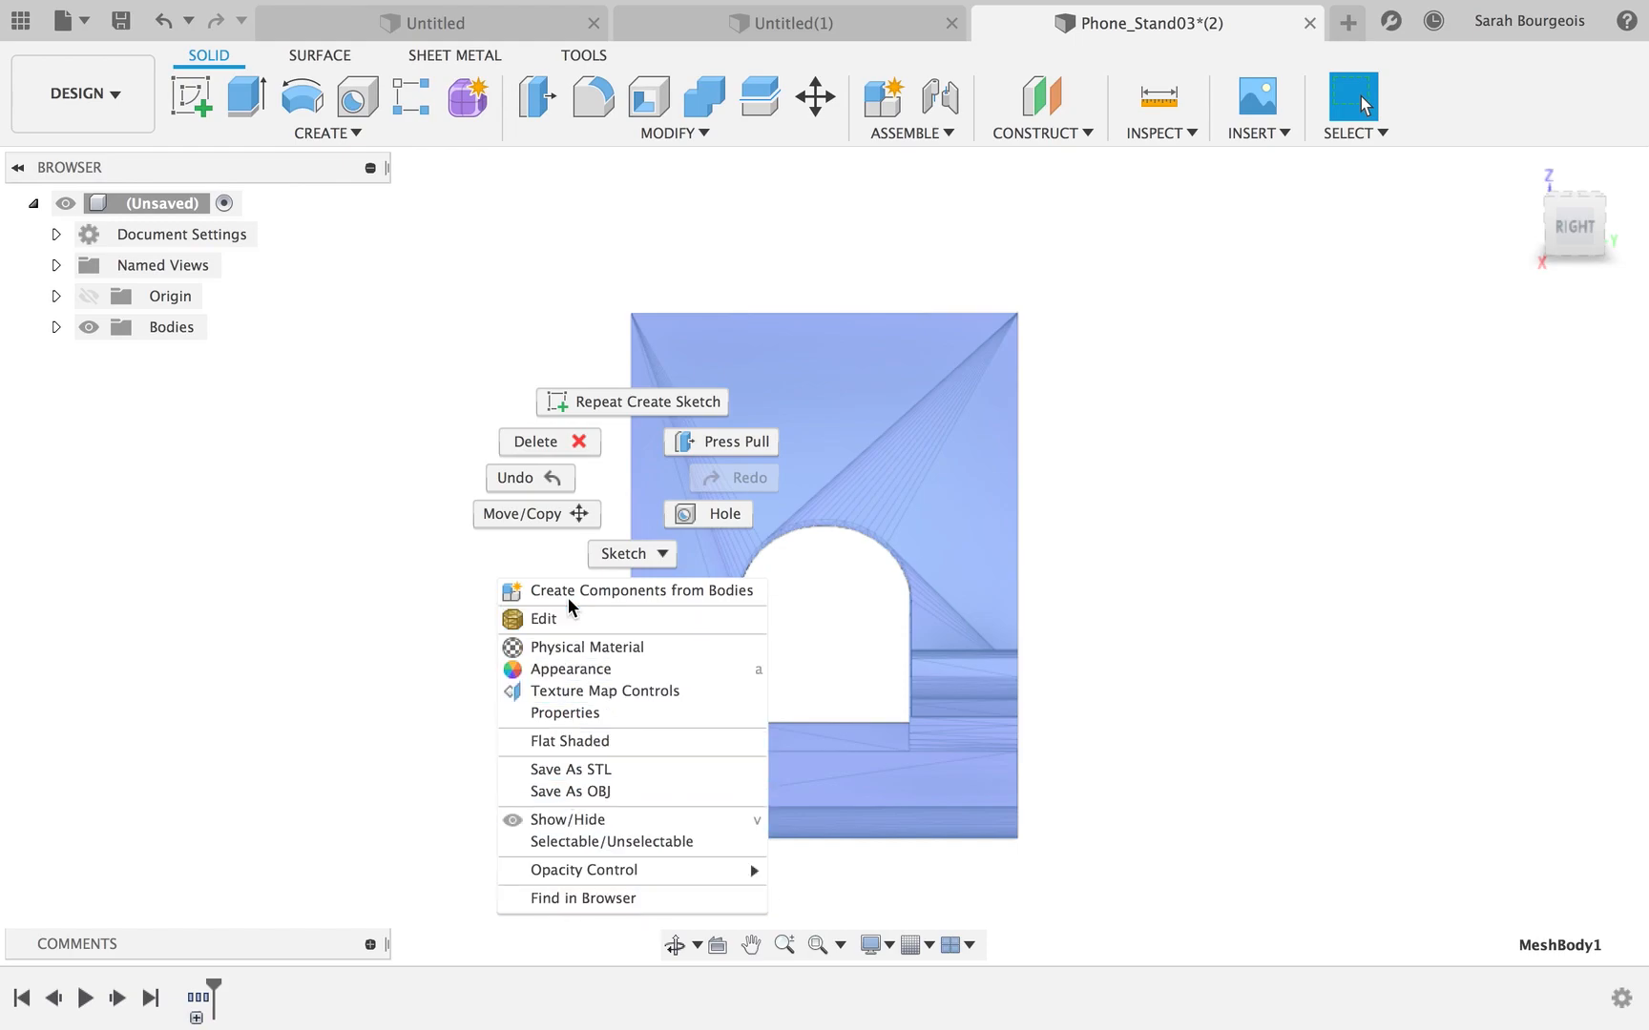
pyautogui.click(299, 710)
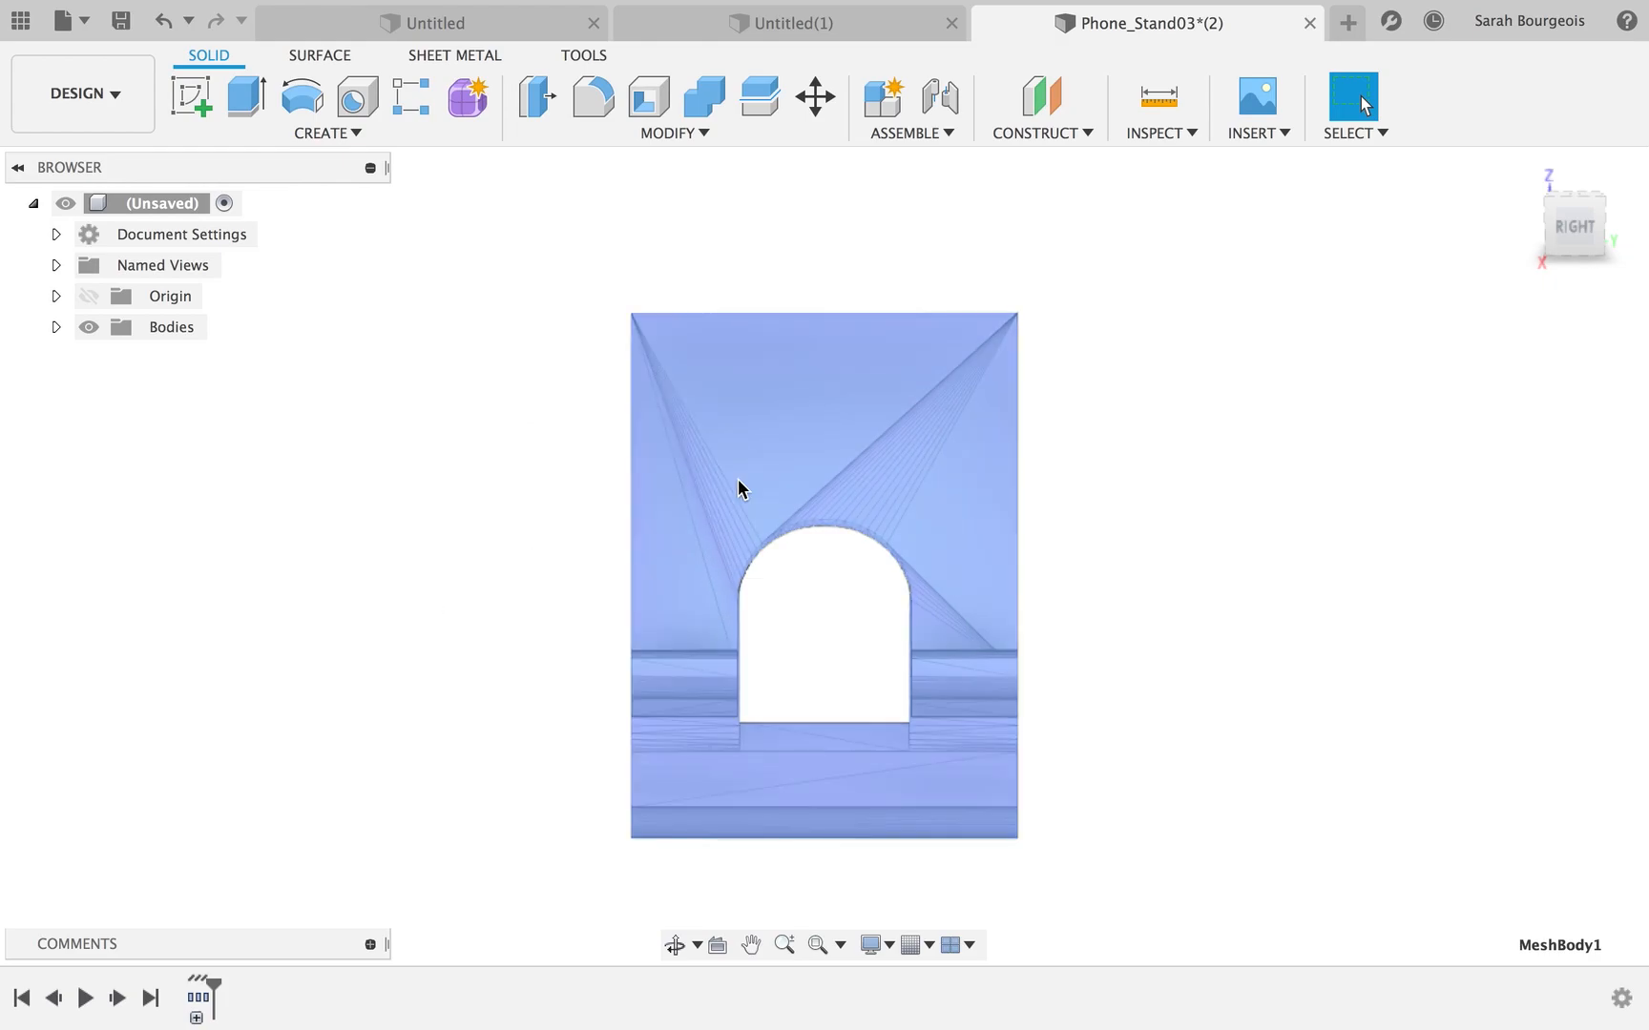
# Stop capturing design history for the design and accept the removal of its timeline.
pyautogui.rightClick(130, 208)
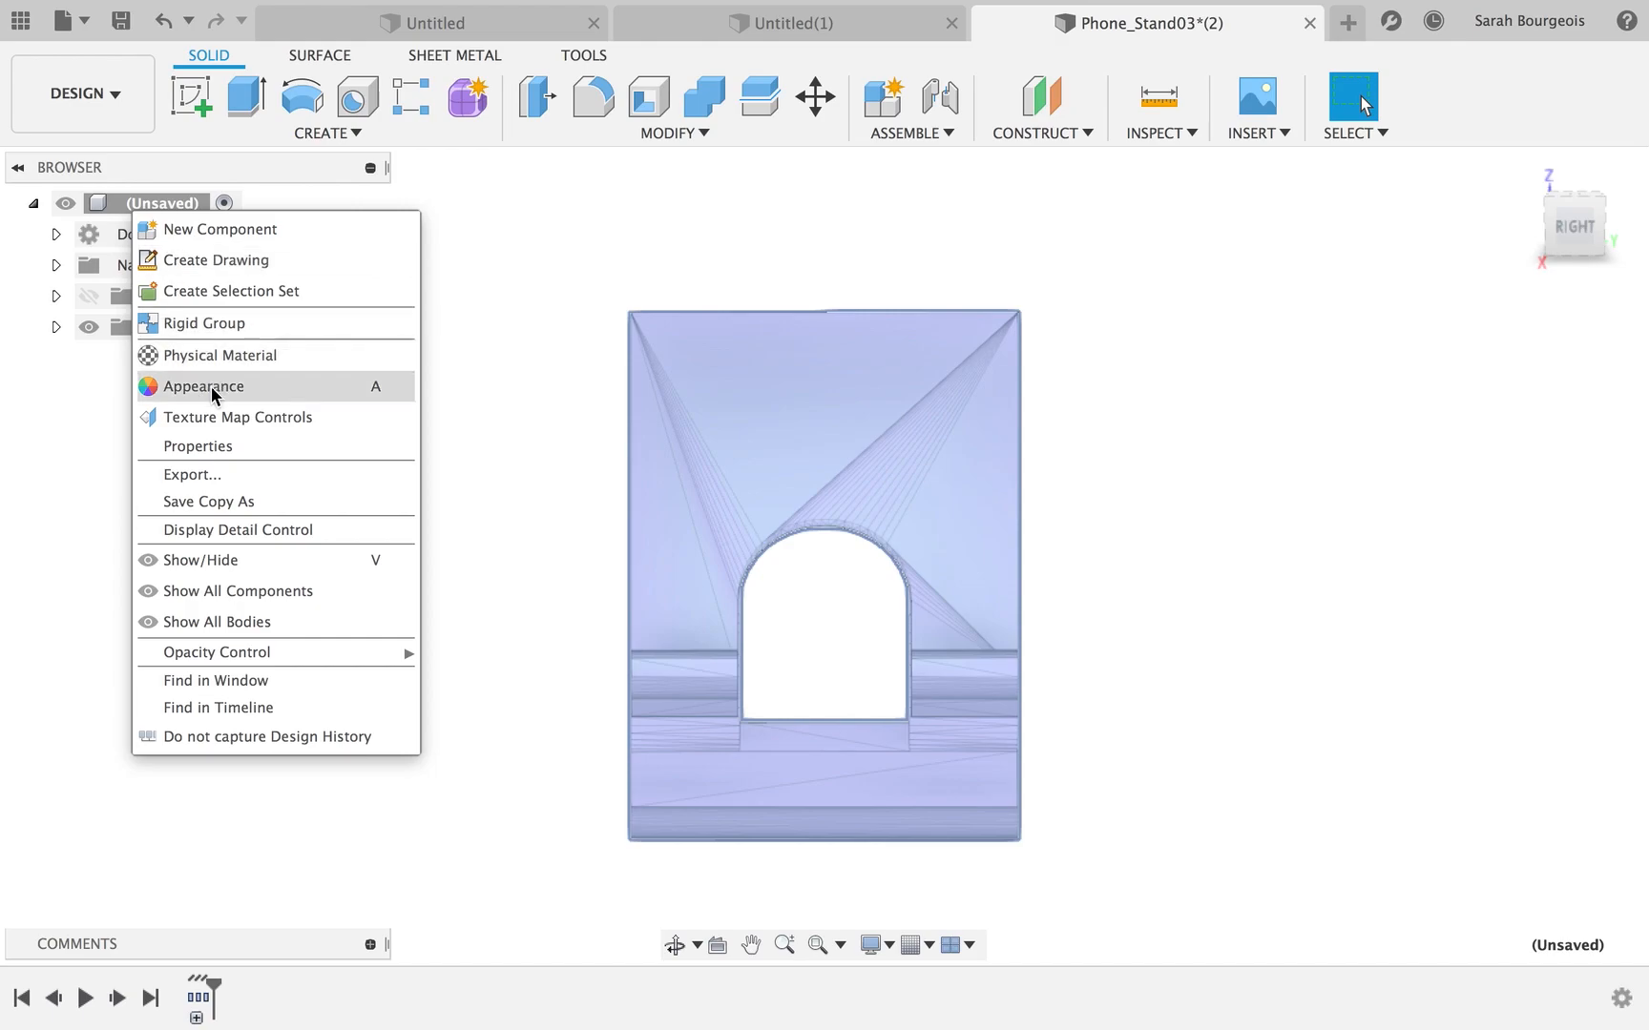
pyautogui.click(272, 737)
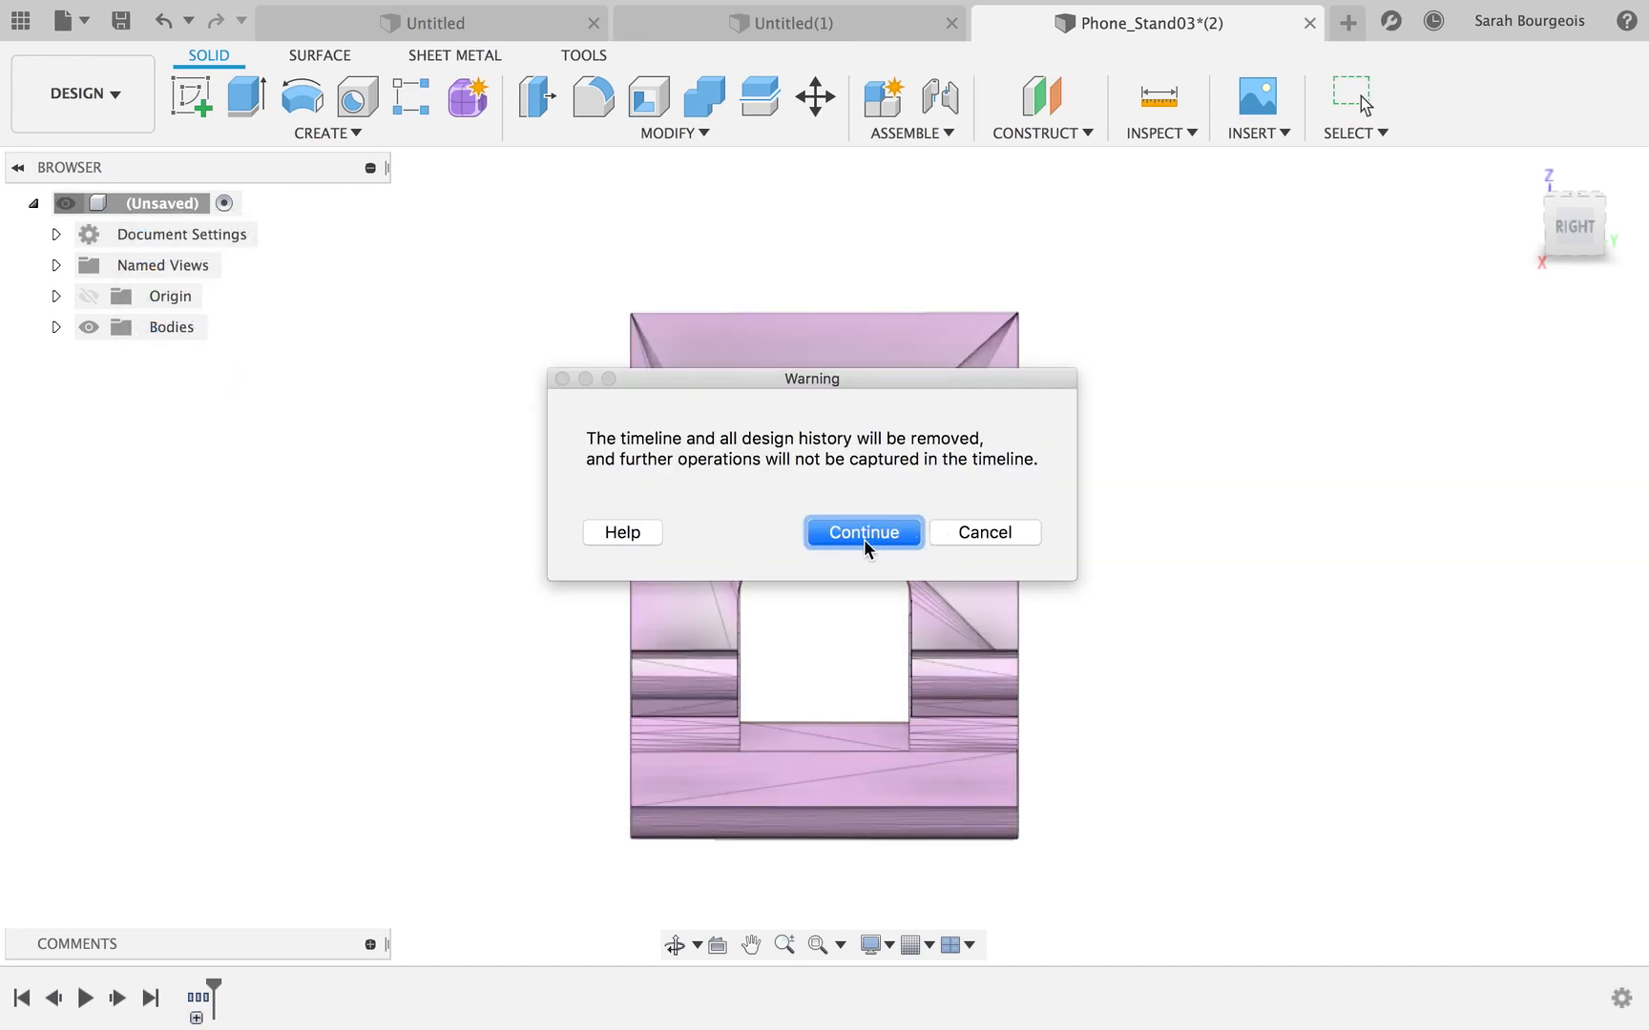
pyautogui.click(865, 538)
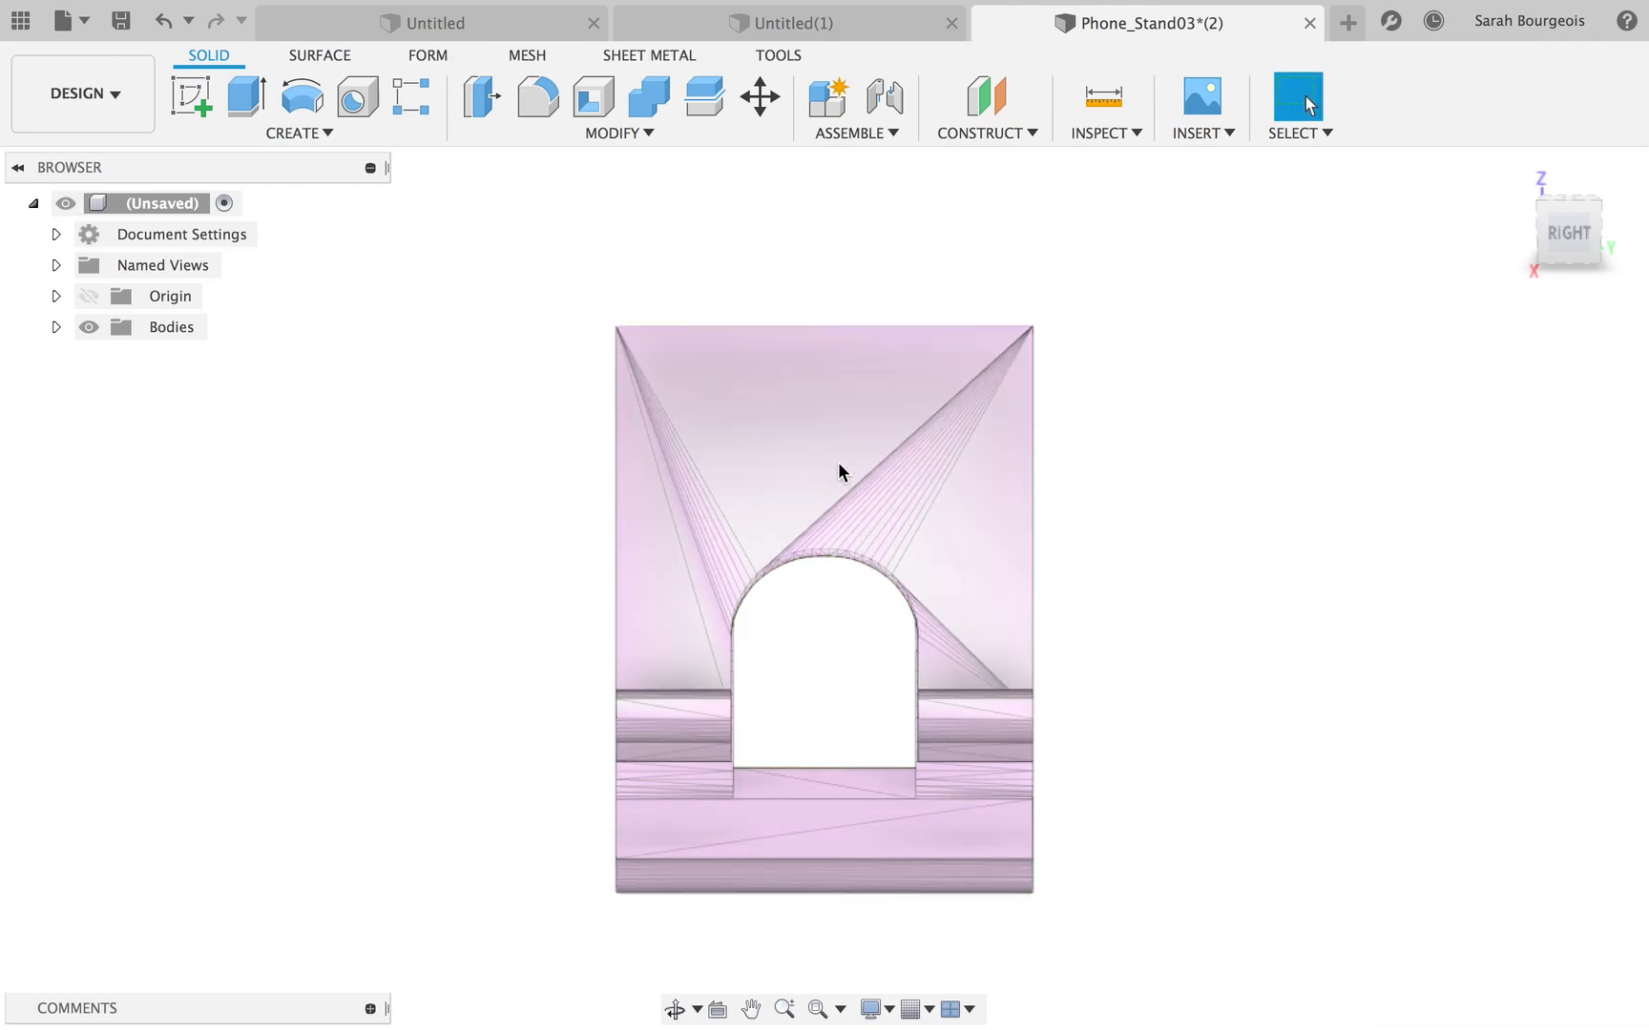
# Convert the phone stand mesh to a BRep with the New Body operation.
pyautogui.rightClick(838, 472)
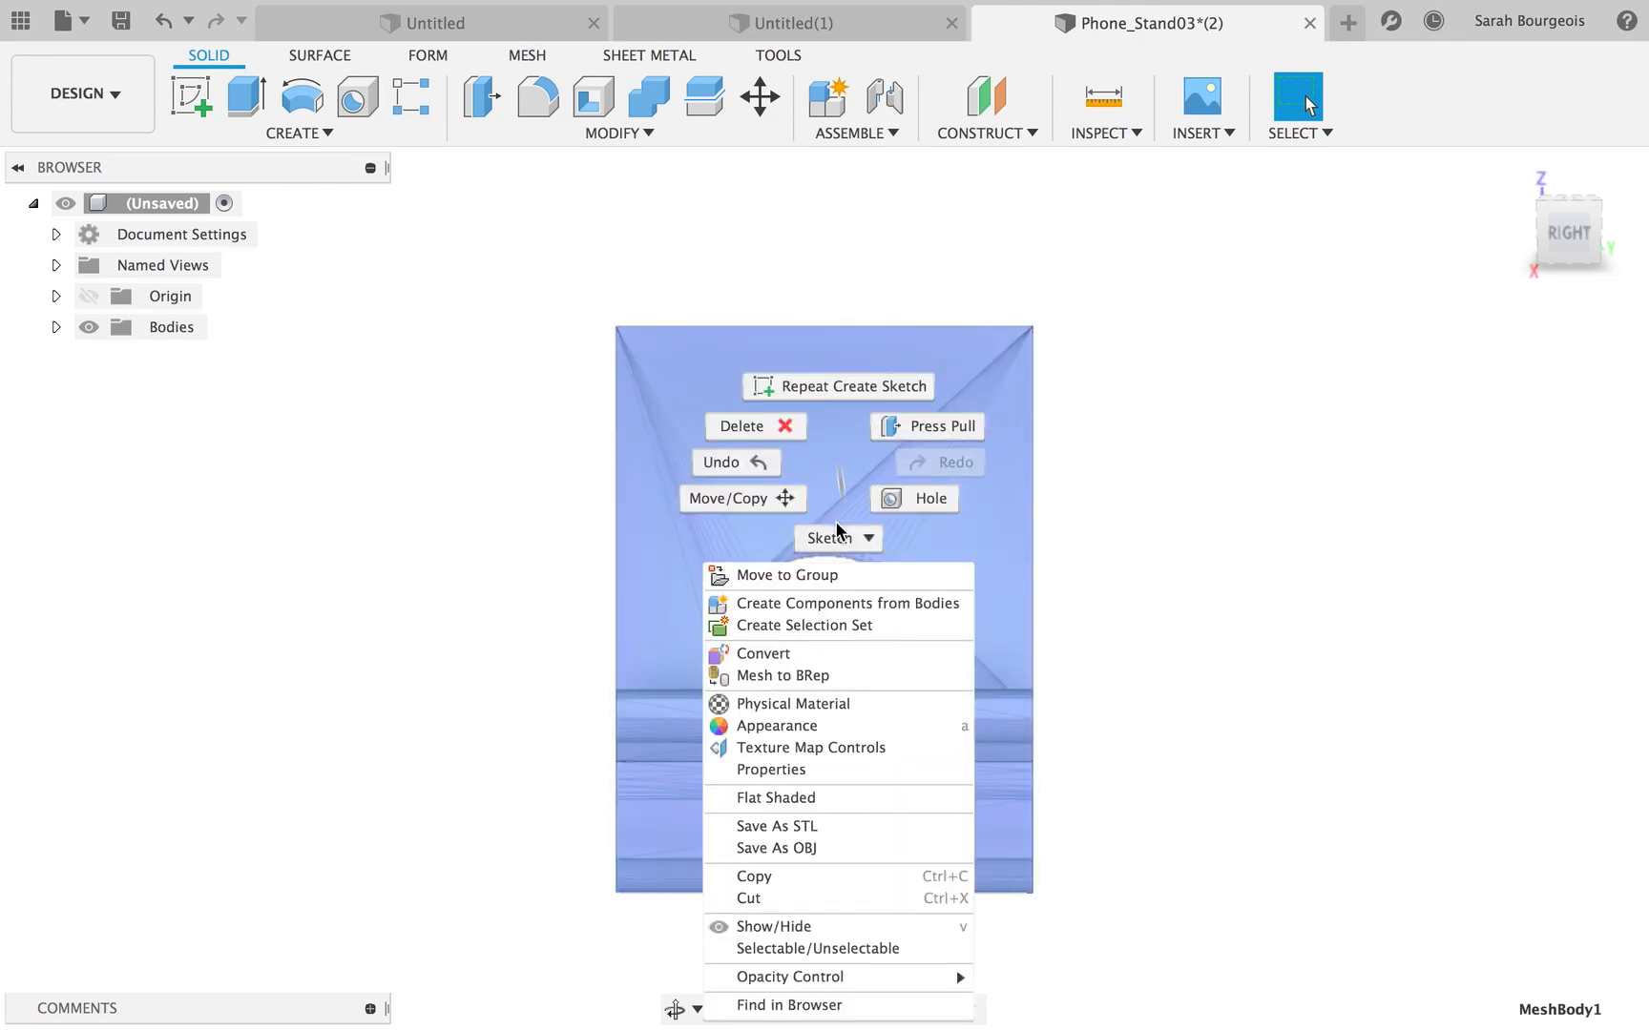
pyautogui.click(776, 676)
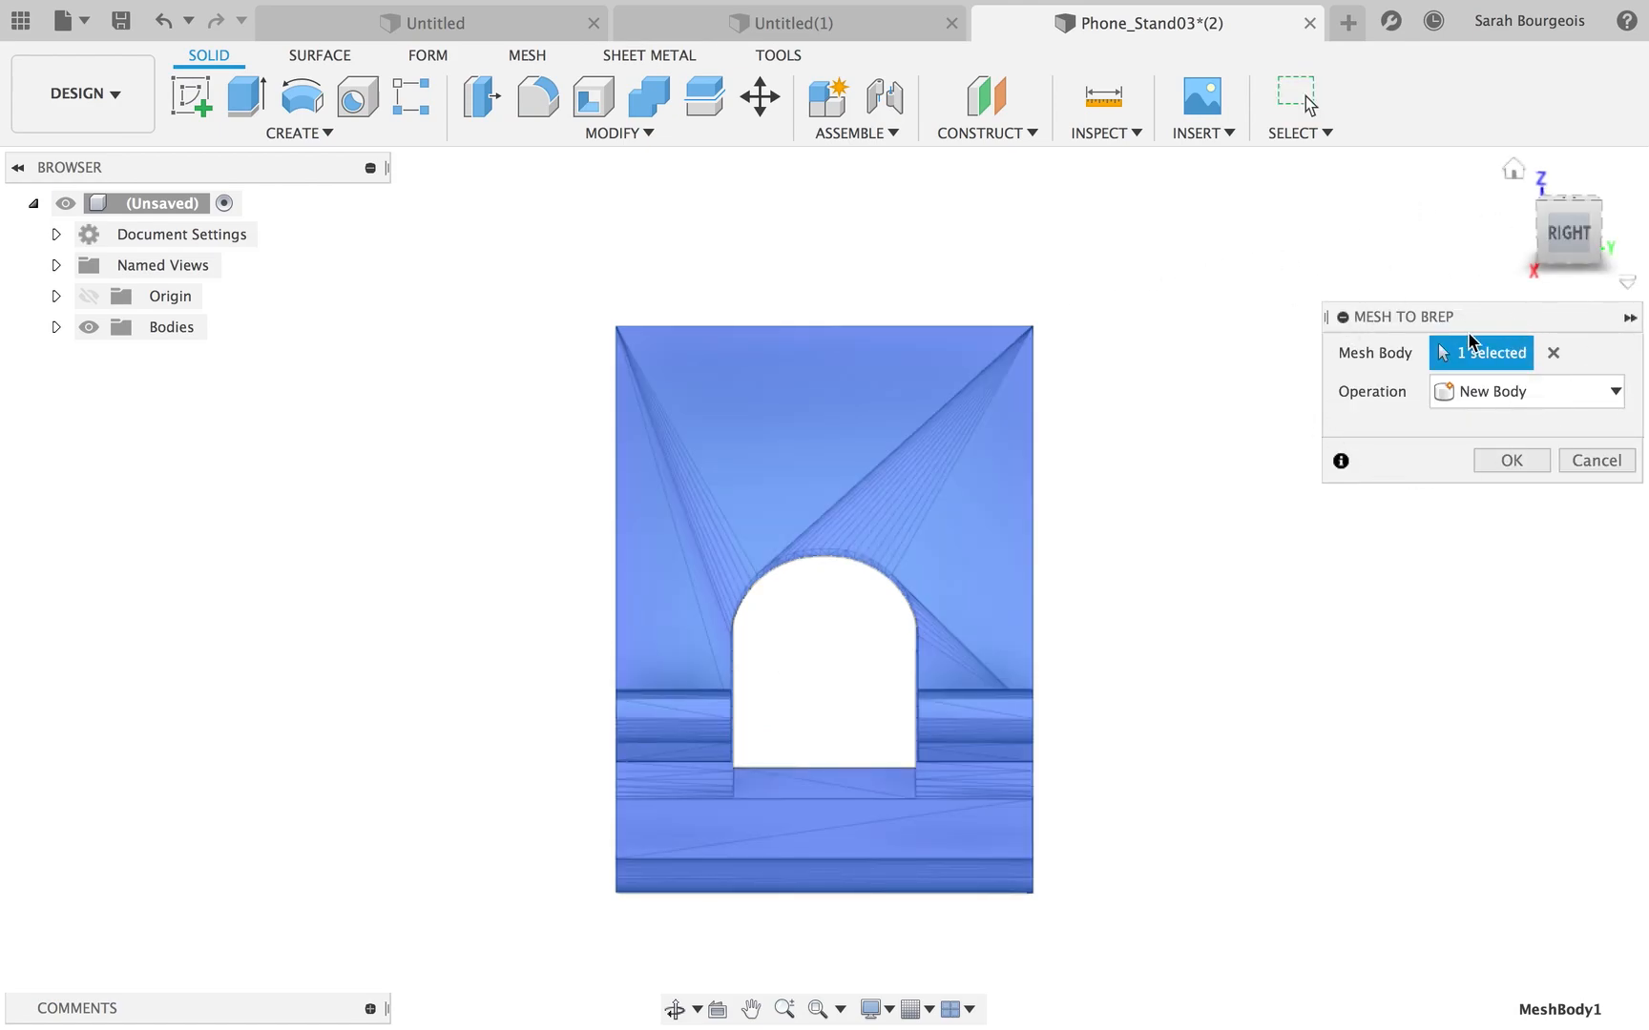
pyautogui.click(1494, 460)
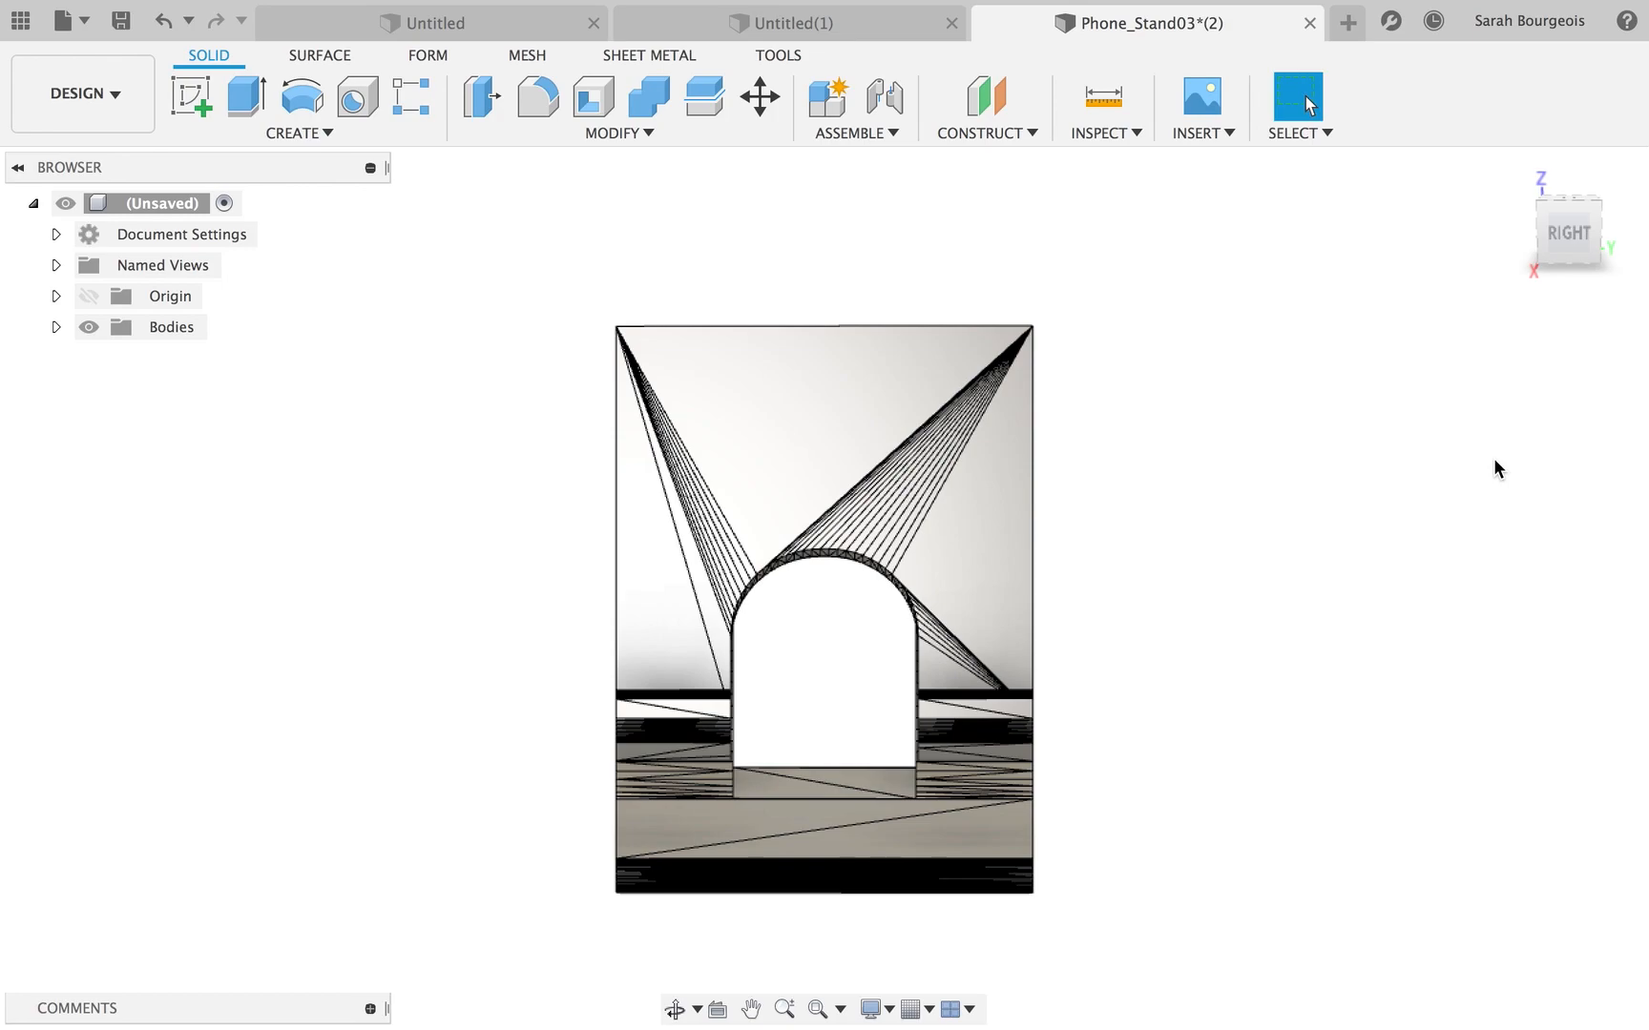
# Start a sketch on the upper triangular face at the back of the converted phone stand.
pyautogui.click(677, 1010)
pyautogui.moveTo(584, 730); pyautogui.dragTo(506, 727)
pyautogui.moveTo(753, 741); pyautogui.dragTo(424, 758)
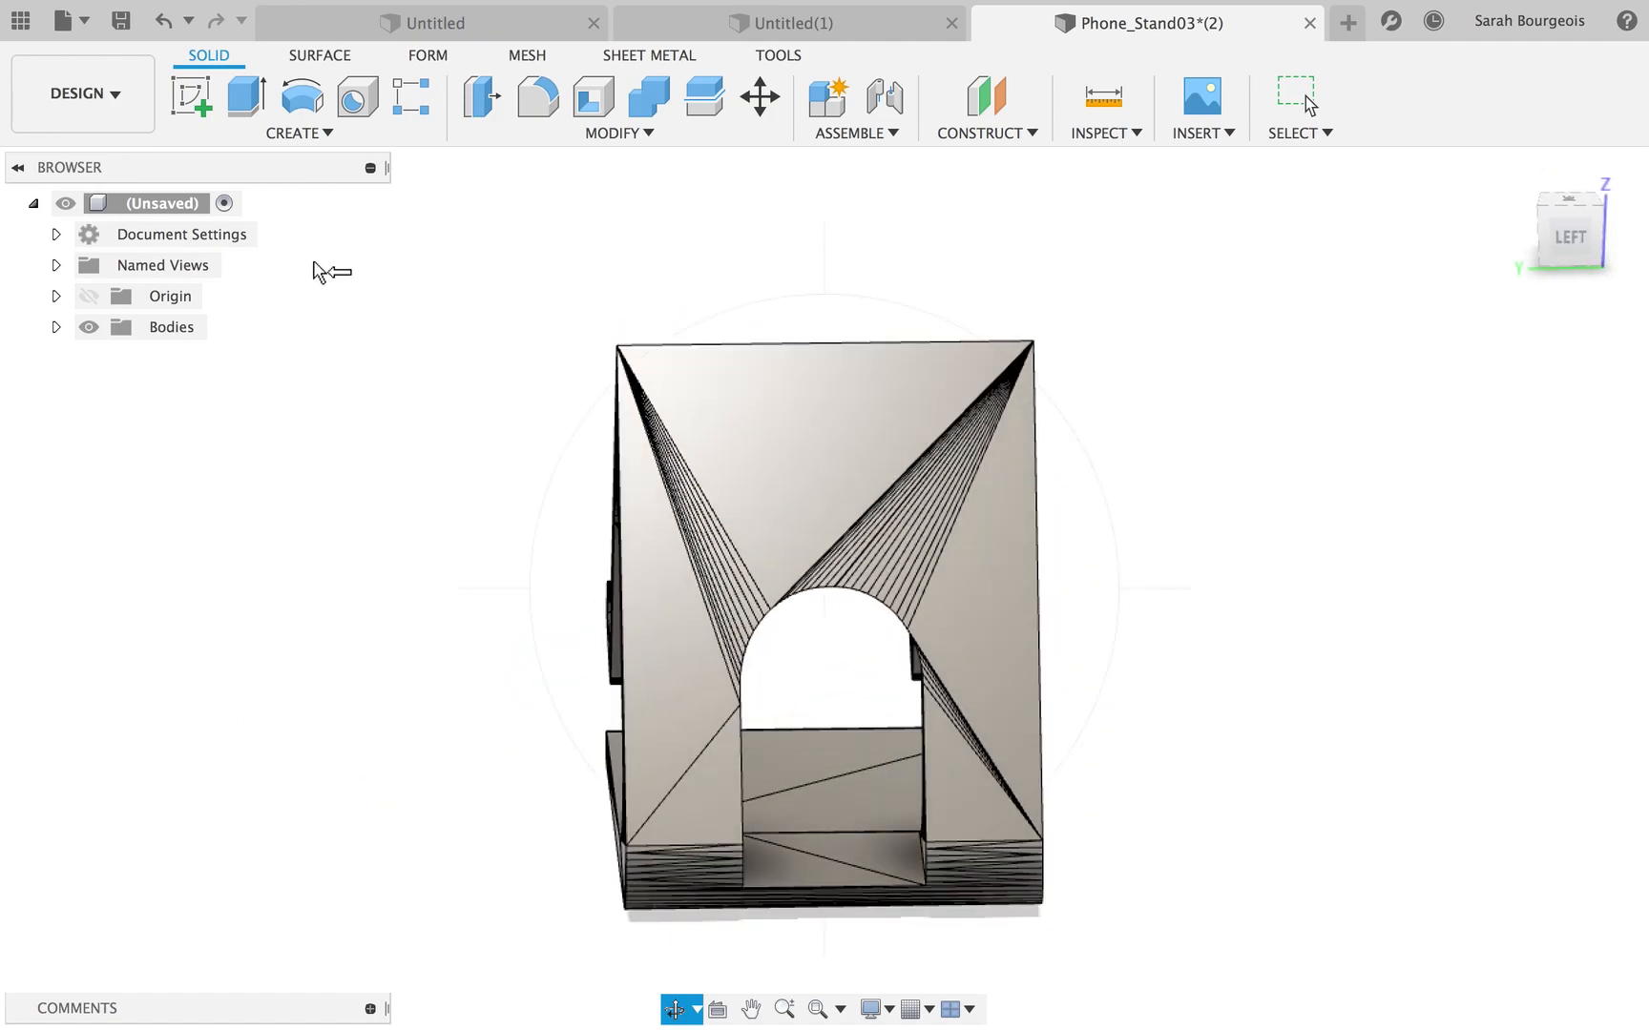
pyautogui.click(1299, 97)
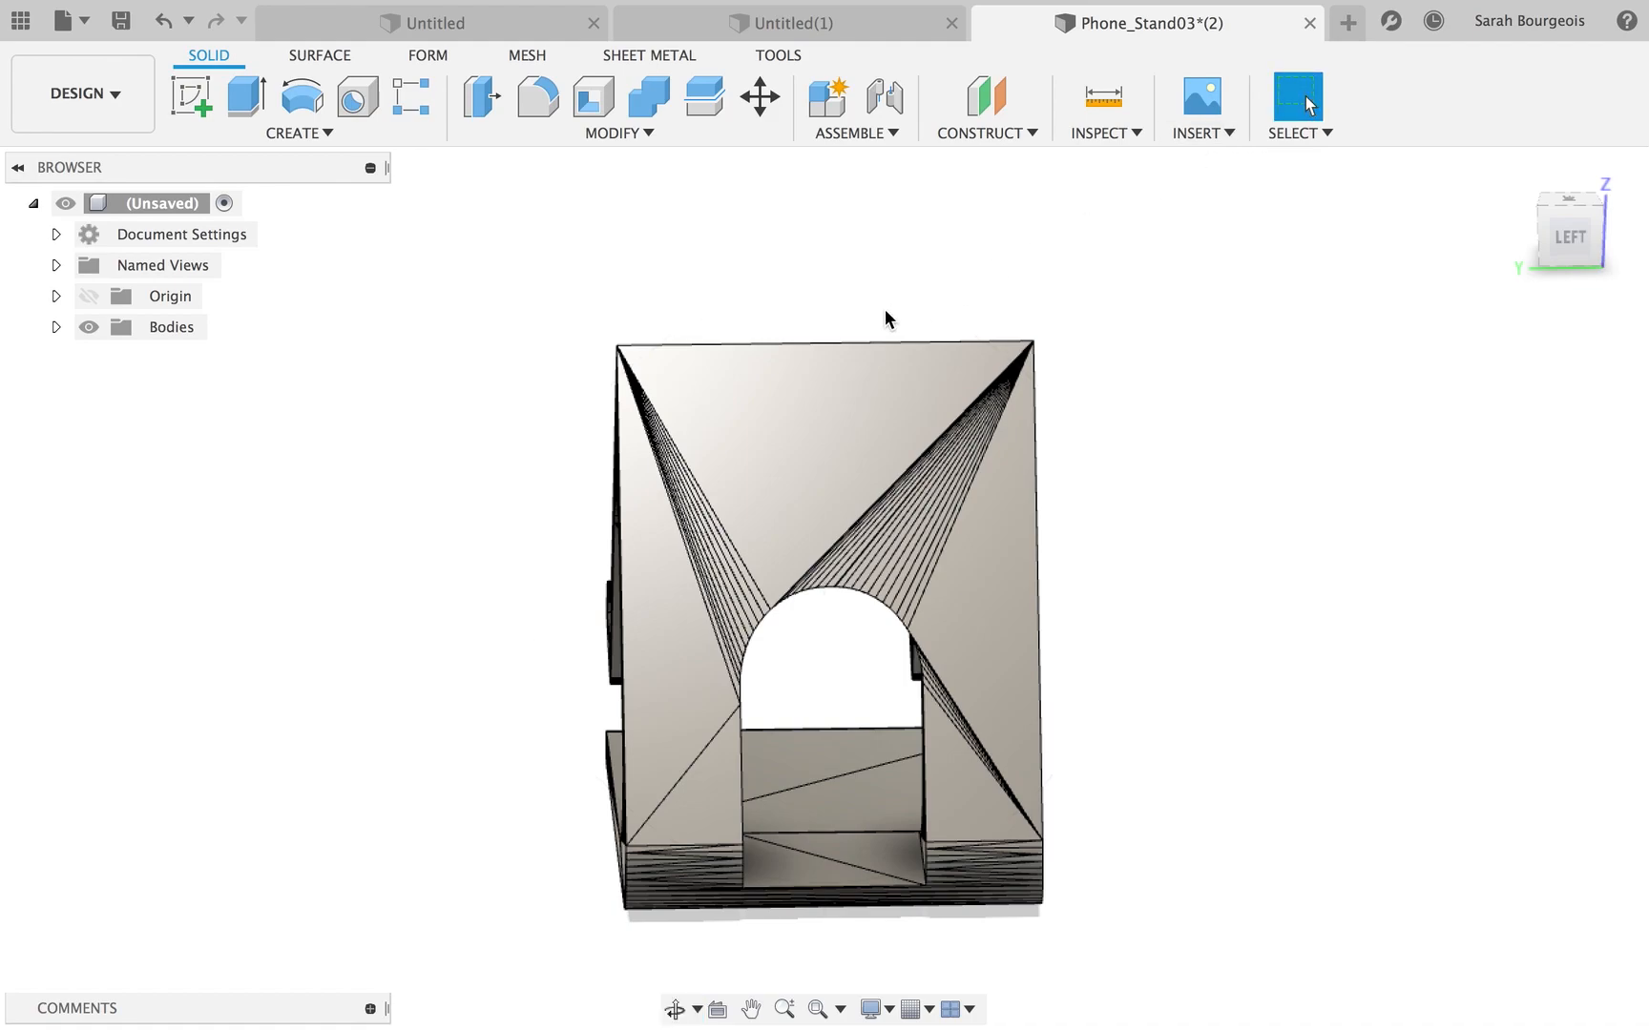
pyautogui.click(831, 391)
pyautogui.click(193, 102)
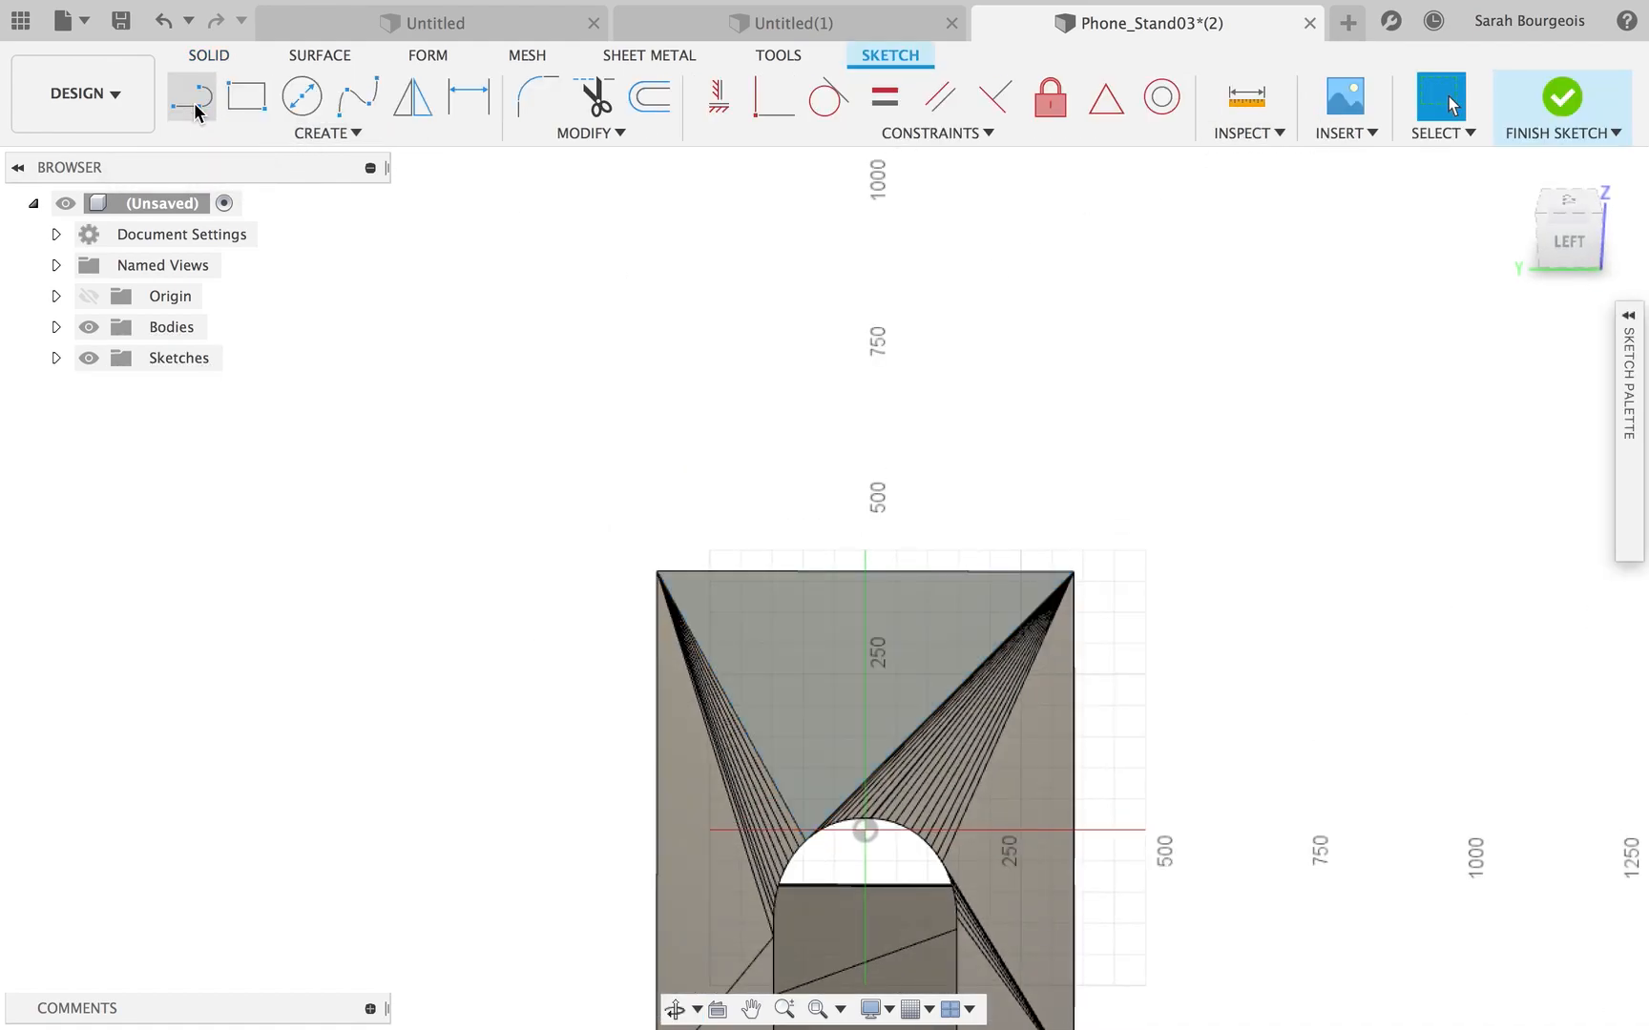
# Add the bold sketch text "Mon téléphone" at 65 mm height and centre it near the top edge of the back face.
pyautogui.click(254, 134)
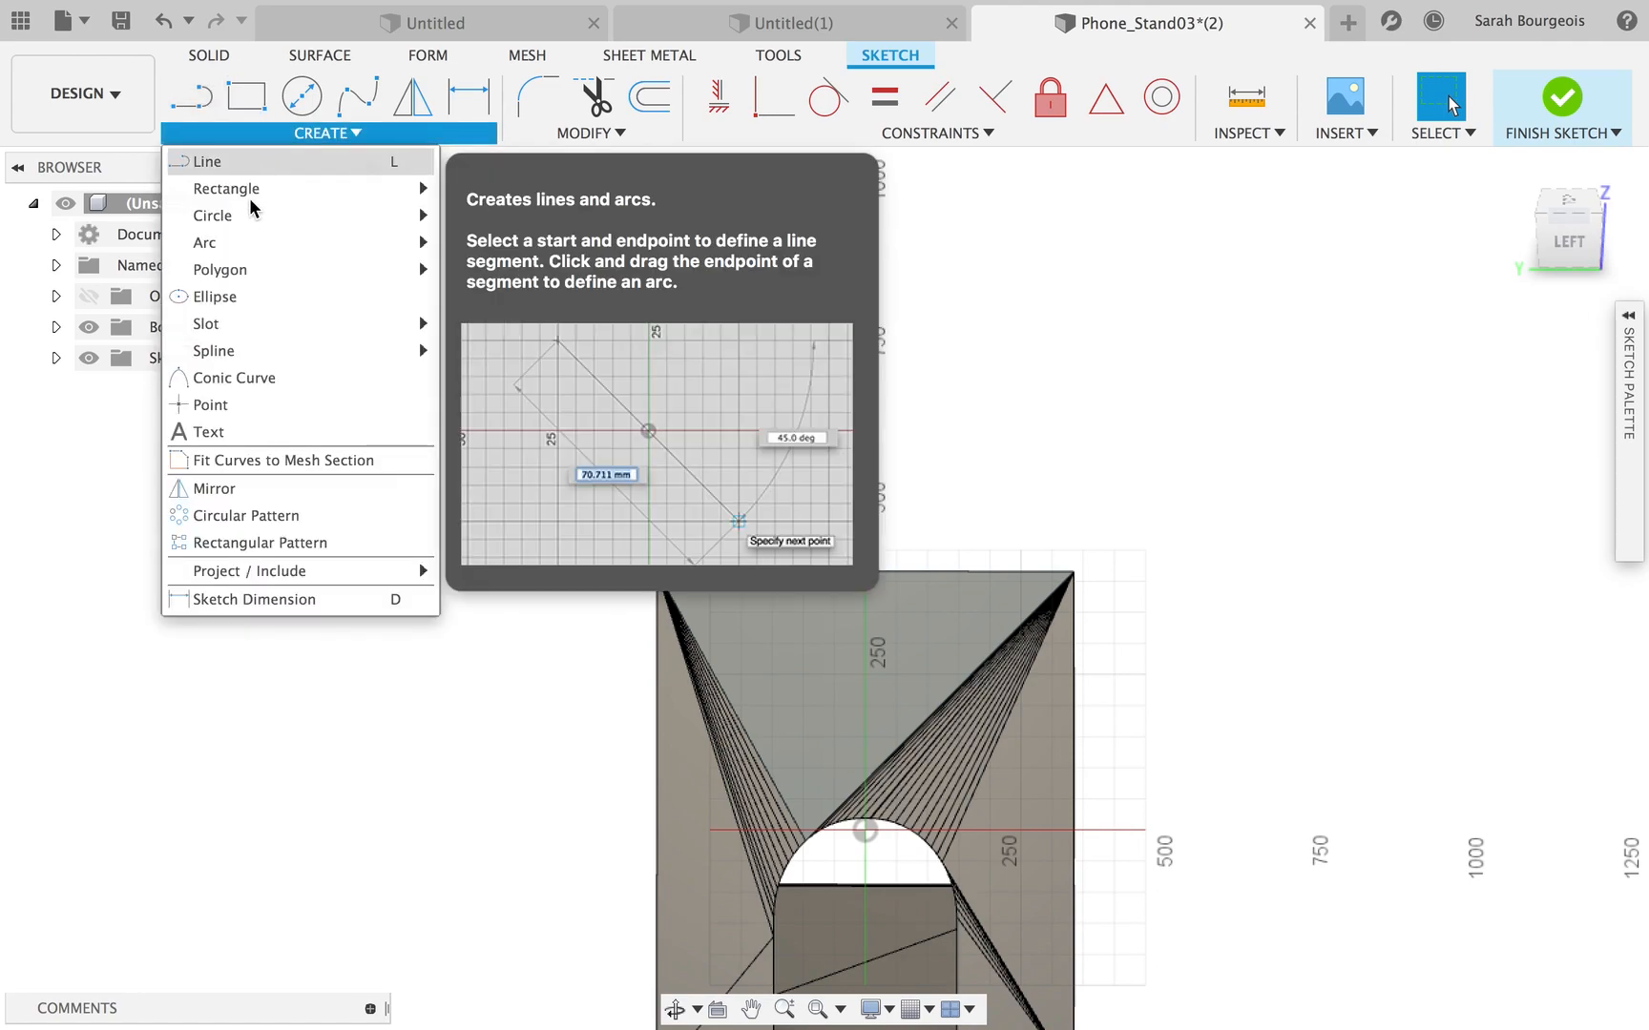
pyautogui.click(232, 437)
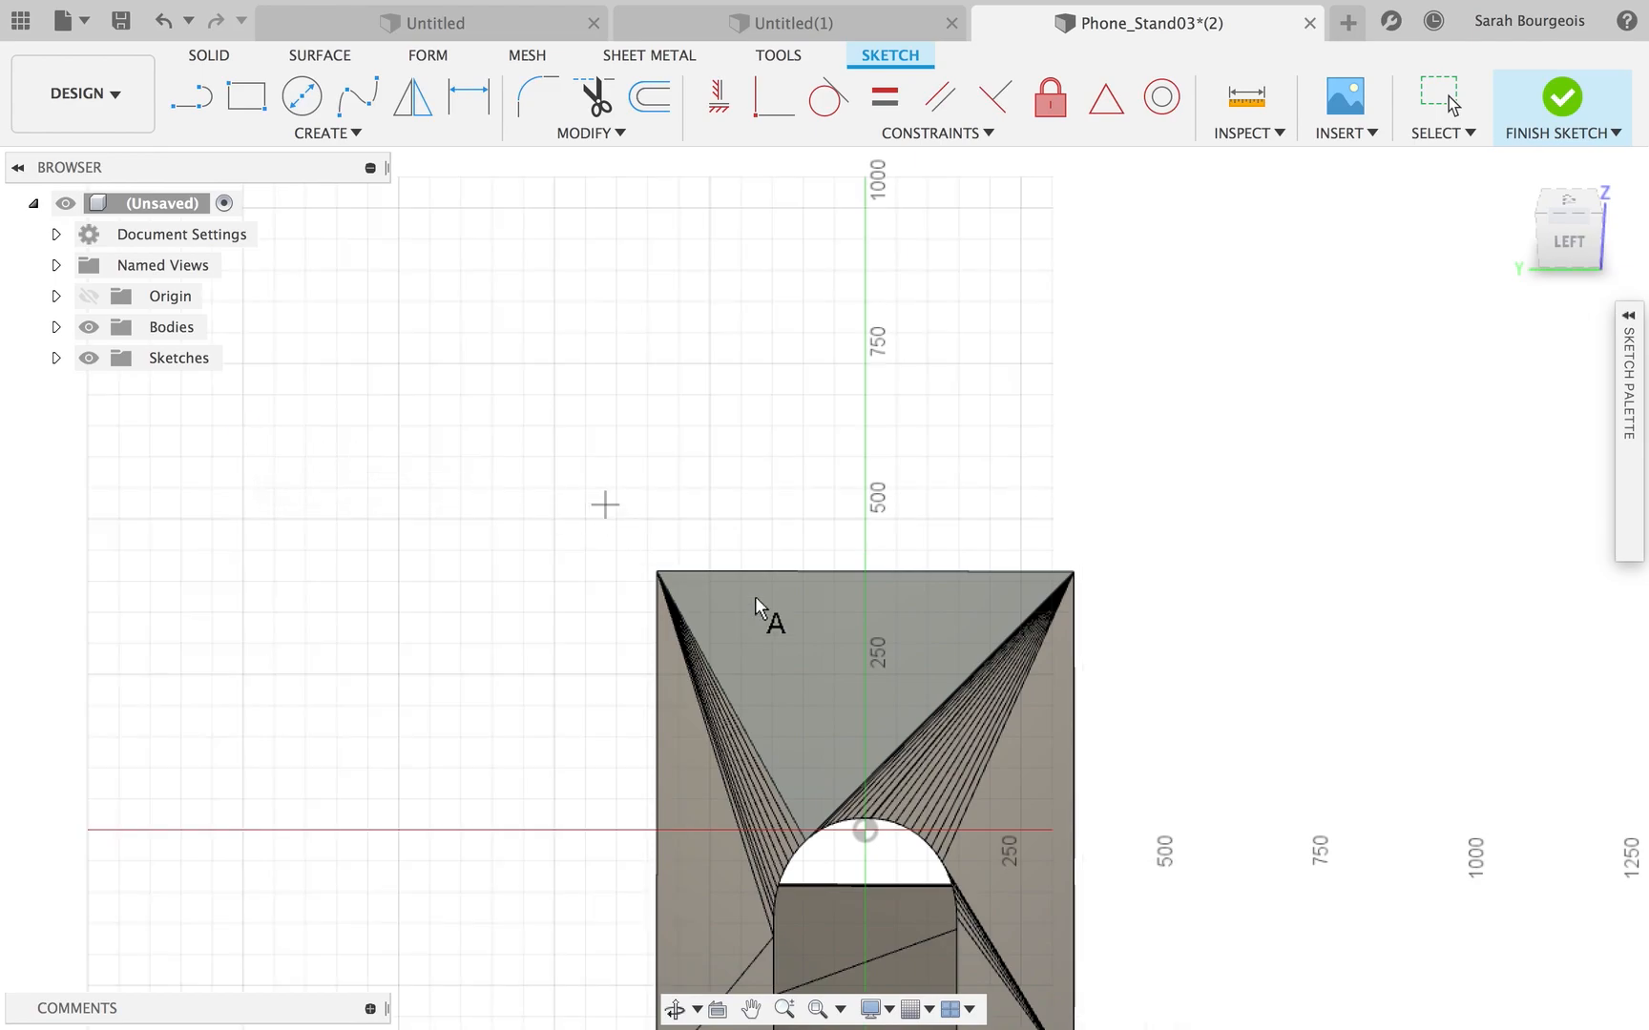
pyautogui.click(837, 629)
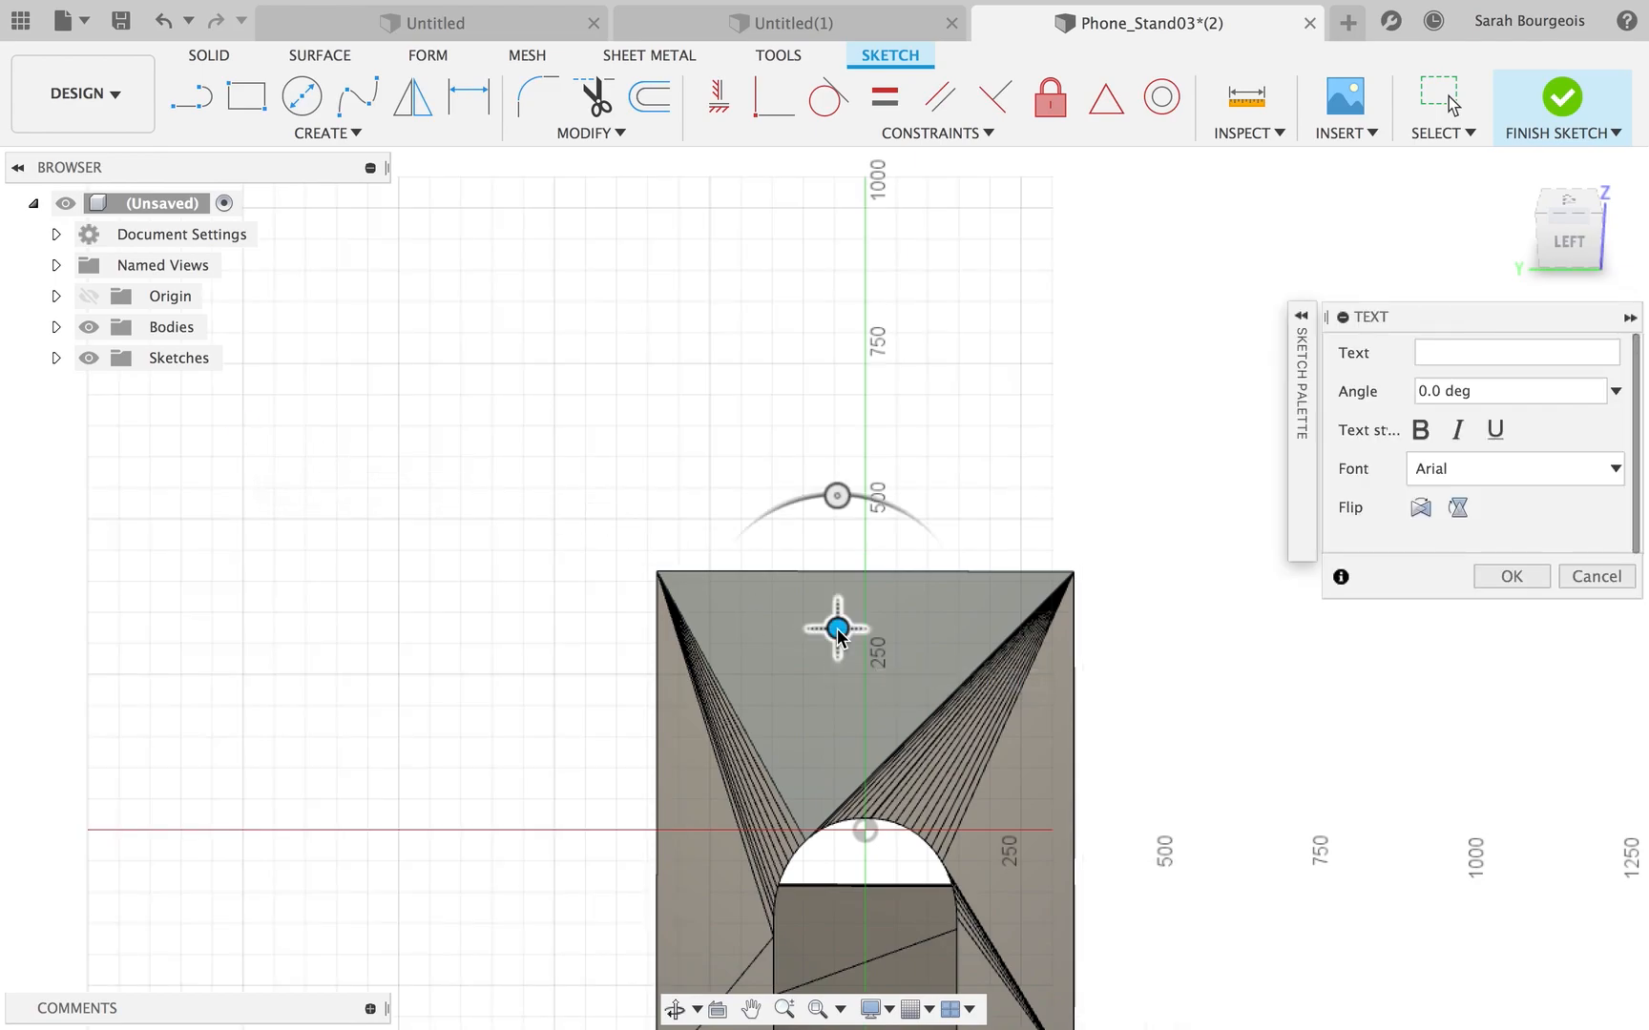
pyautogui.click(1442, 347)
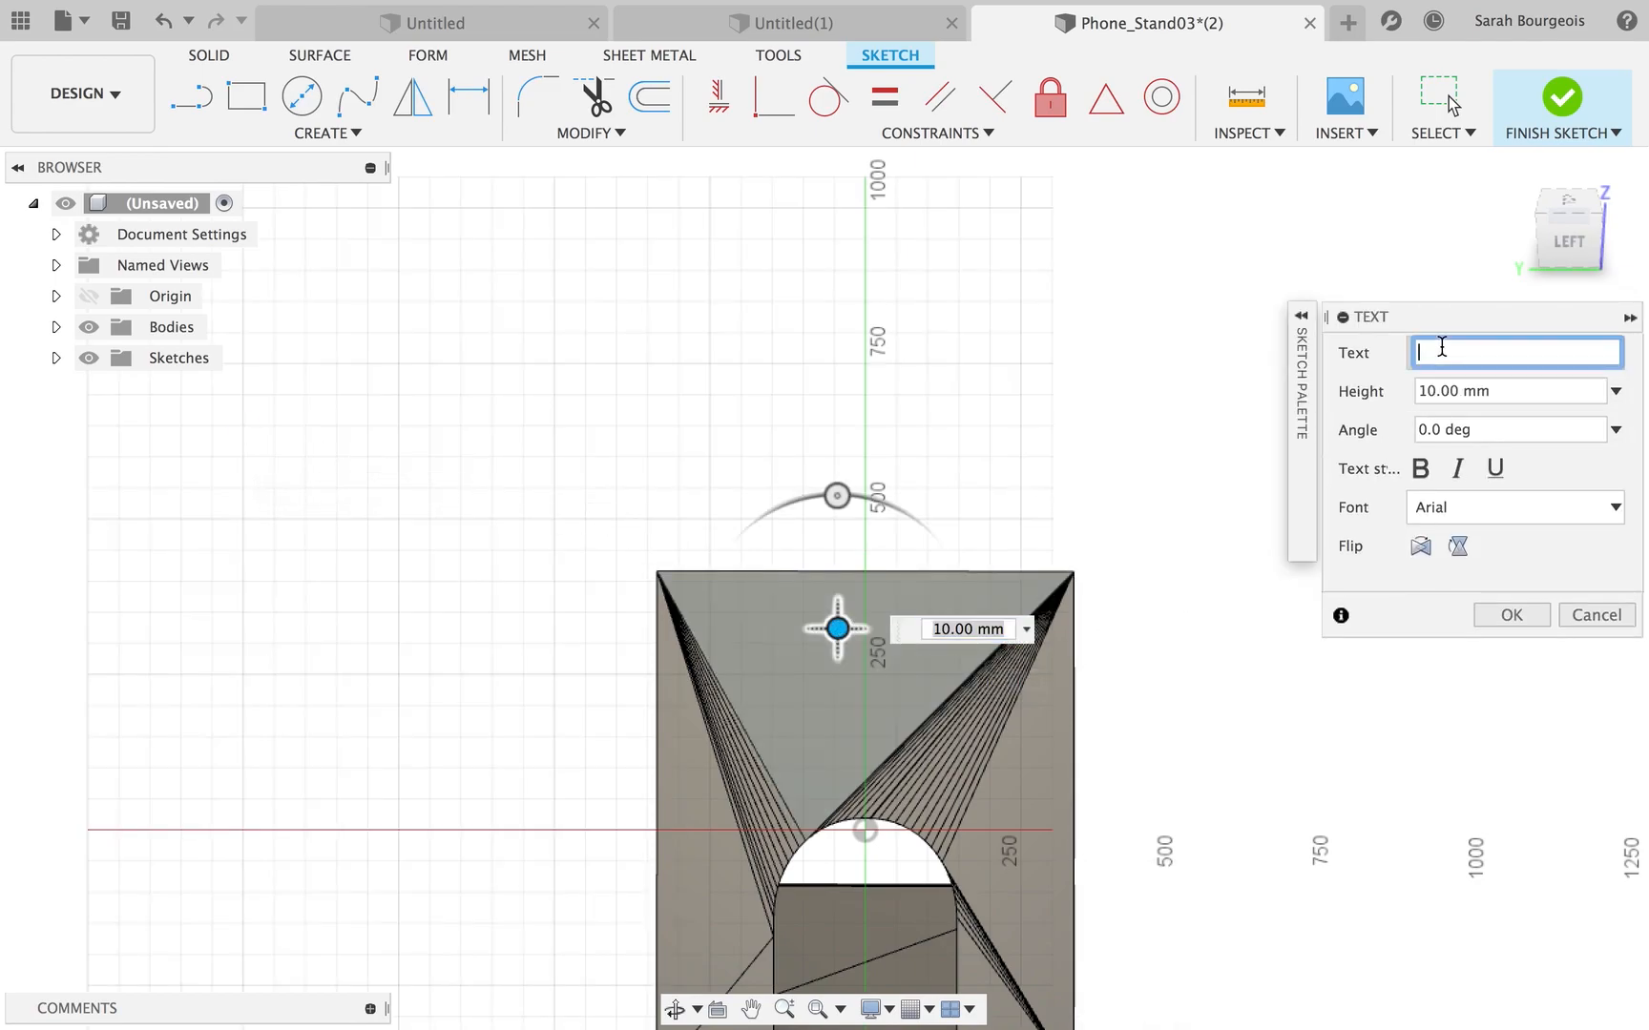
pyautogui.write('Mon téléphone')
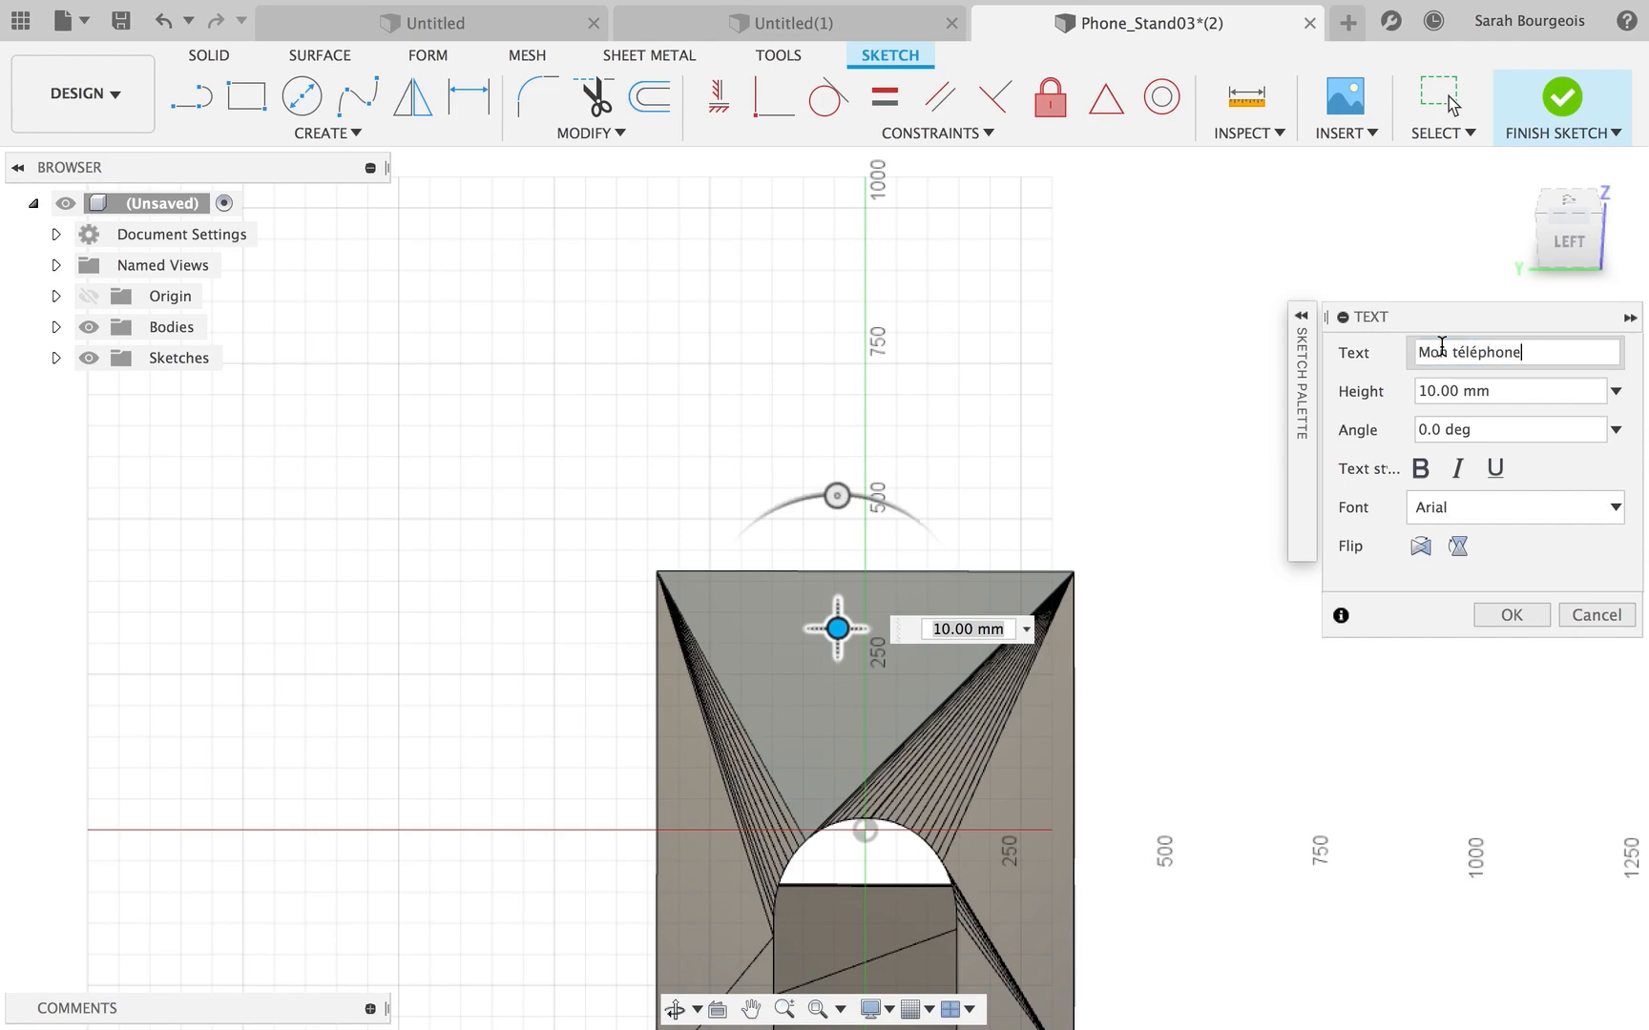
pyautogui.moveTo(1457, 385); pyautogui.dragTo(1405, 395)
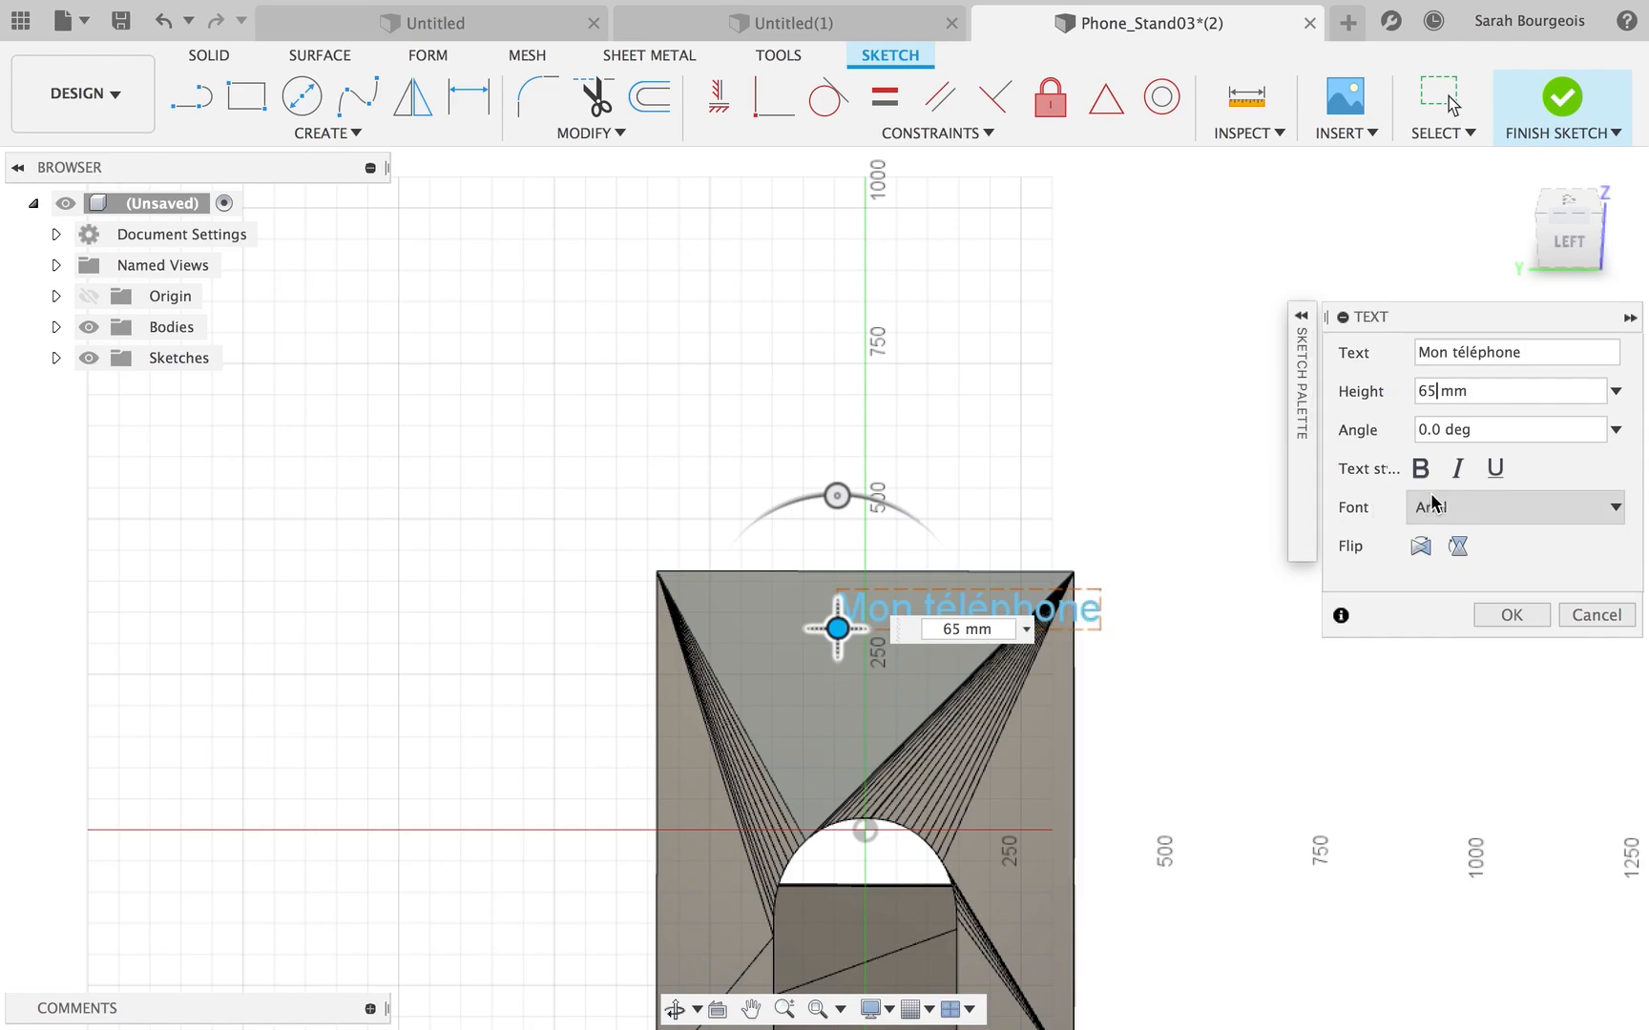
pyautogui.click(1420, 468)
pyautogui.click(1494, 618)
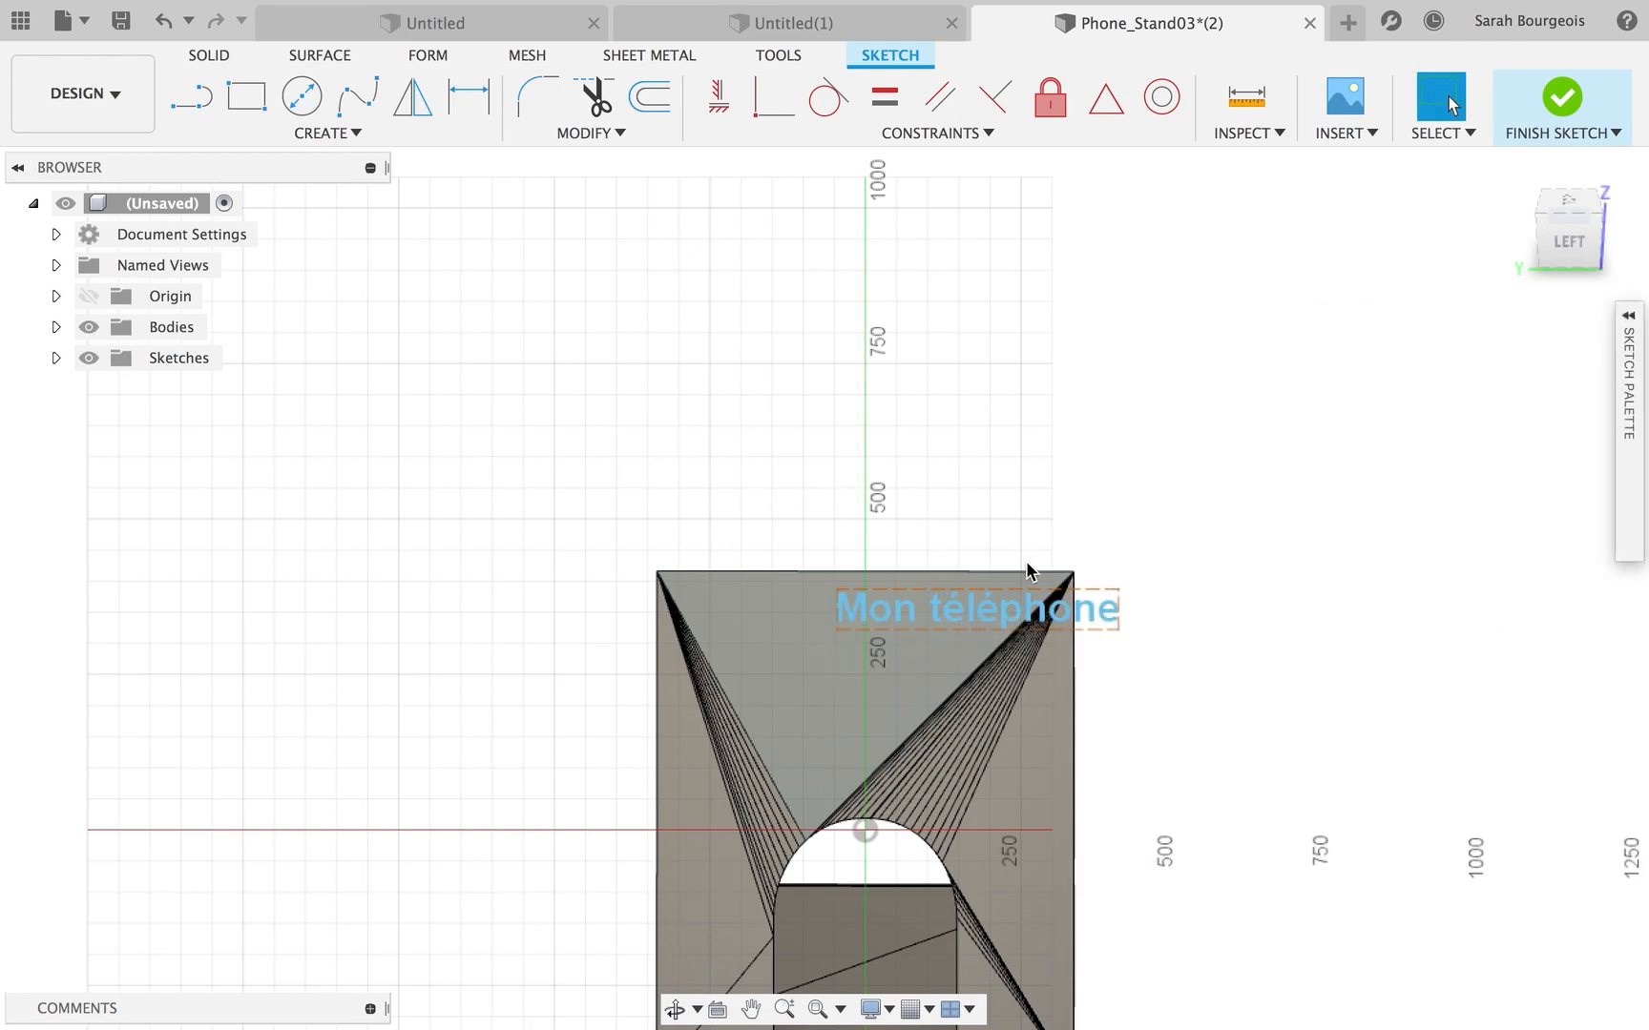
pyautogui.moveTo(997, 613); pyautogui.dragTo(875, 612)
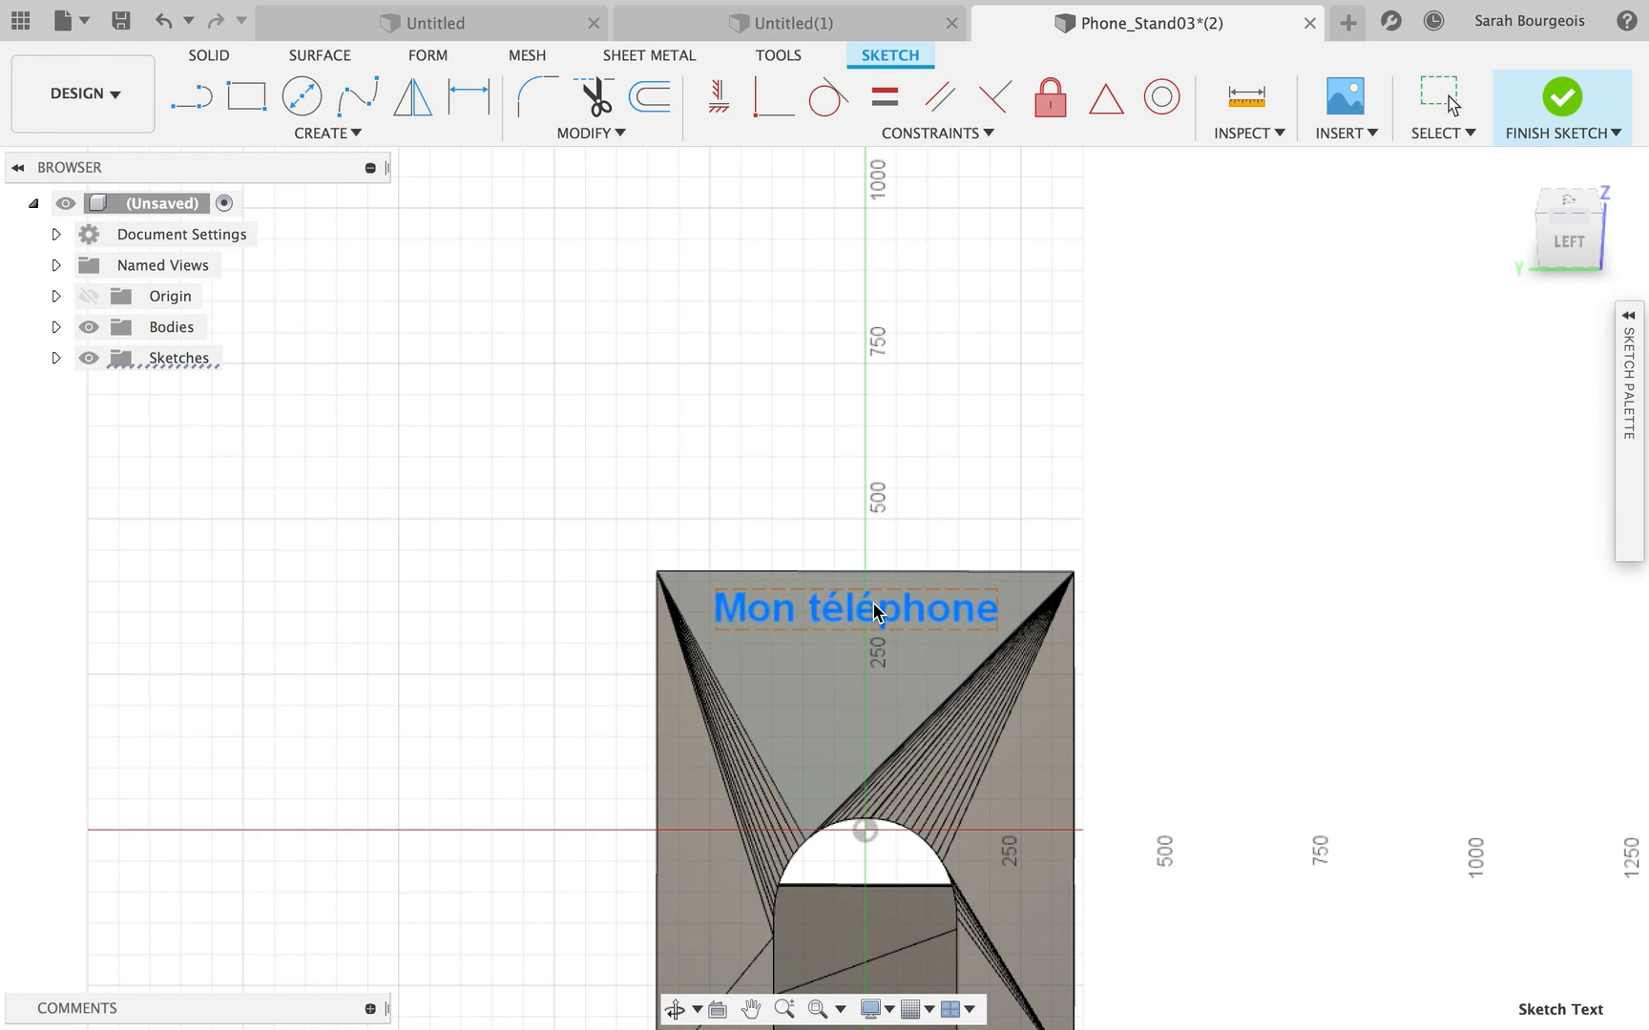
# Extrude the "Mon téléphone" text 5 mm outward and join it to the stand's back face.
pyautogui.click(210, 55)
pyautogui.click(244, 95)
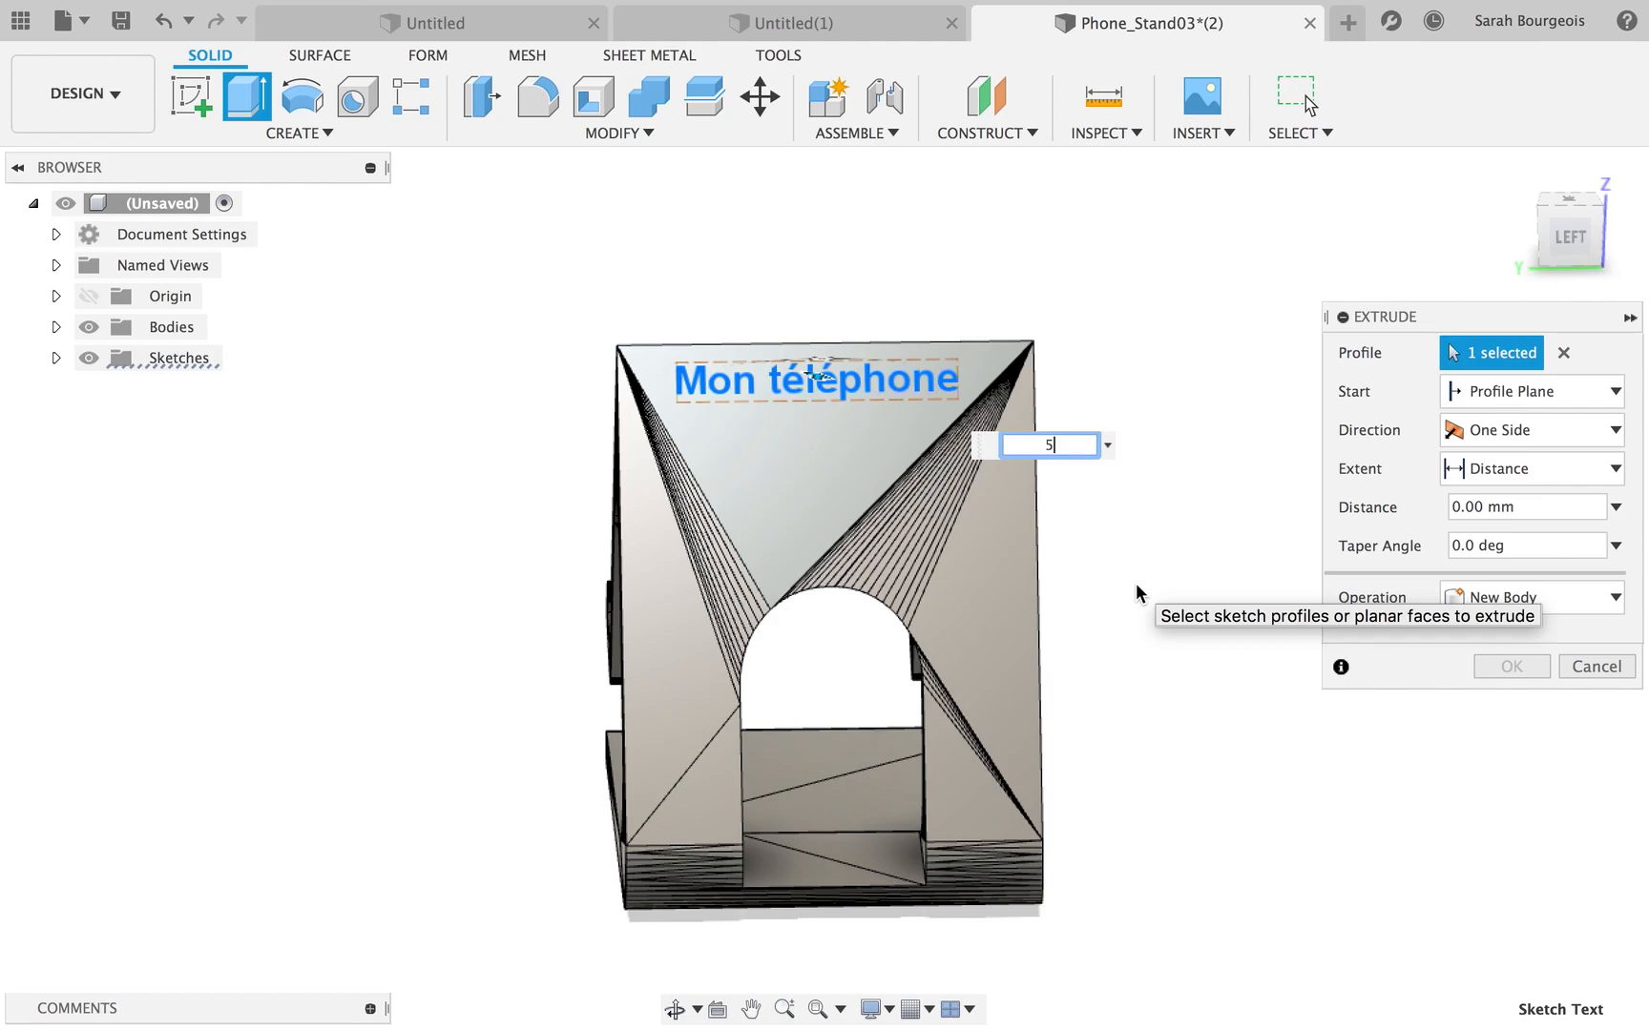
pyautogui.write('5')
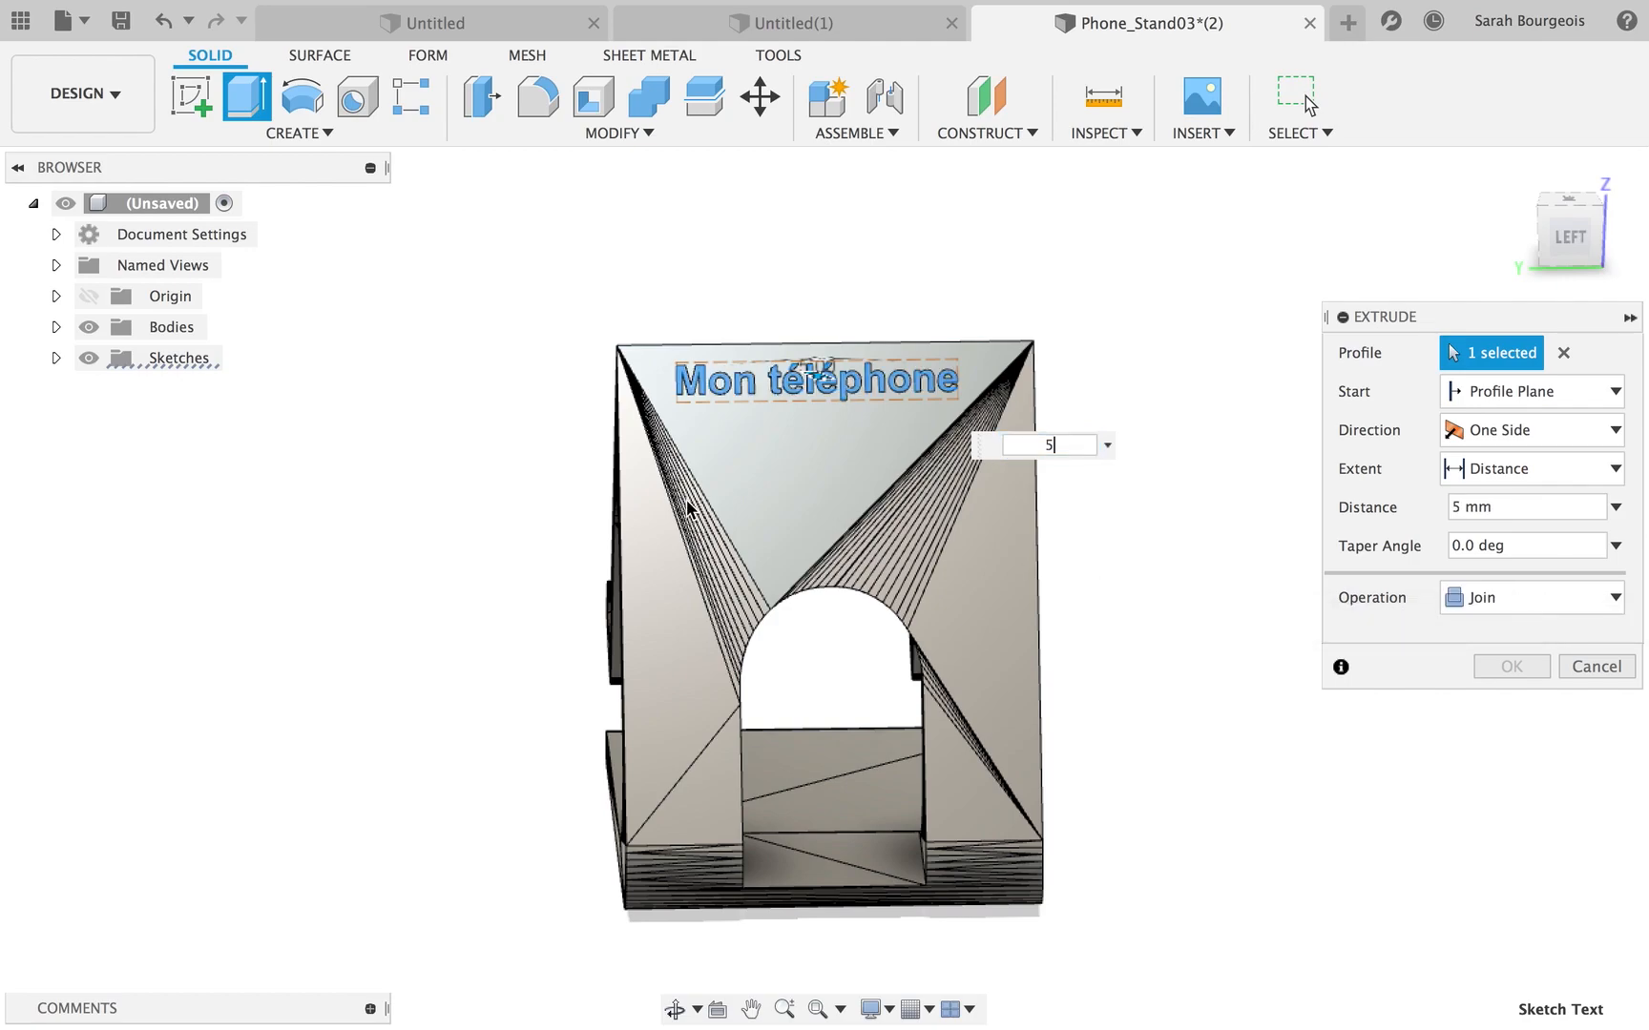
pyautogui.press('Return')
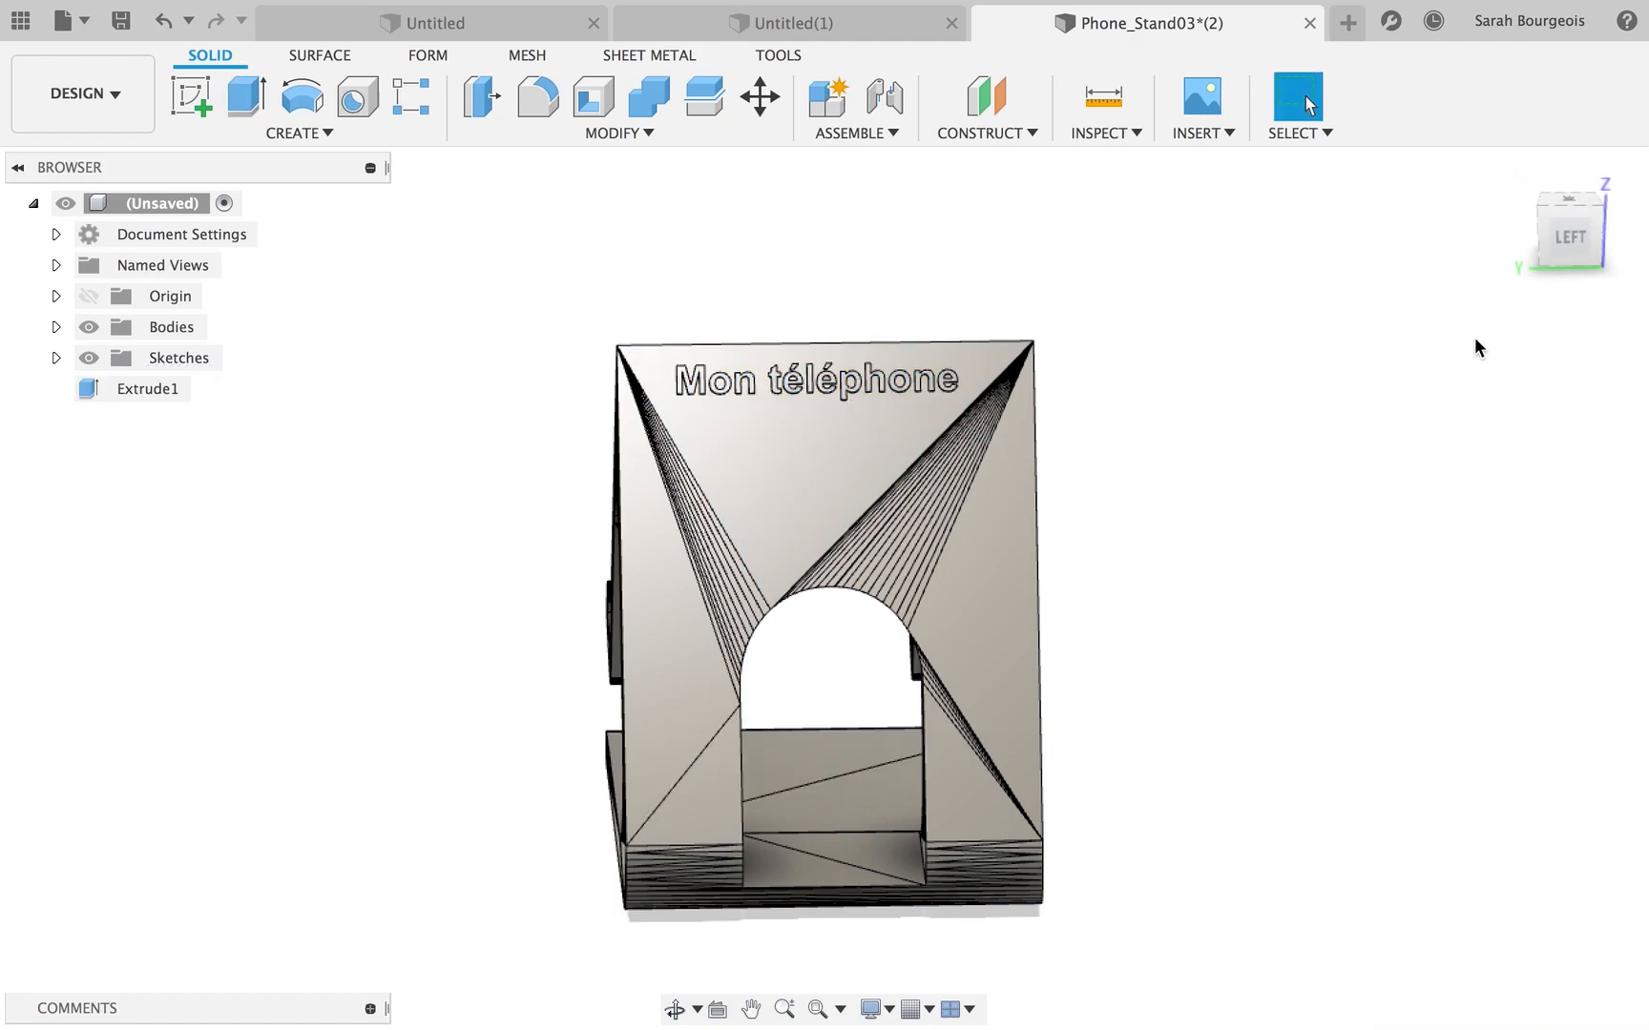
# Inspect the raised text on the back face and the stand's base from several angles.
pyautogui.click(1515, 169)
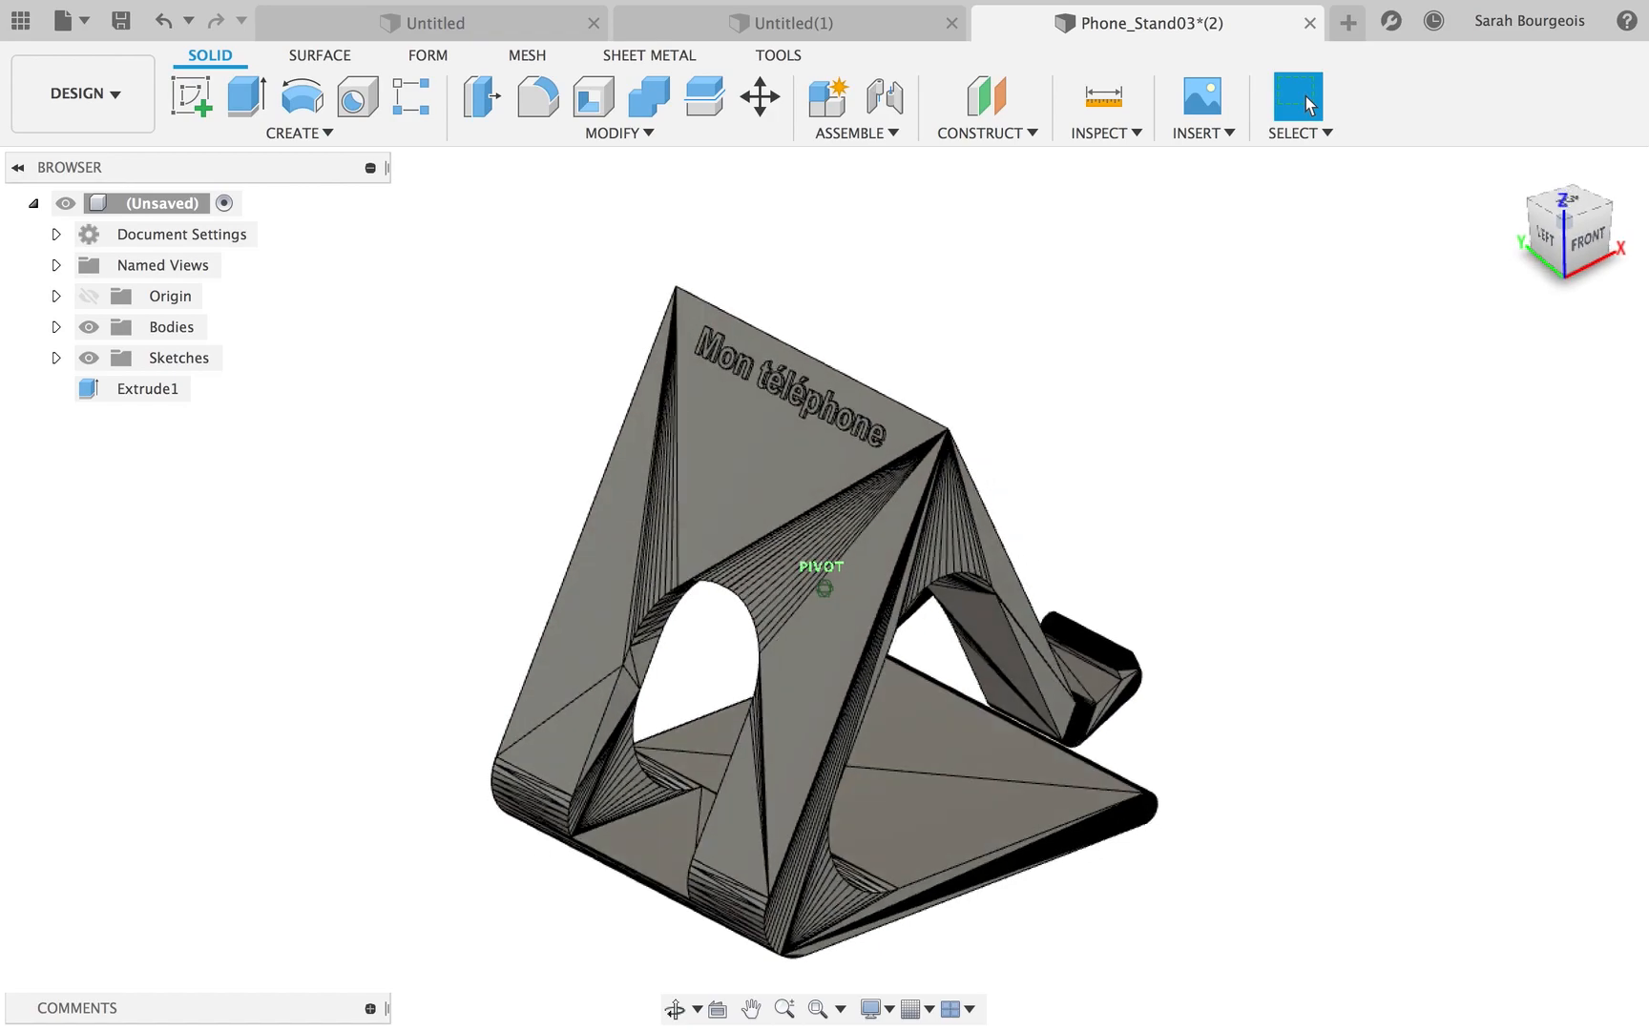
pyautogui.scroll(5, 774, 663)
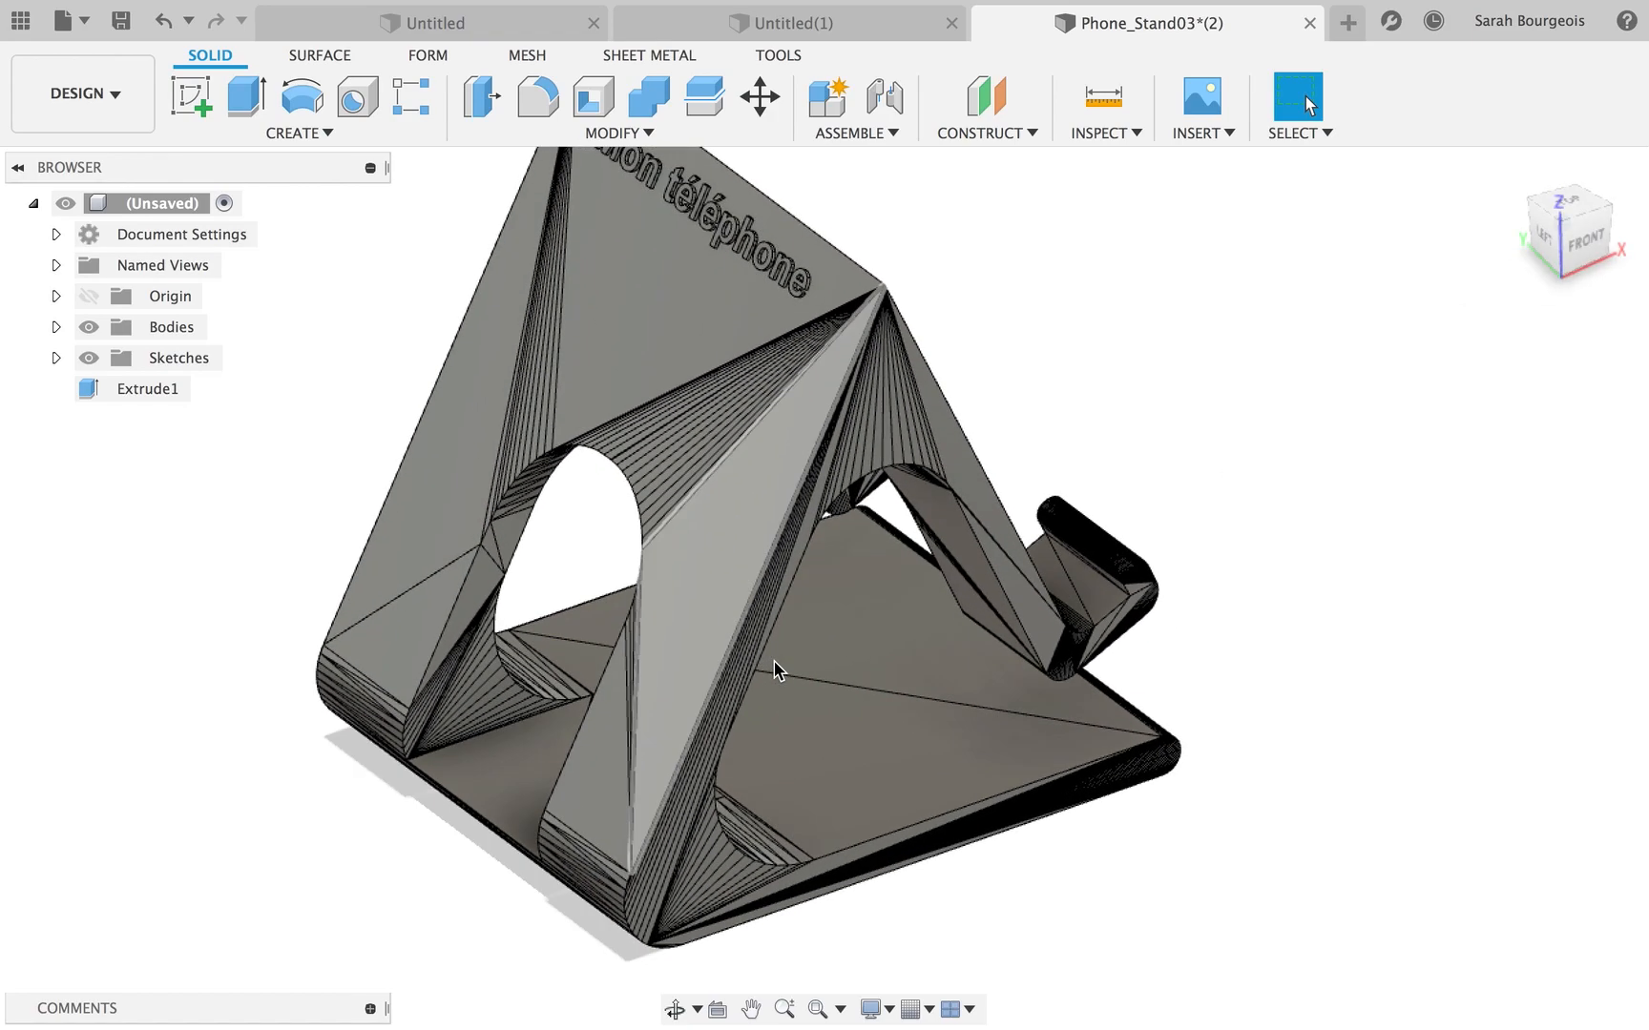
pyautogui.click(752, 1009)
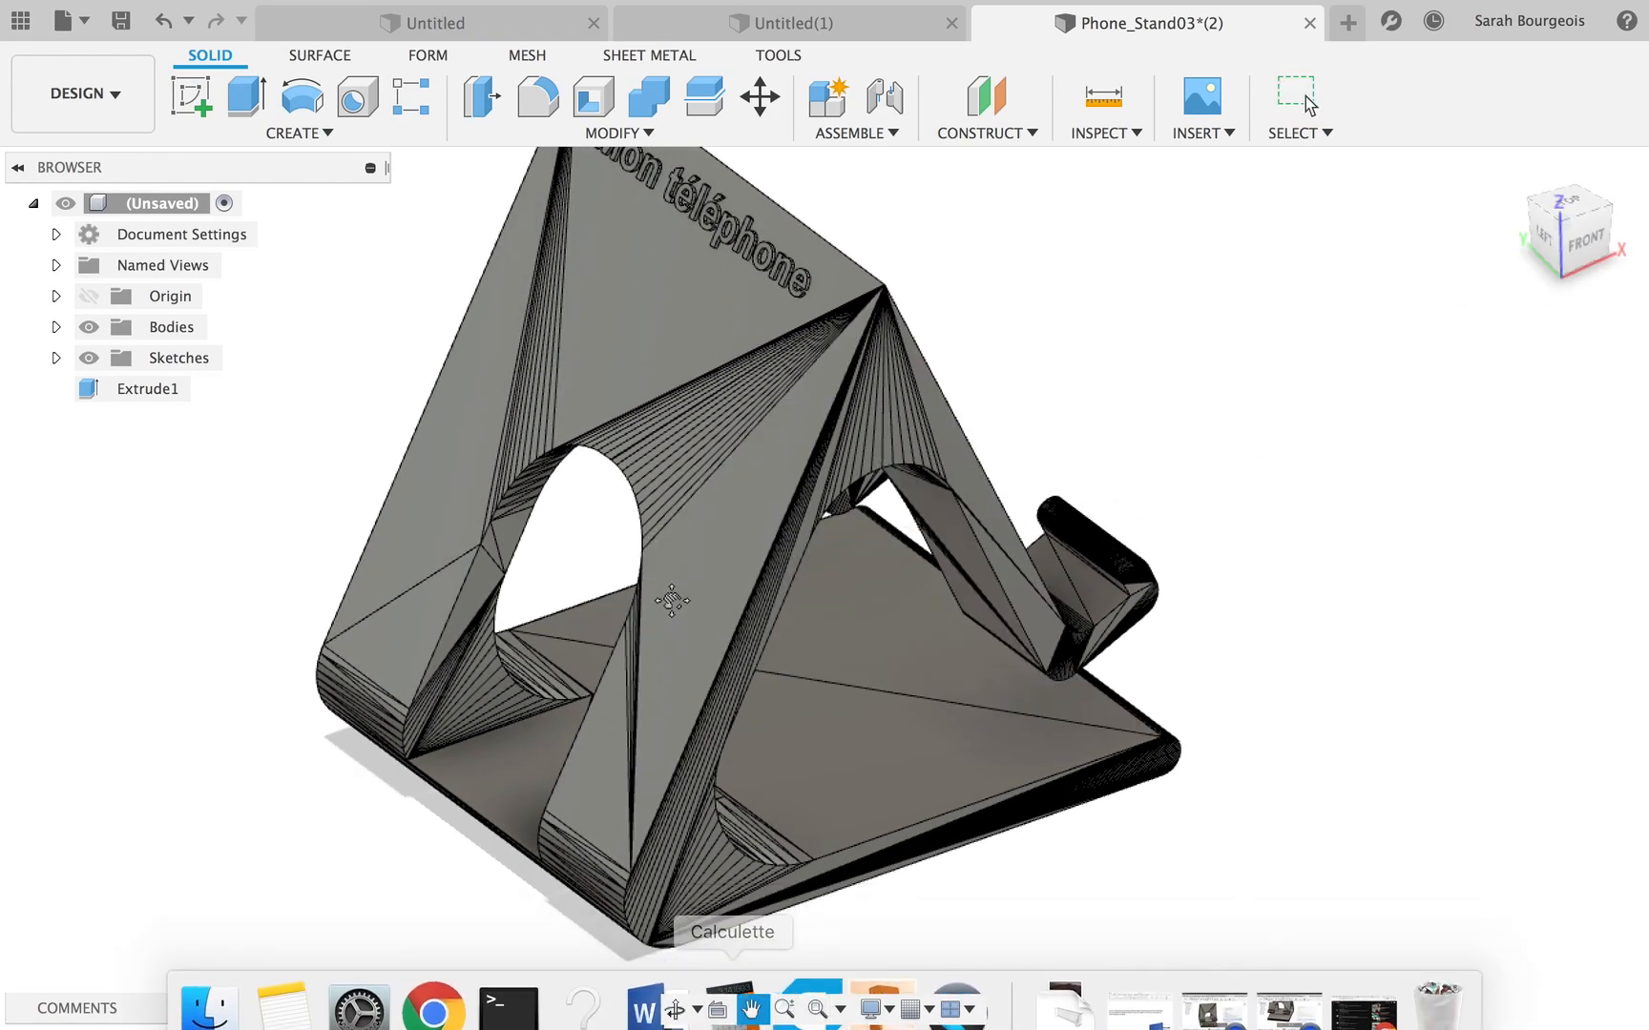
pyautogui.moveTo(671, 608); pyautogui.dragTo(700, 681)
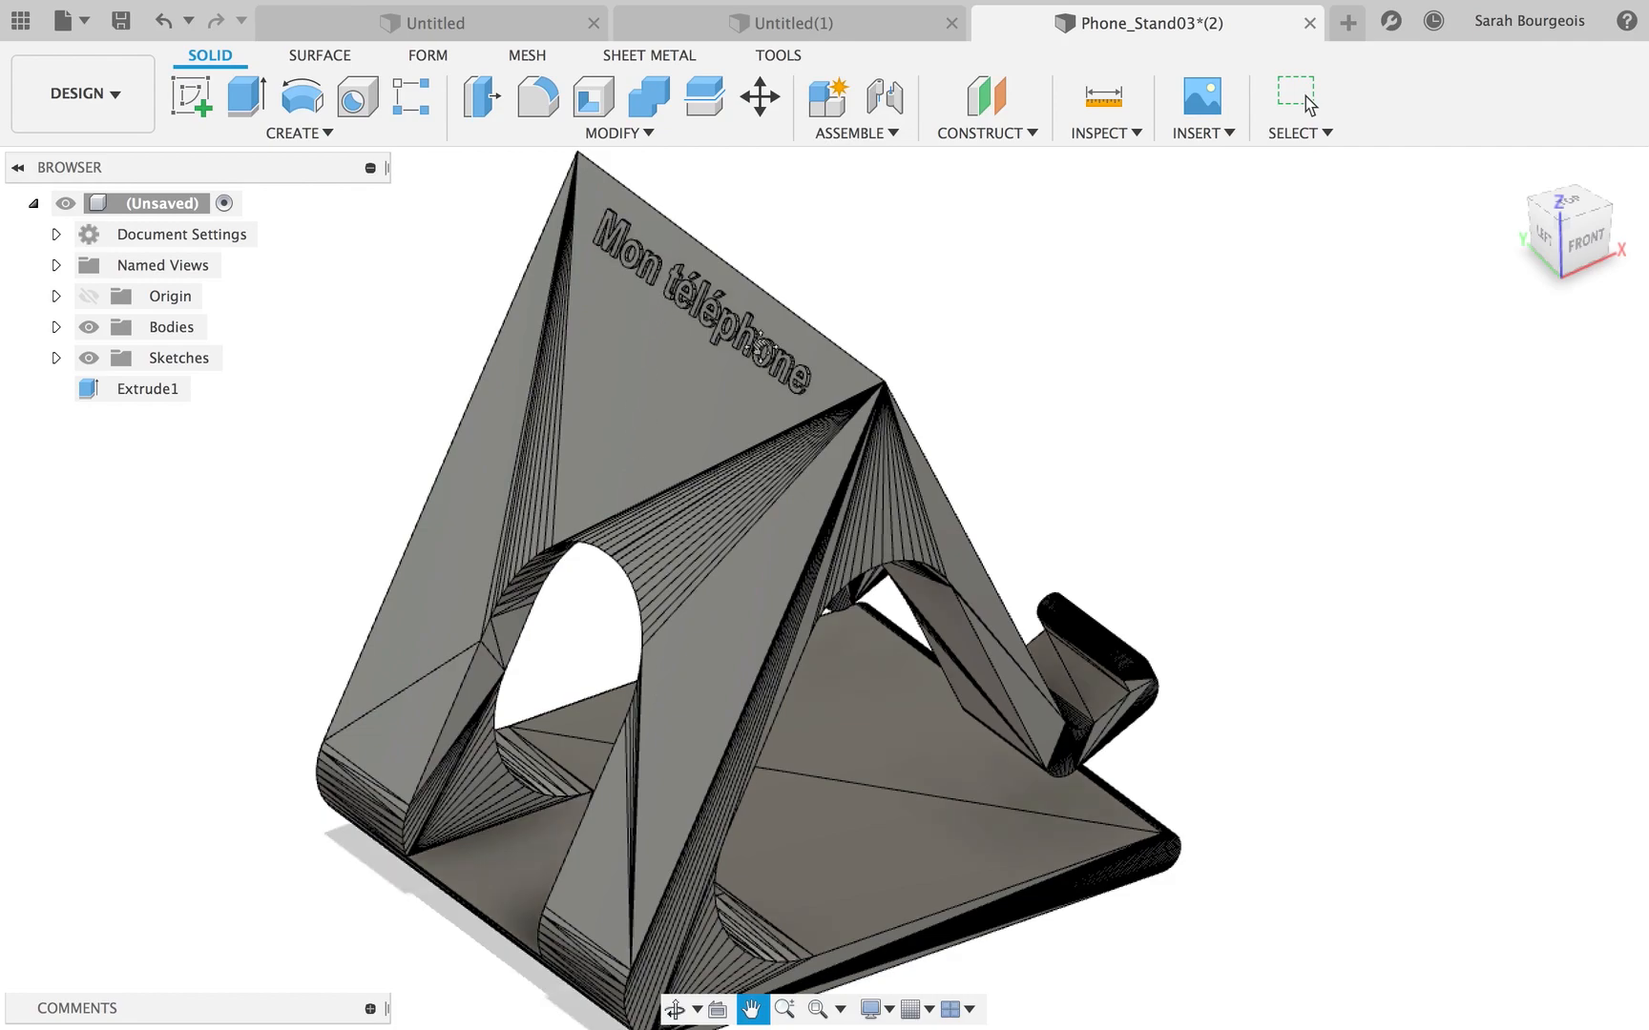
pyautogui.moveTo(740, 556); pyautogui.dragTo(736, 499)
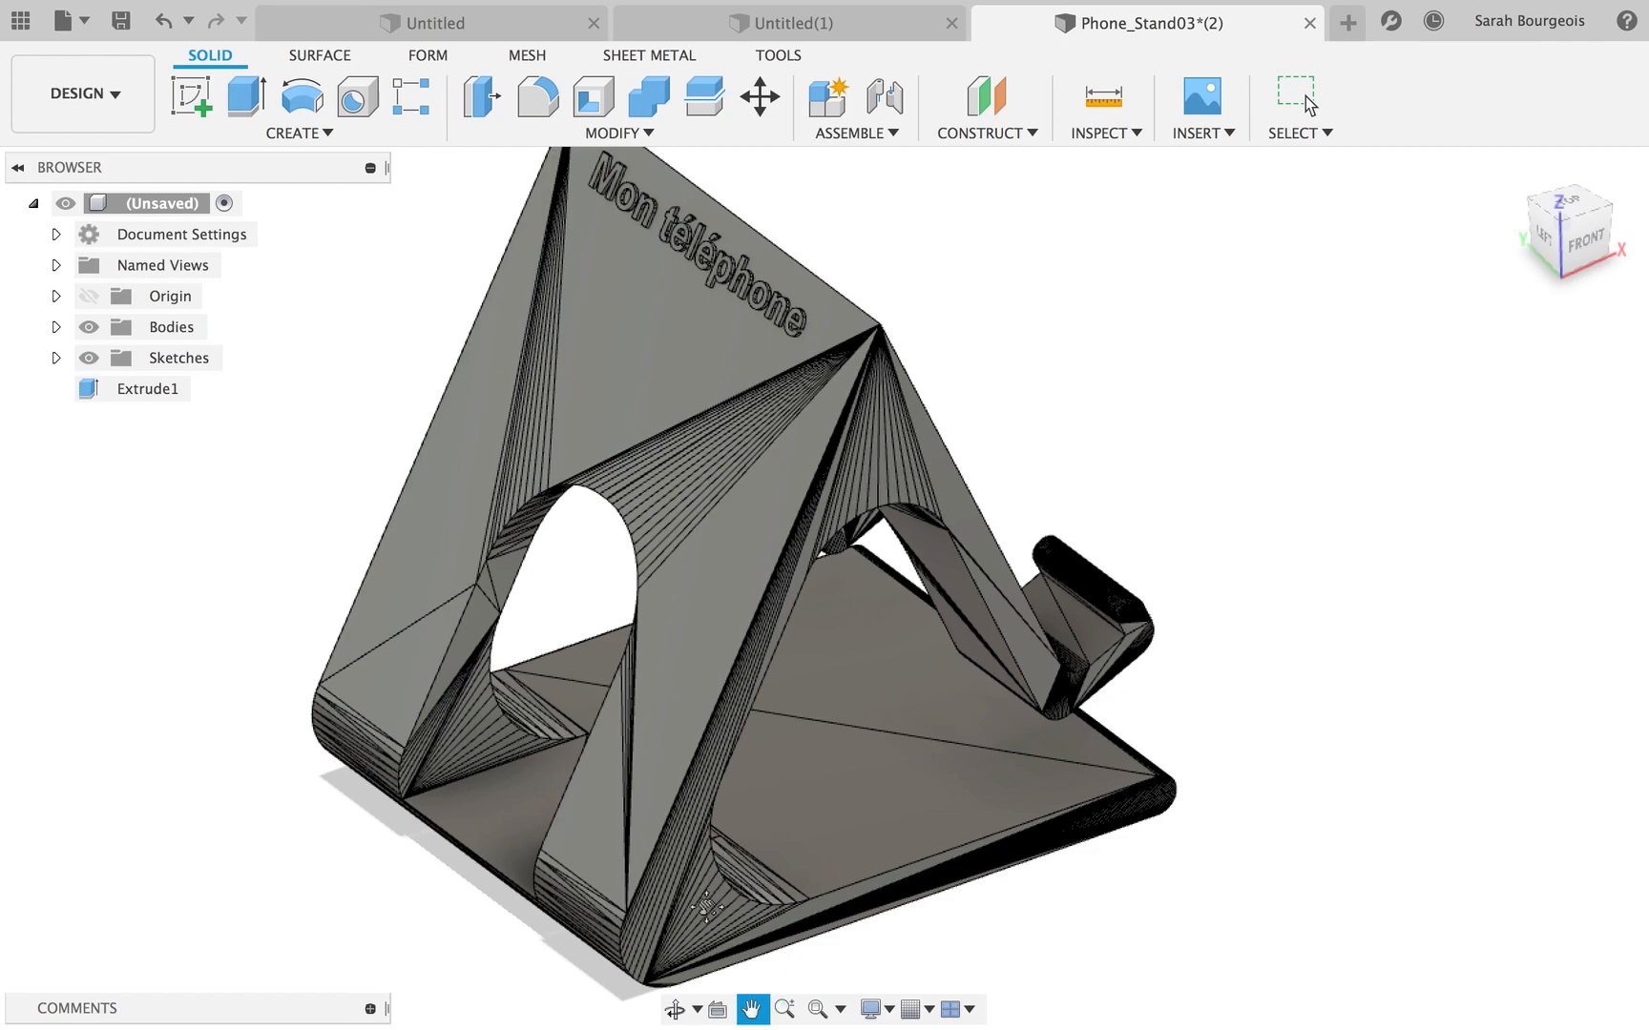
pyautogui.click(674, 1009)
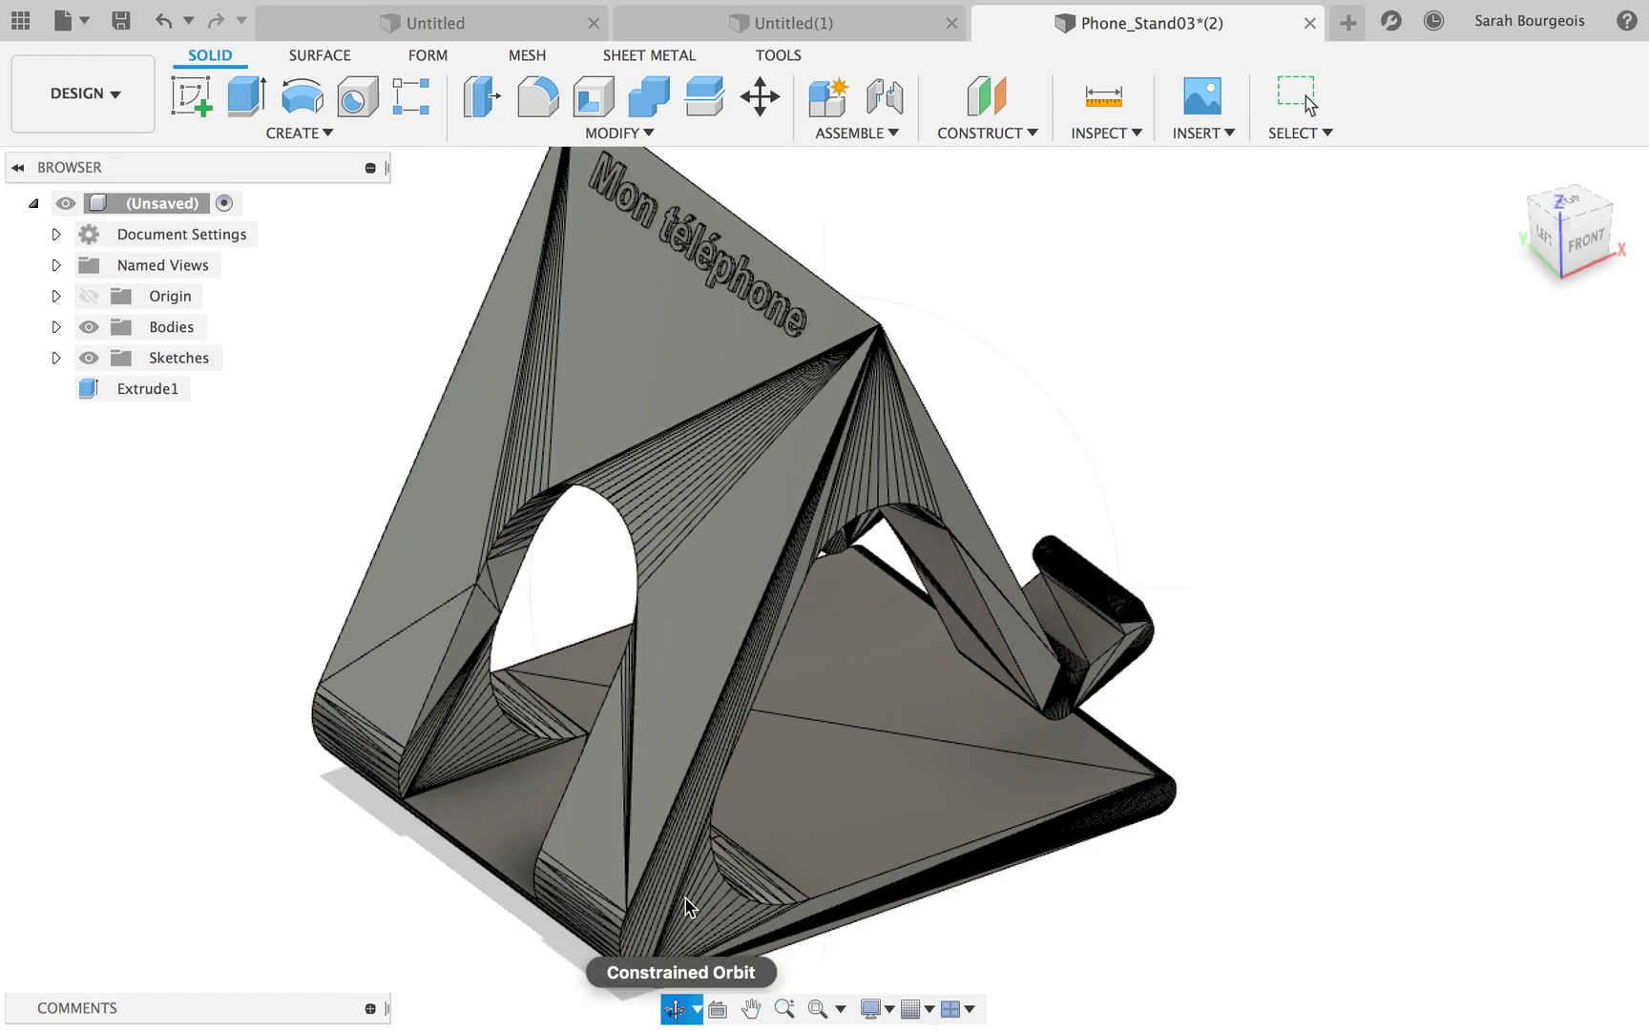
pyautogui.moveTo(717, 816); pyautogui.dragTo(611, 797)
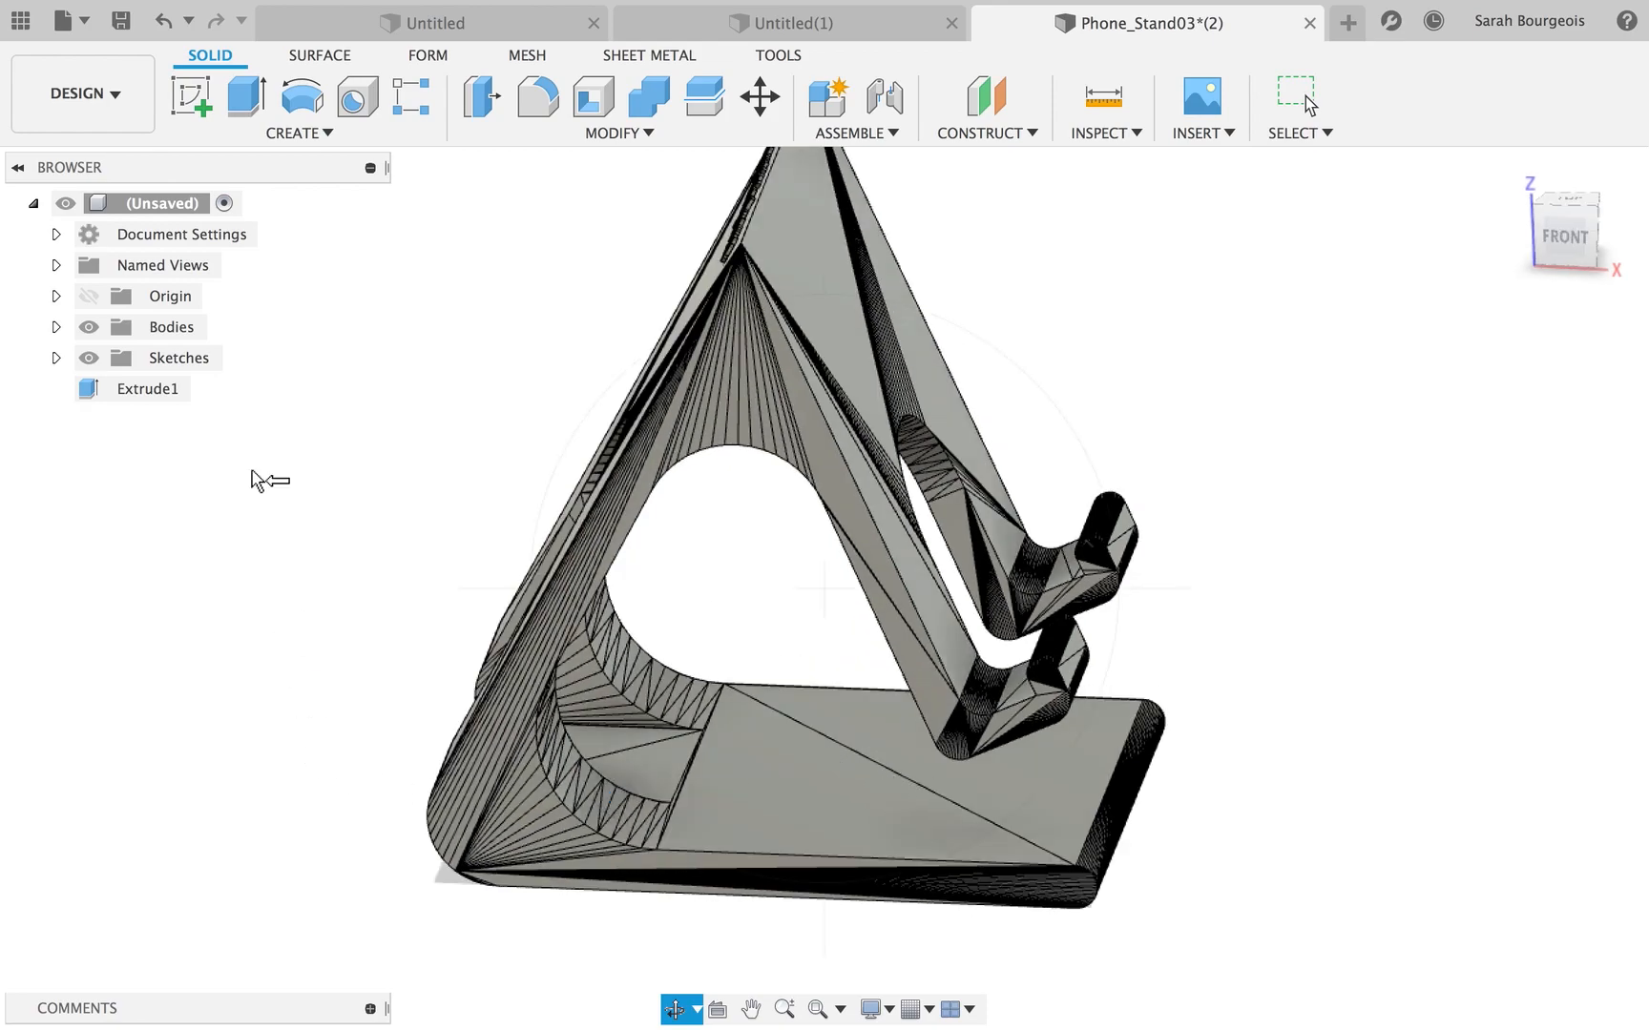
pyautogui.click(246, 97)
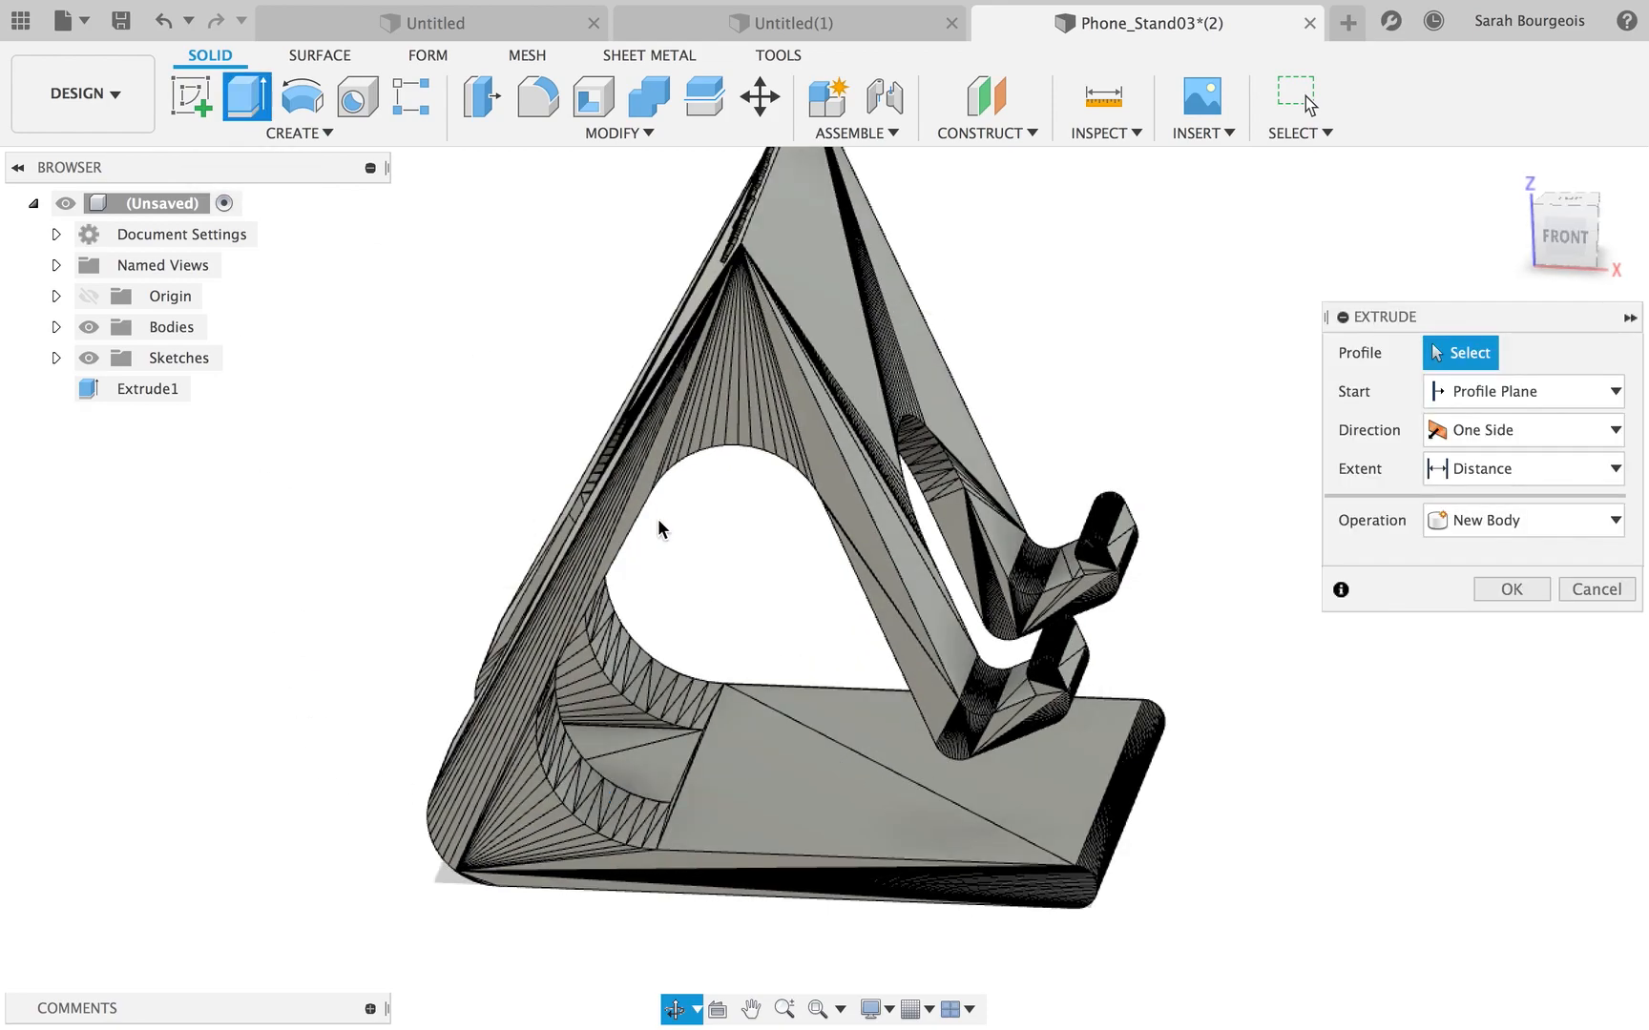
pyautogui.click(756, 780)
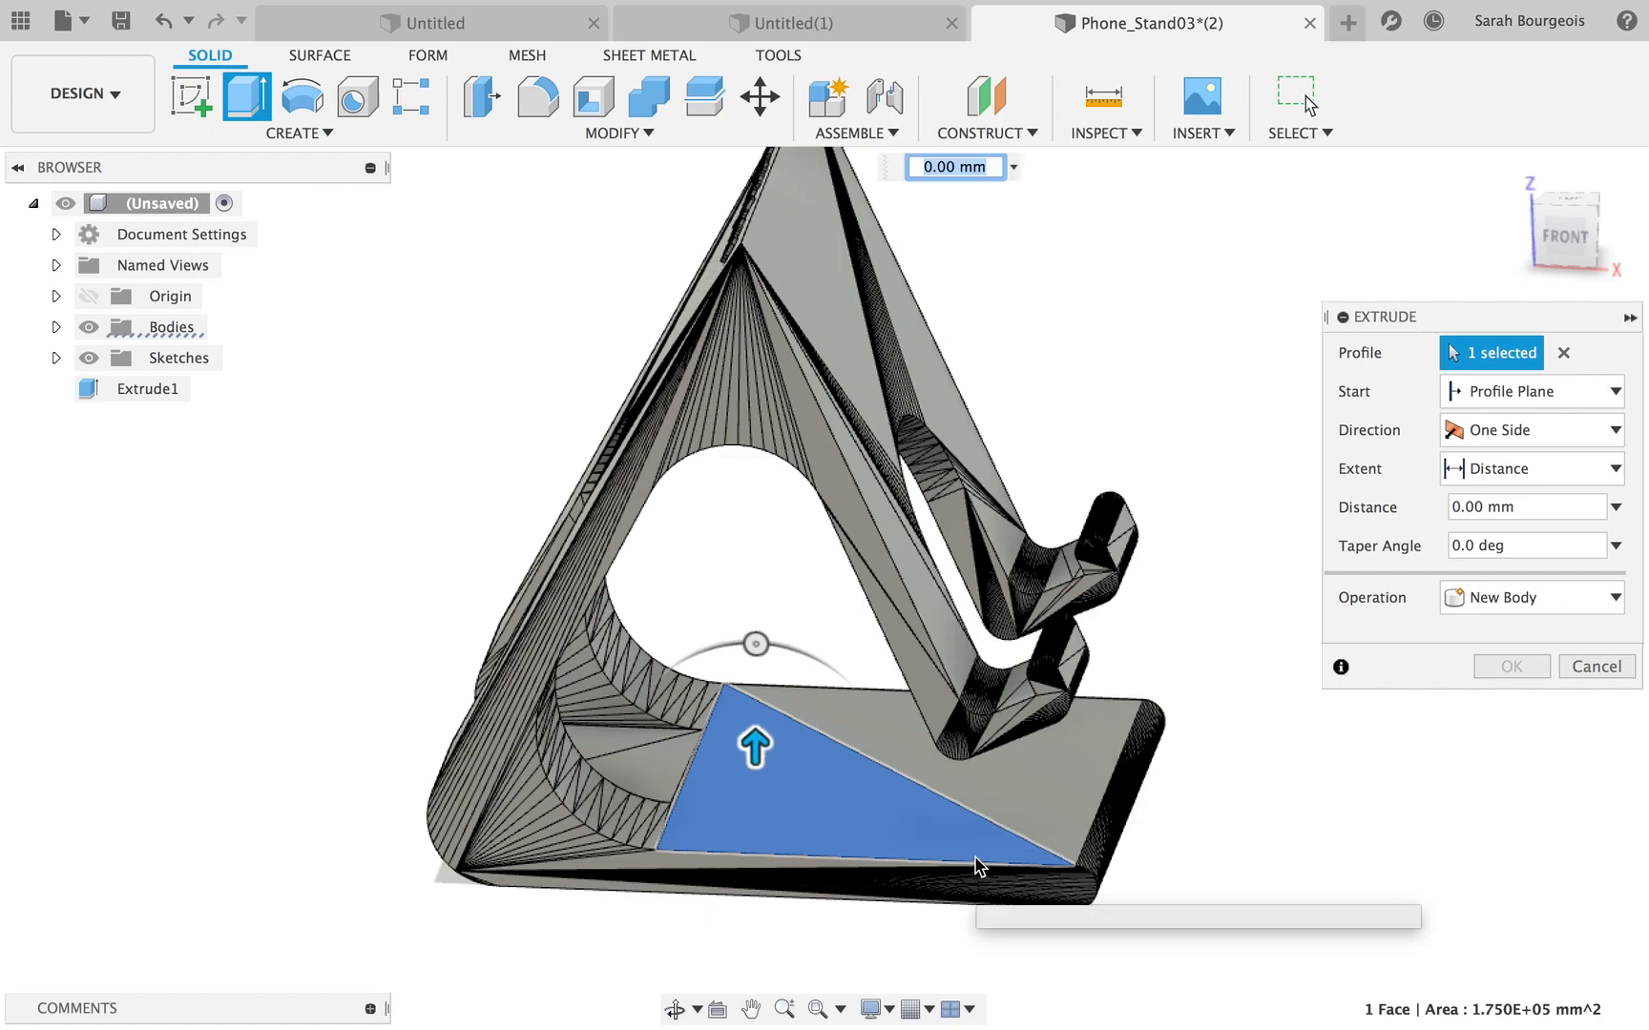
pyautogui.click(975, 867)
pyautogui.press('Escape')
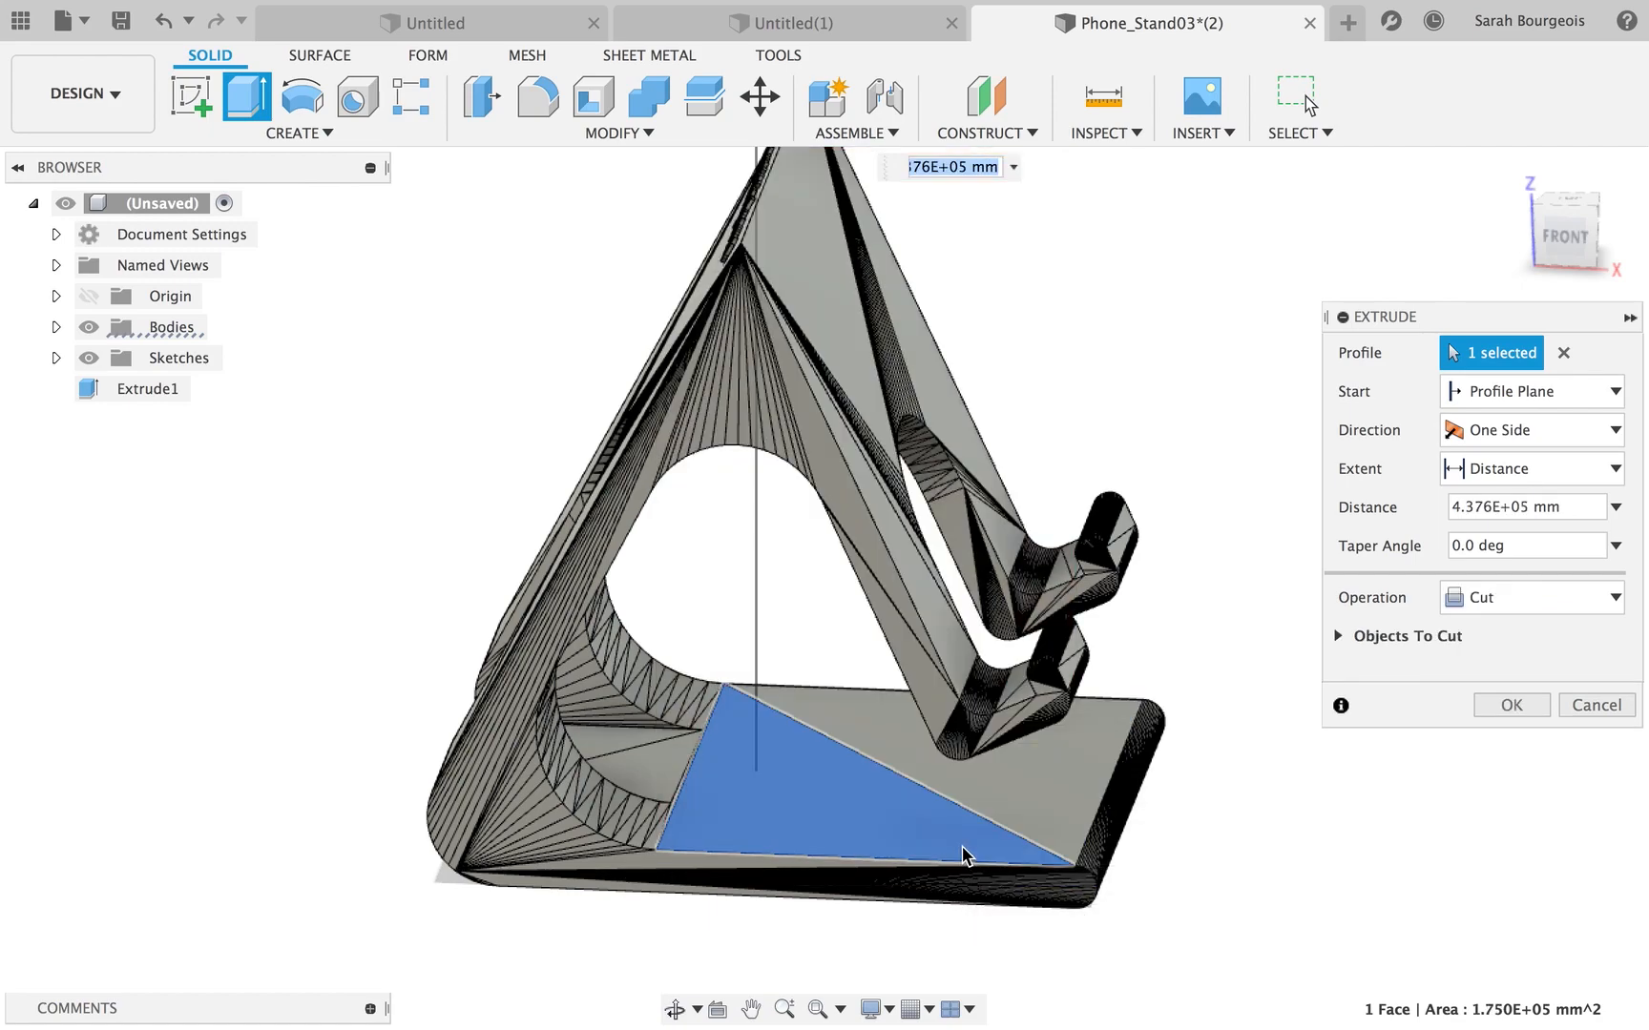
# Extrude the two large triangular faces on top of the base 5 mm upward, joining them to the stand.
pyautogui.click(260, 114)
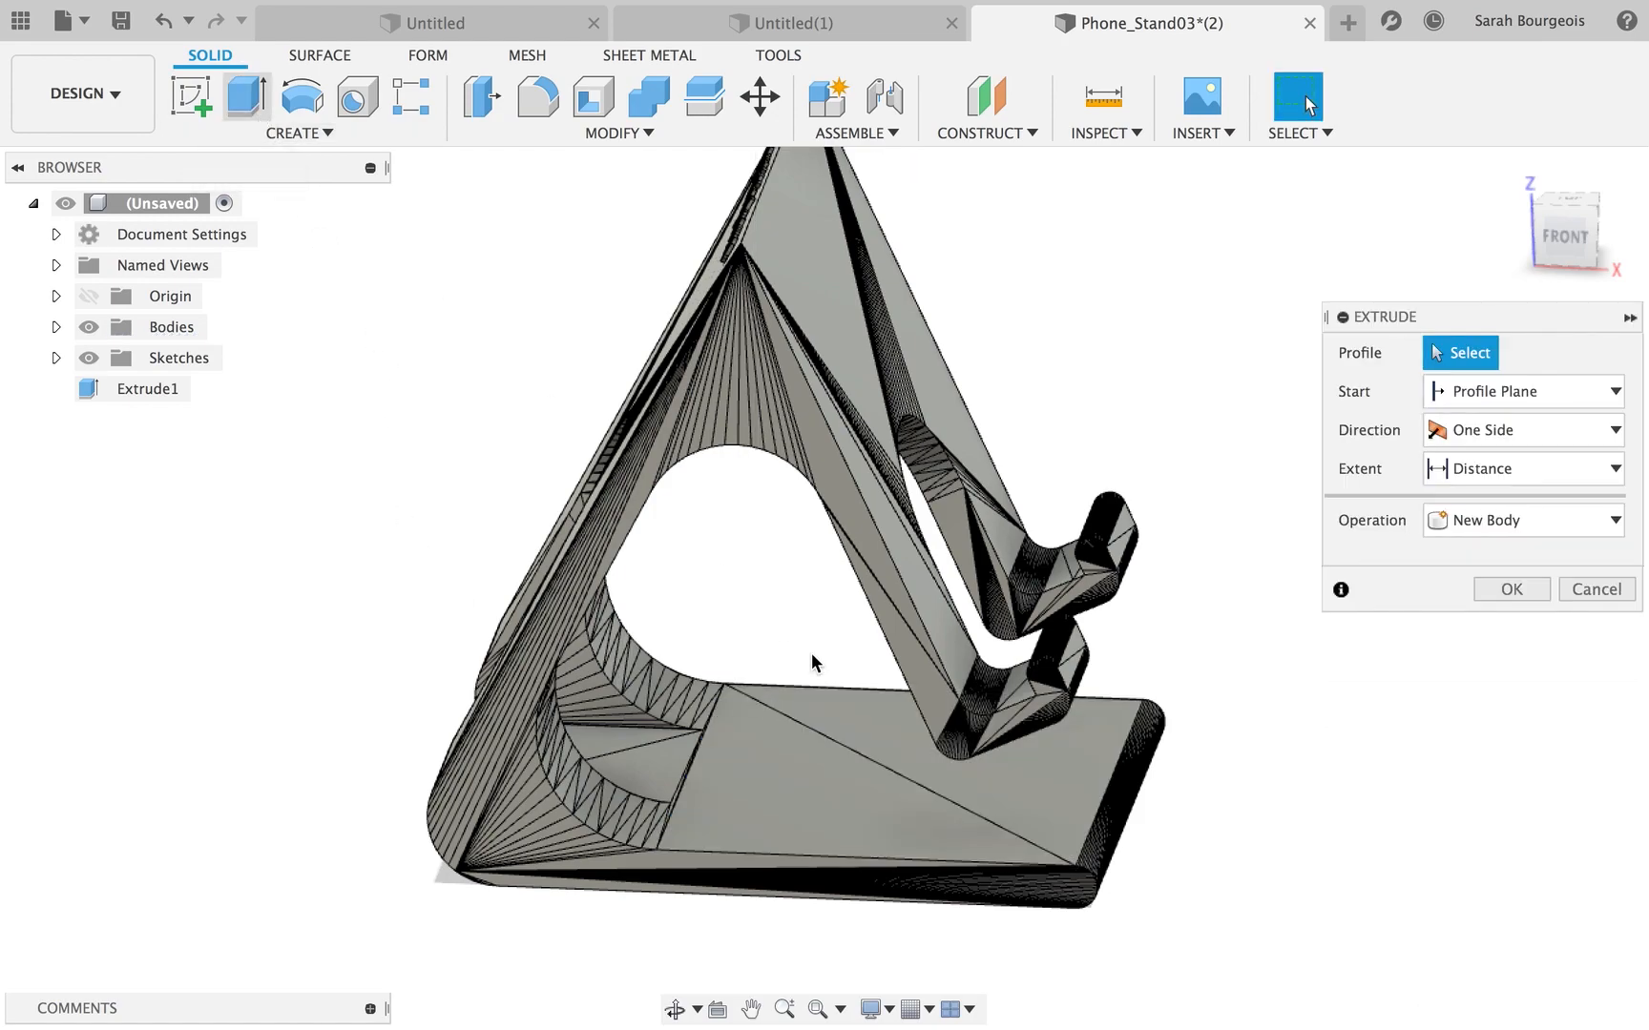
pyautogui.click(823, 783)
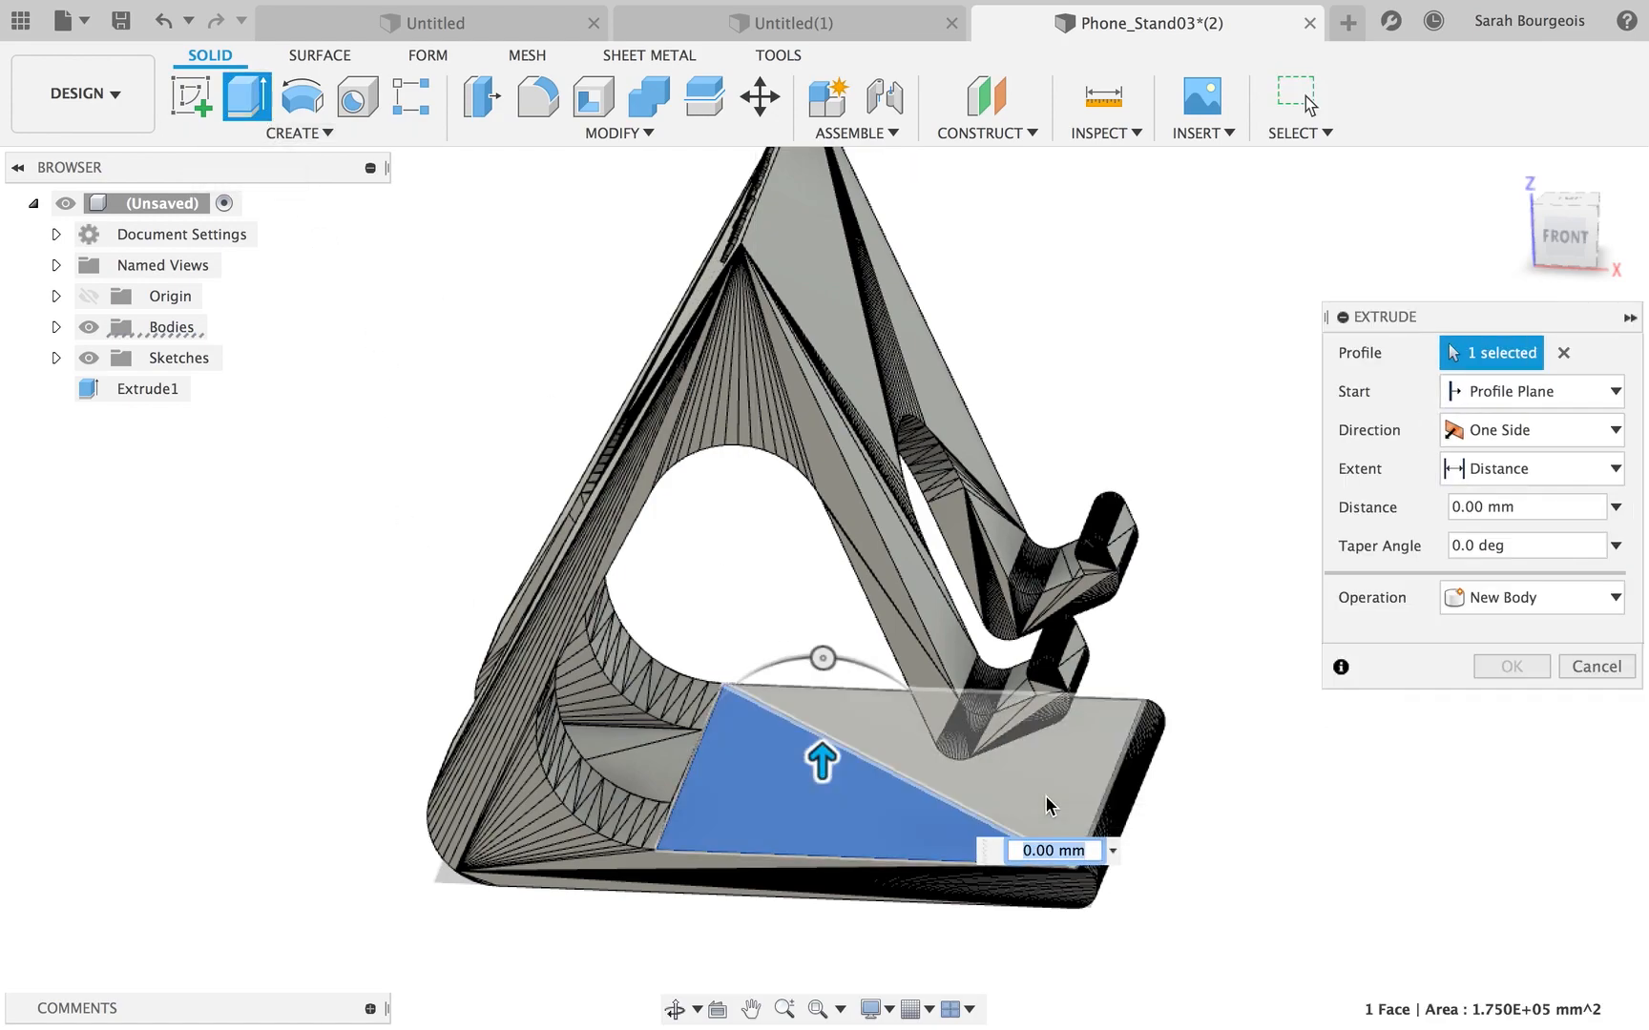
pyautogui.write('4')
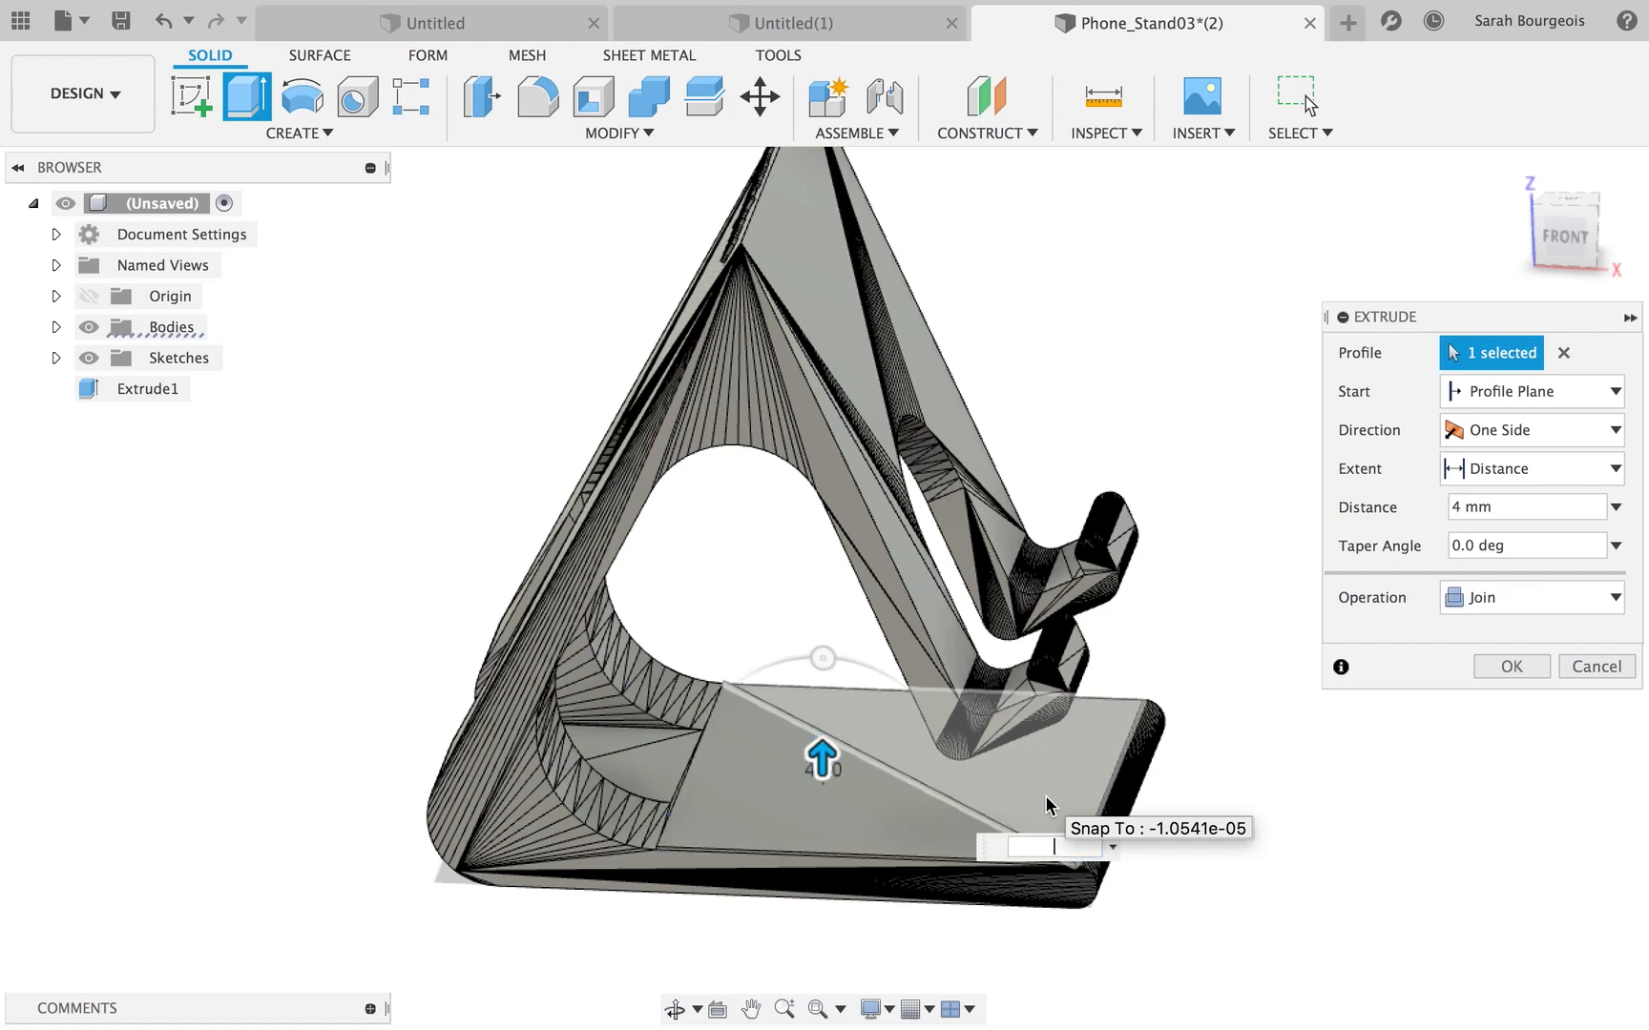
pyautogui.press('Return')
pyautogui.click(1049, 800)
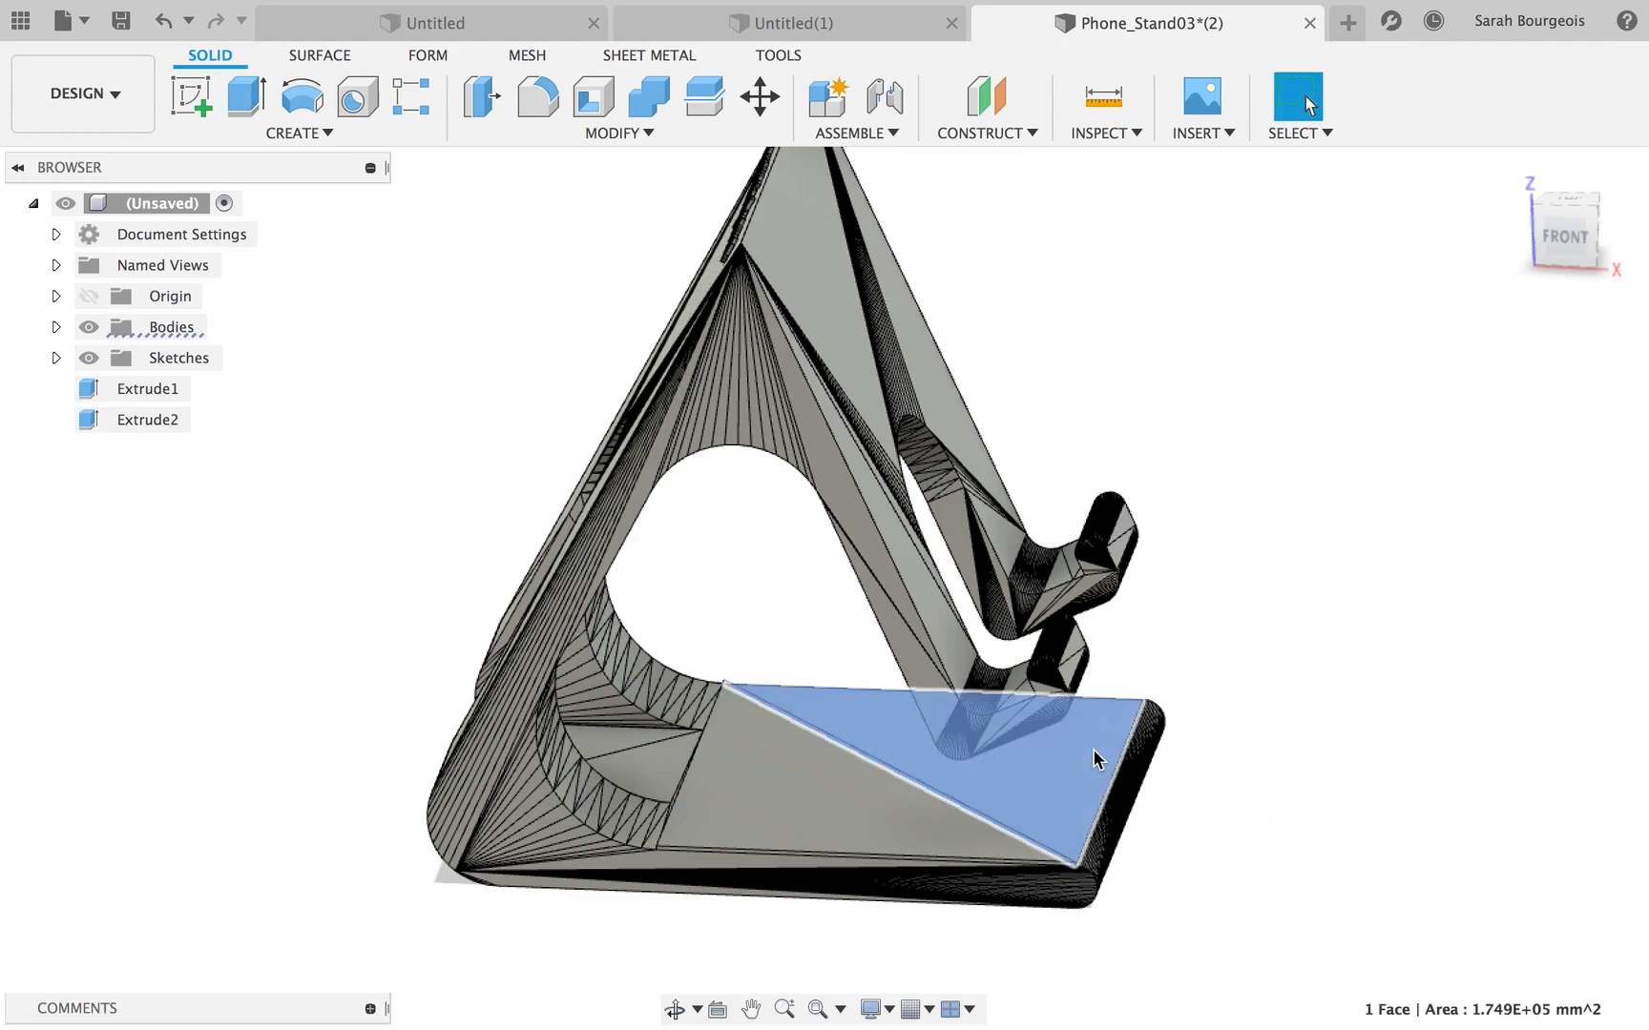
pyautogui.click(239, 108)
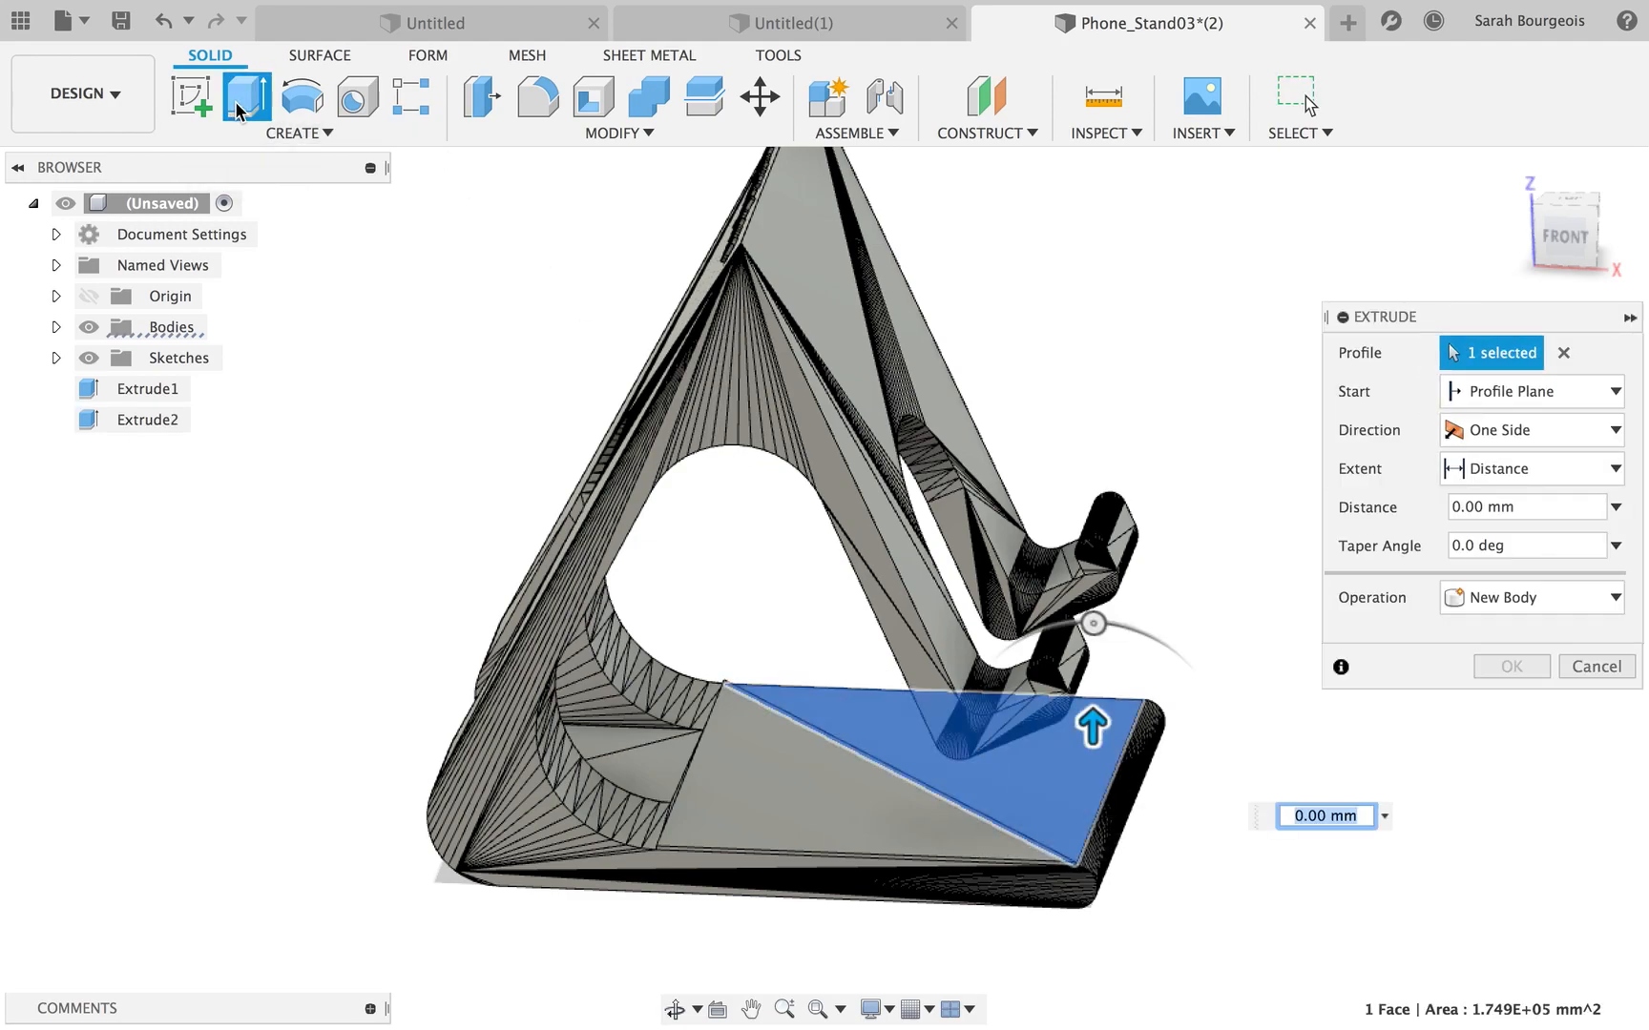
pyautogui.write('5')
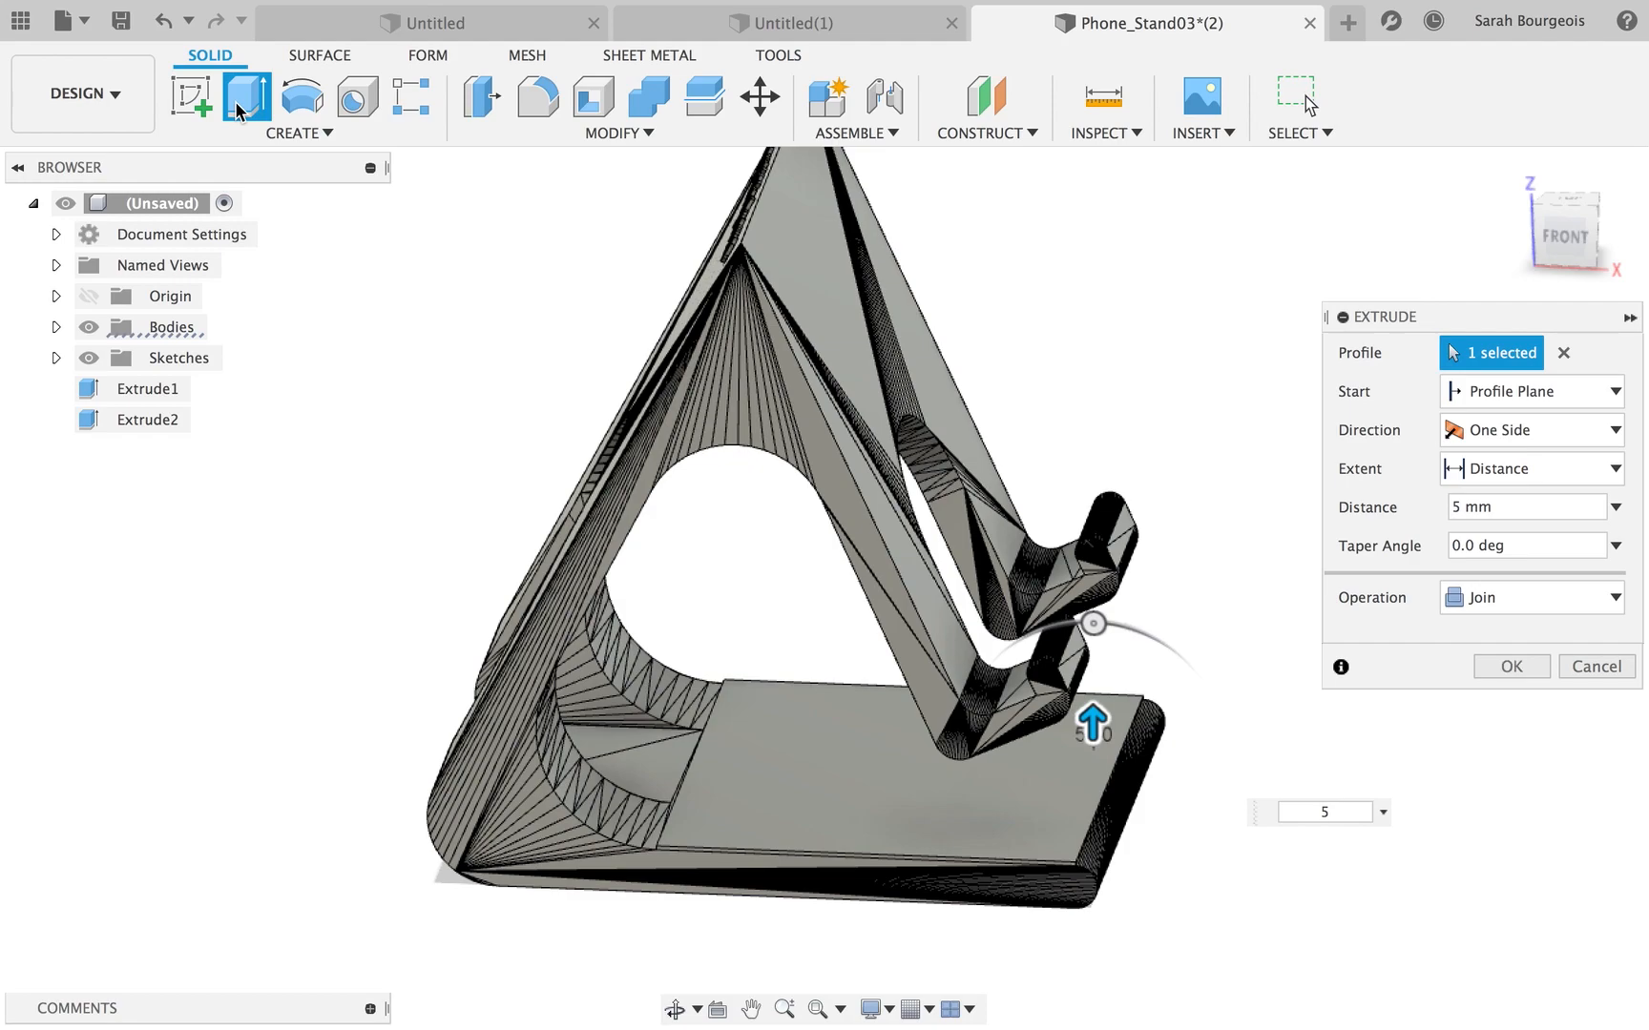
pyautogui.press('Return')
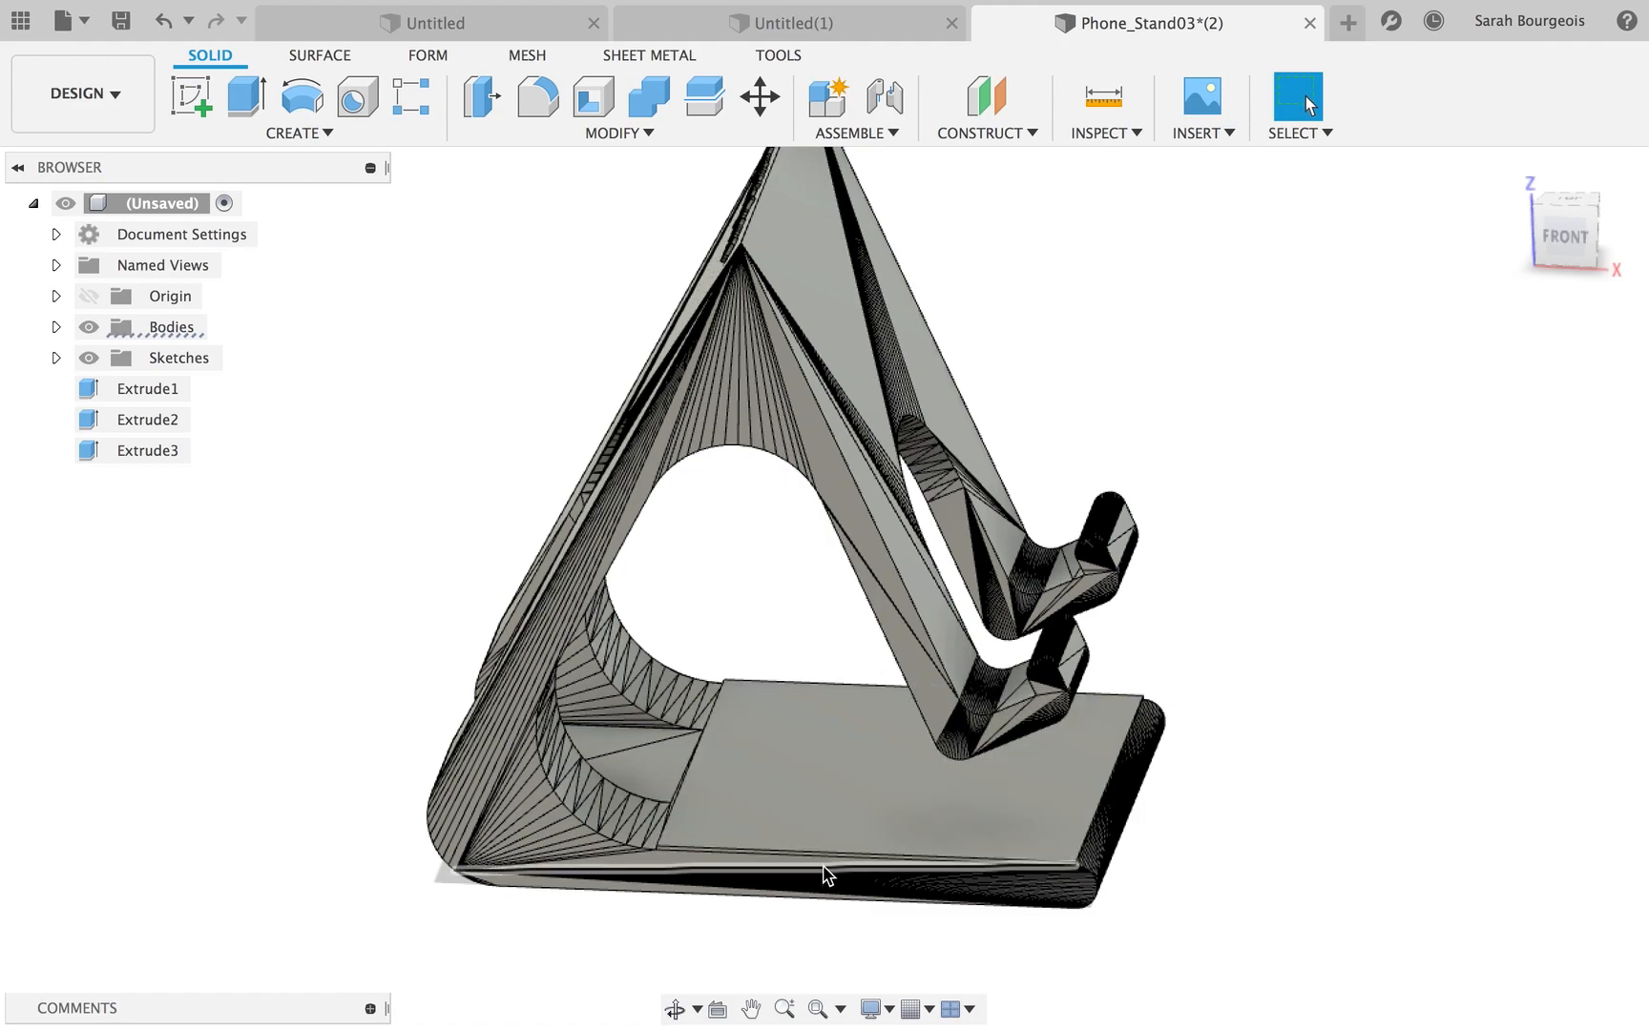
# Start a sketch on the raised rectangular top face of the base.
pyautogui.click(193, 98)
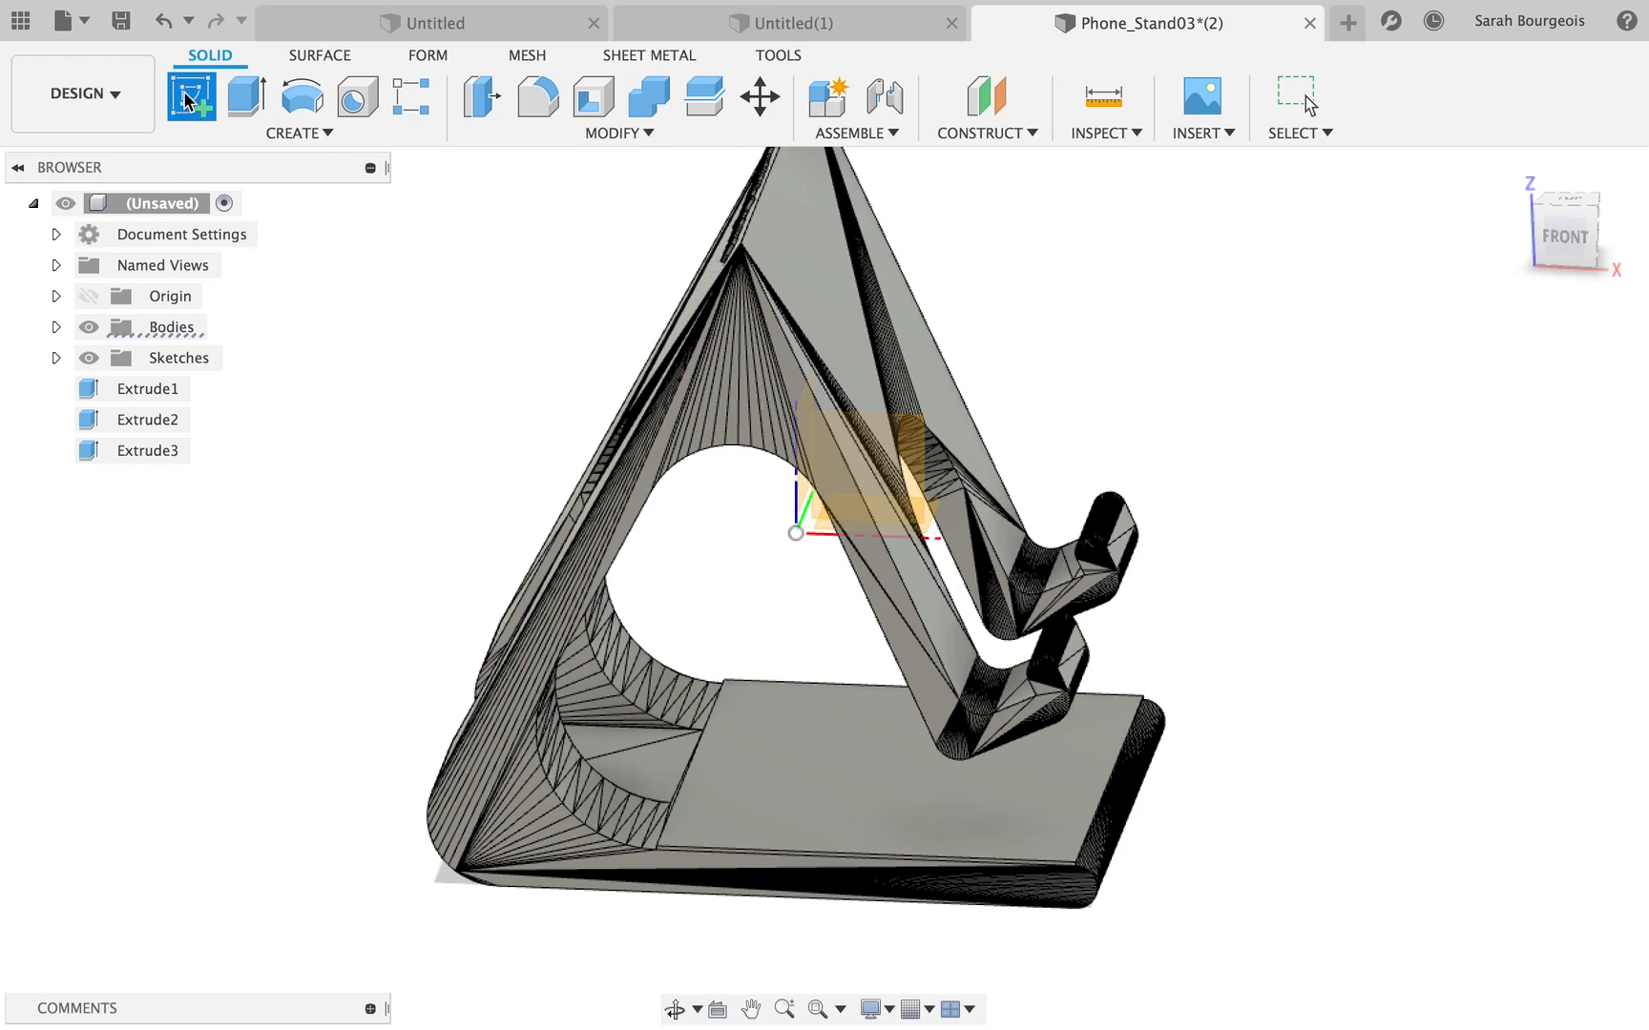
pyautogui.click(1298, 97)
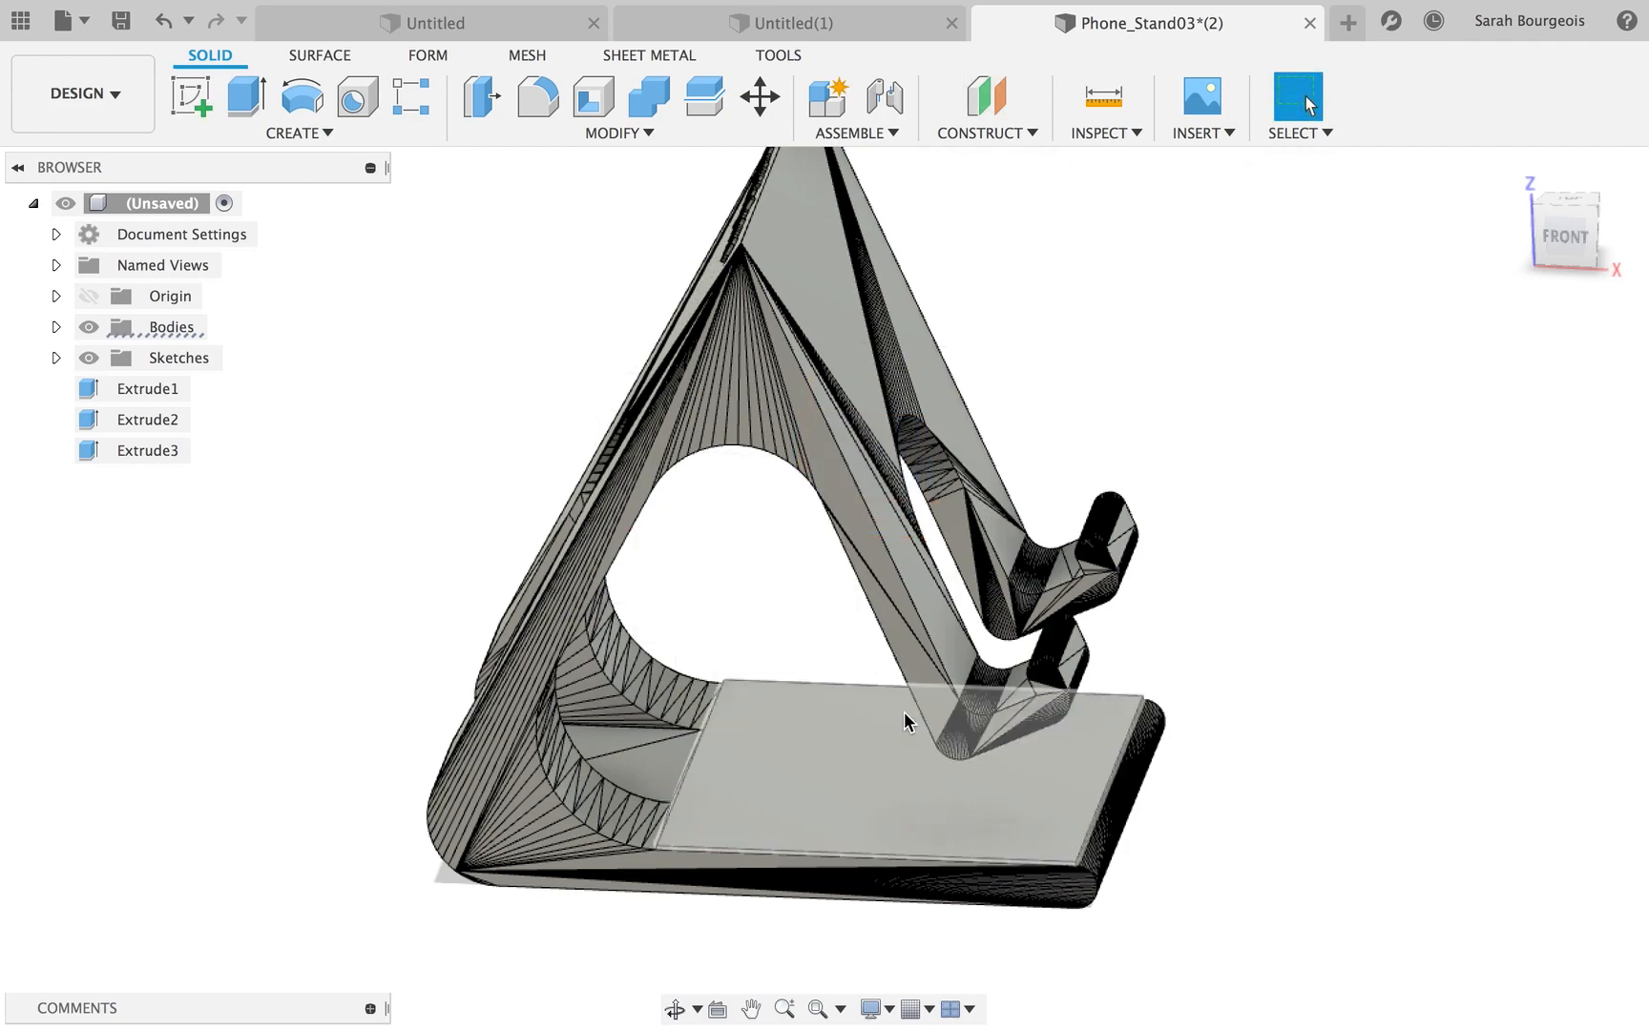
pyautogui.click(853, 759)
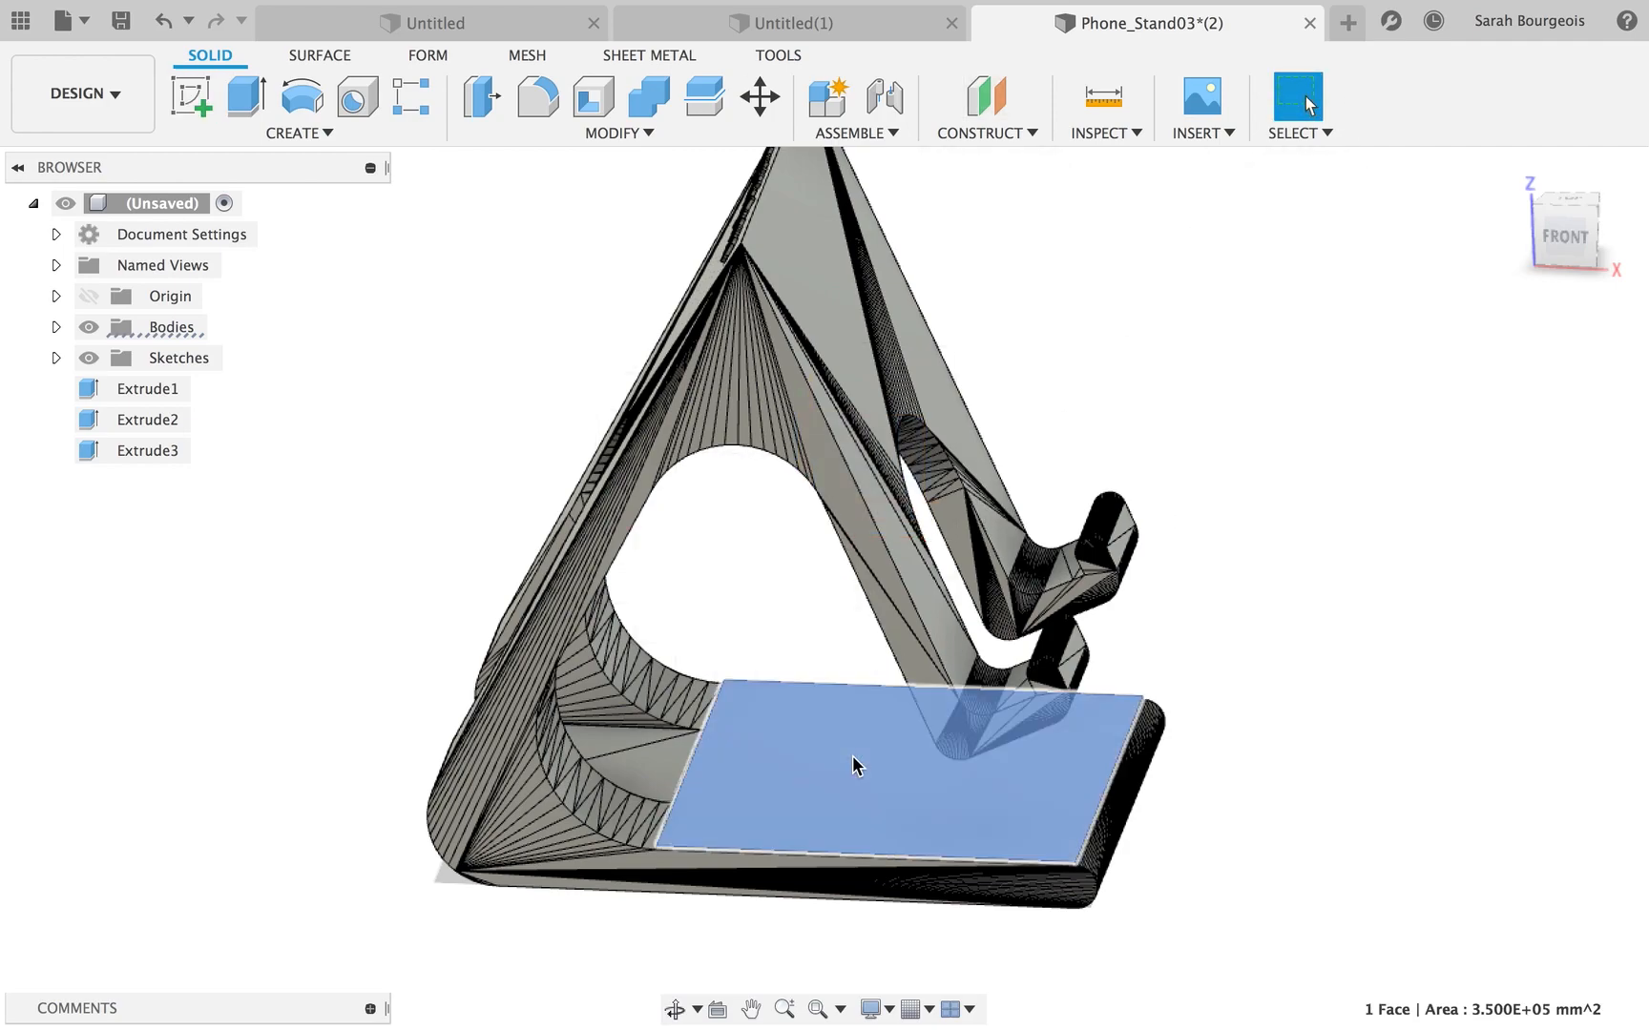
pyautogui.click(300, 134)
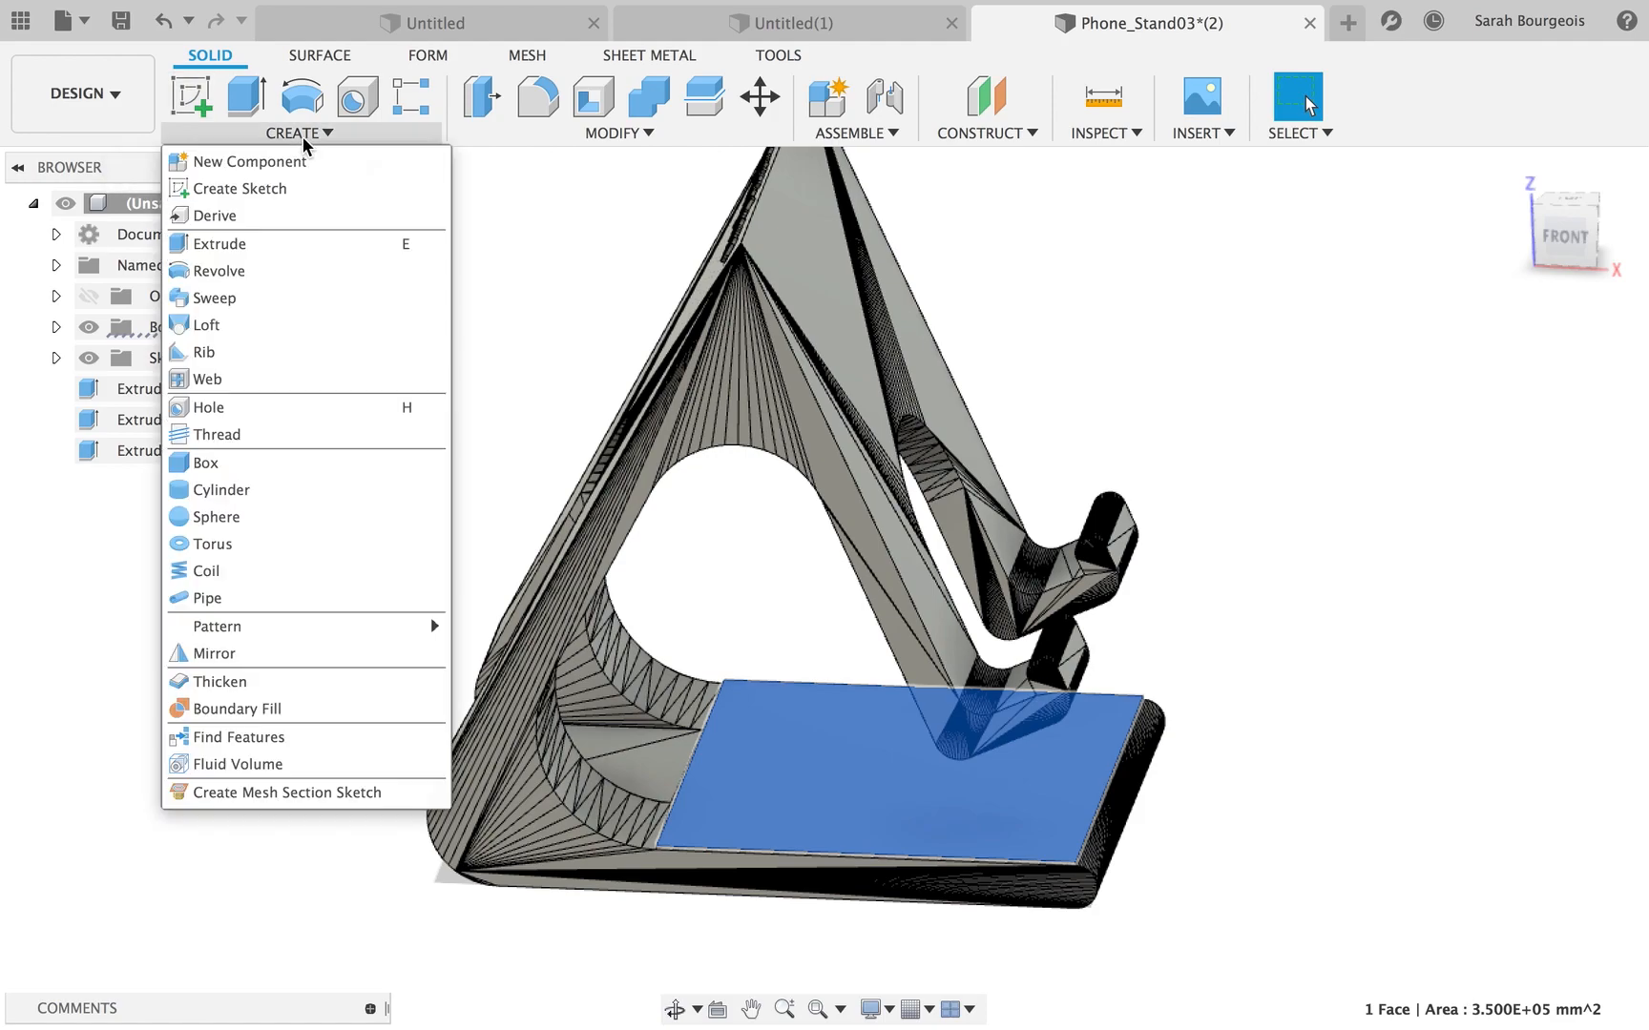
pyautogui.click(191, 105)
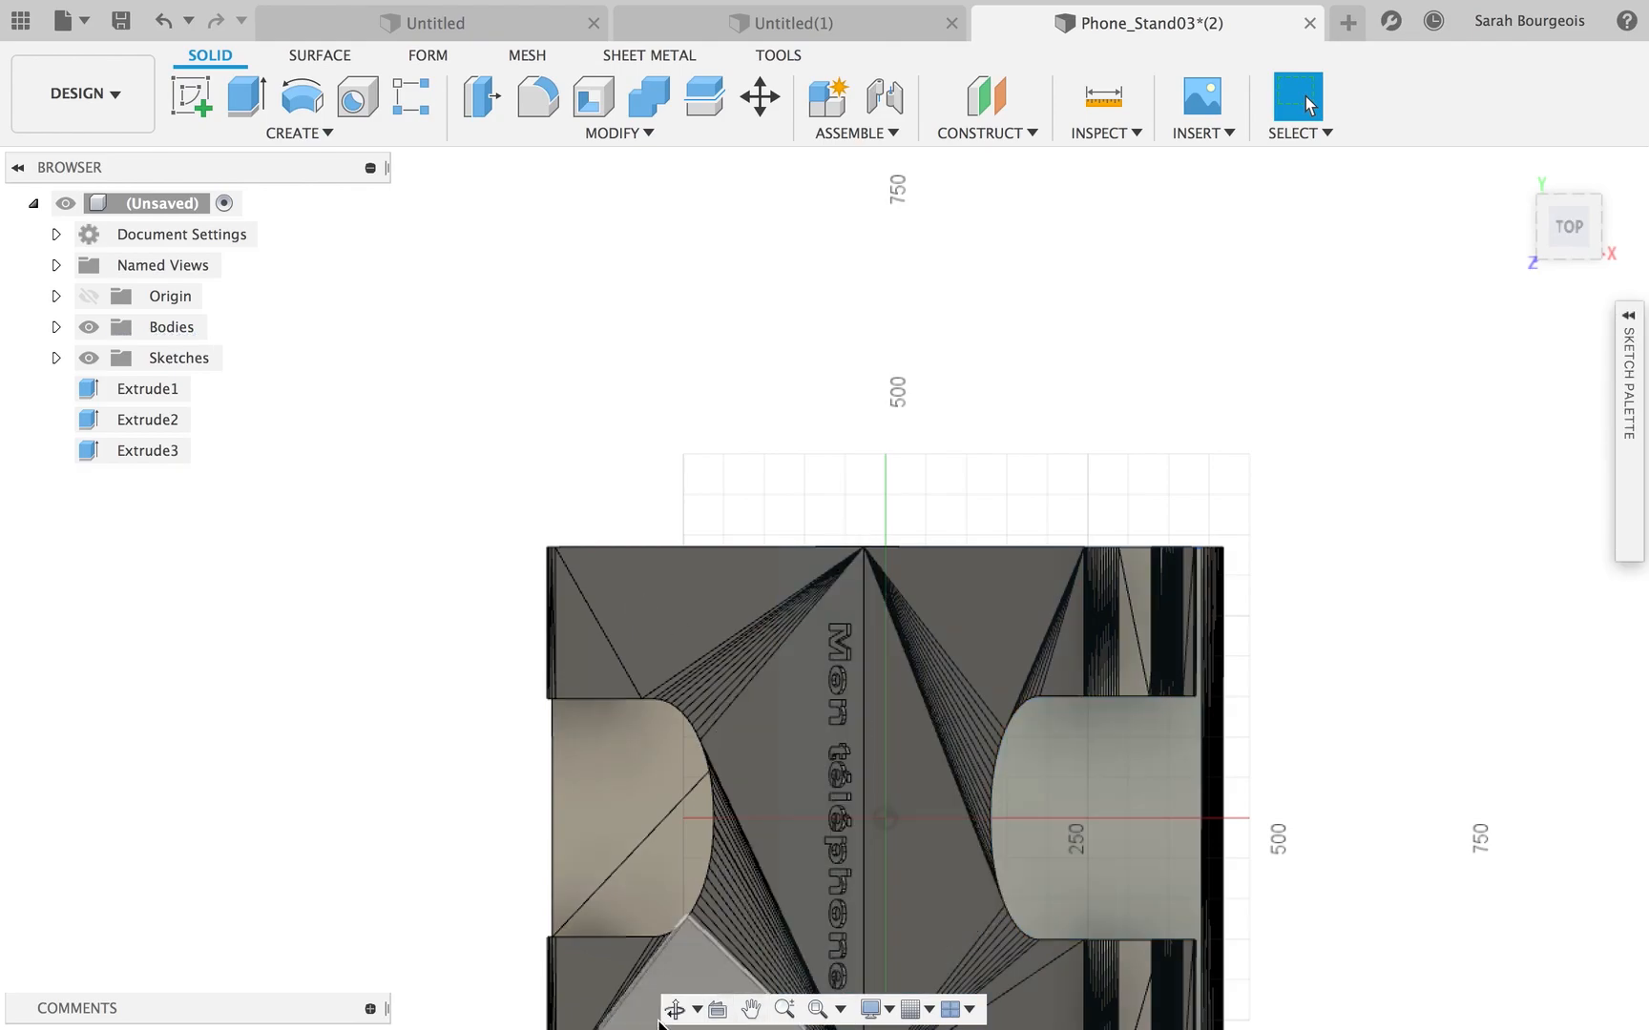
pyautogui.click(673, 1009)
pyautogui.moveTo(744, 954)
pyautogui.mouseDown()
pyautogui.moveTo(769, 721)
pyautogui.moveTo(503, 520)
pyautogui.mouseUp()
# Sketch a rectangle about 122 mm wide across the full width of the stand on the base's raised top face.
pyautogui.click(256, 90)
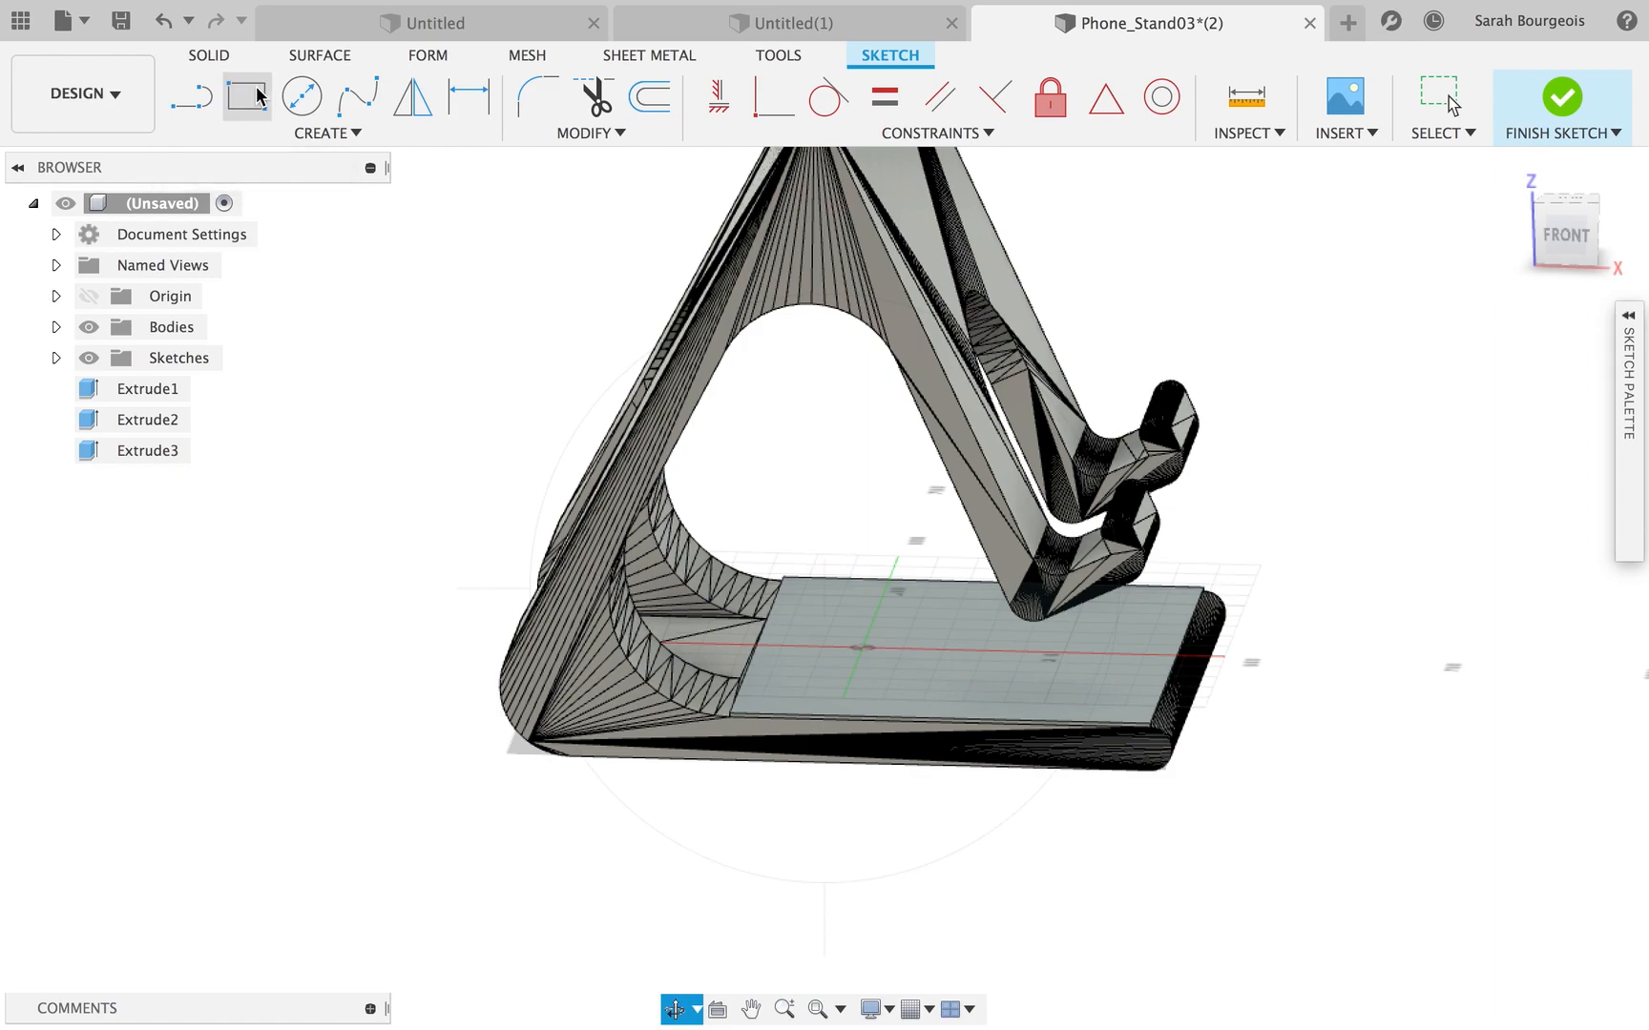
pyautogui.click(913, 582)
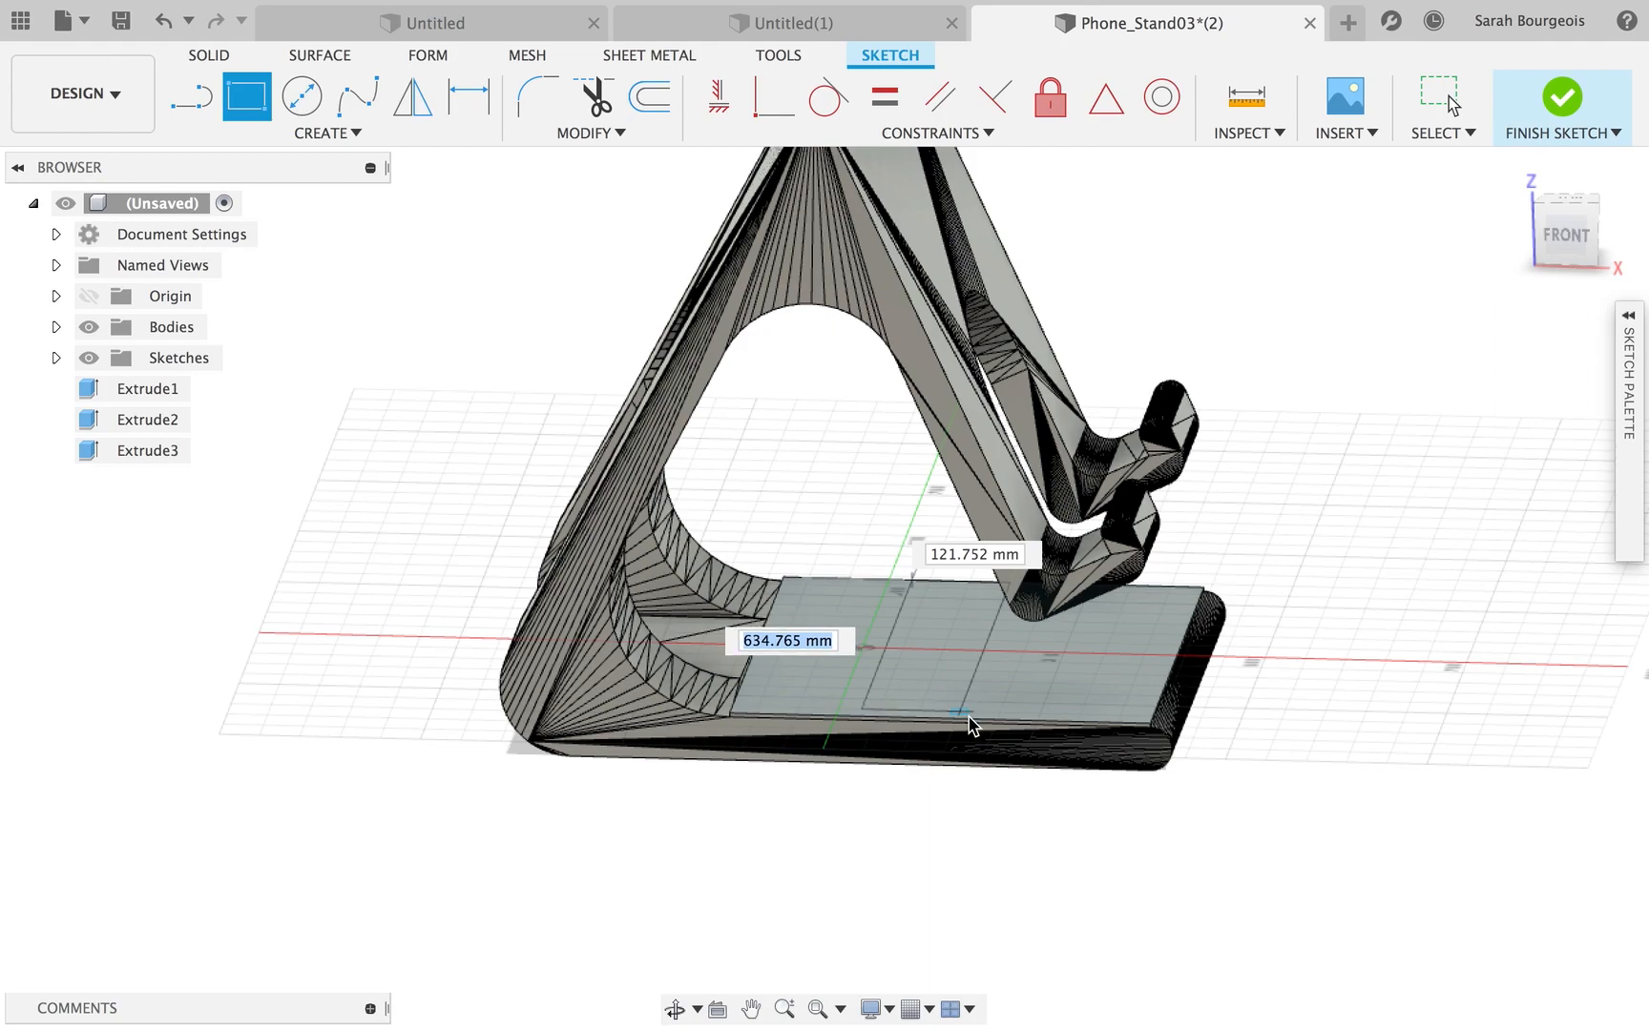
pyautogui.press('Tab')
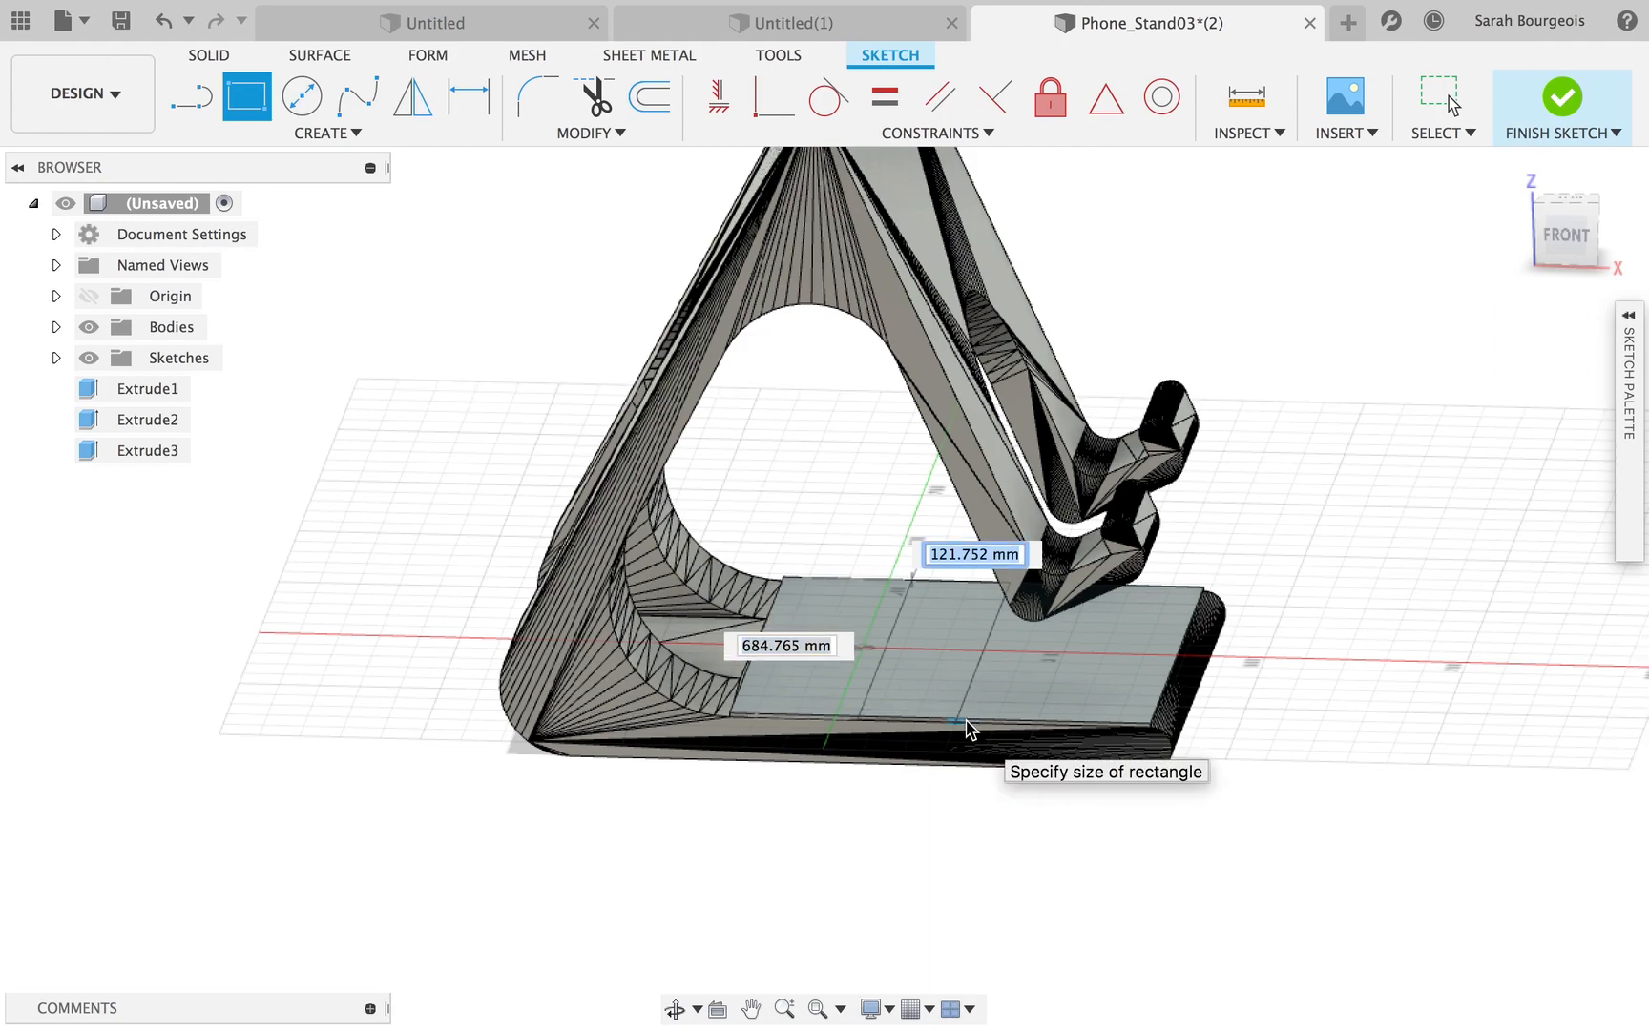
pyautogui.press('Return')
pyautogui.press('Escape')
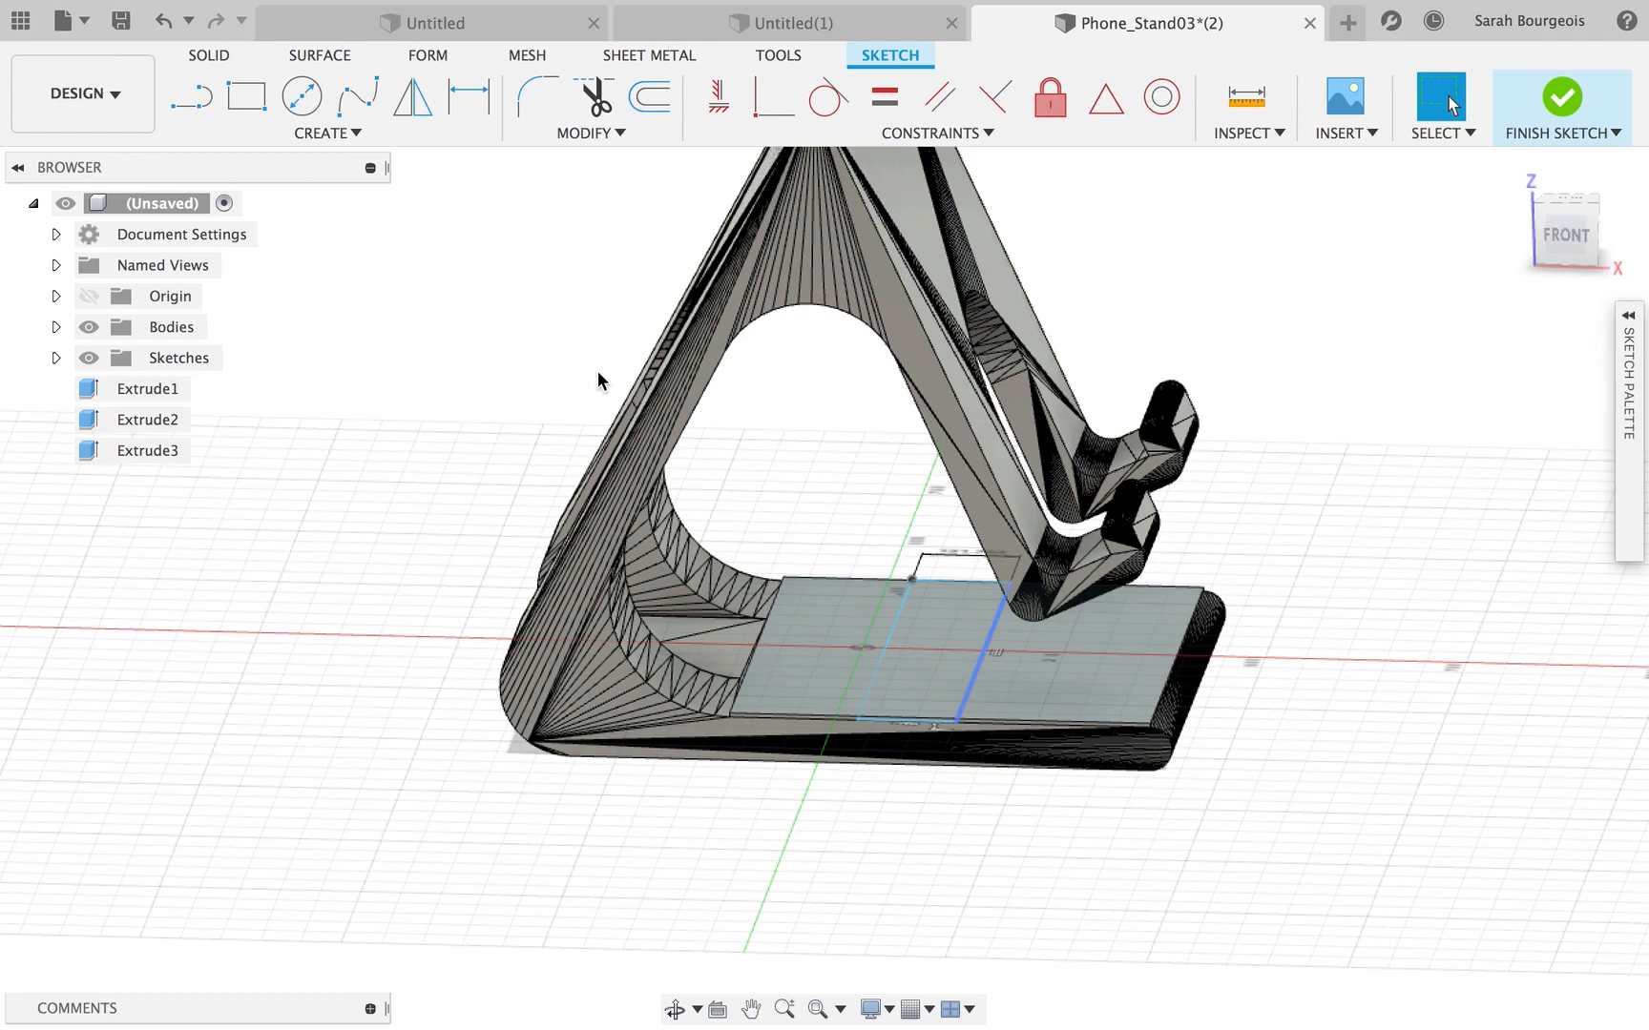
# Extrude the rectangle -50 mm as a cut to make a channel across the base.
pyautogui.click(209, 55)
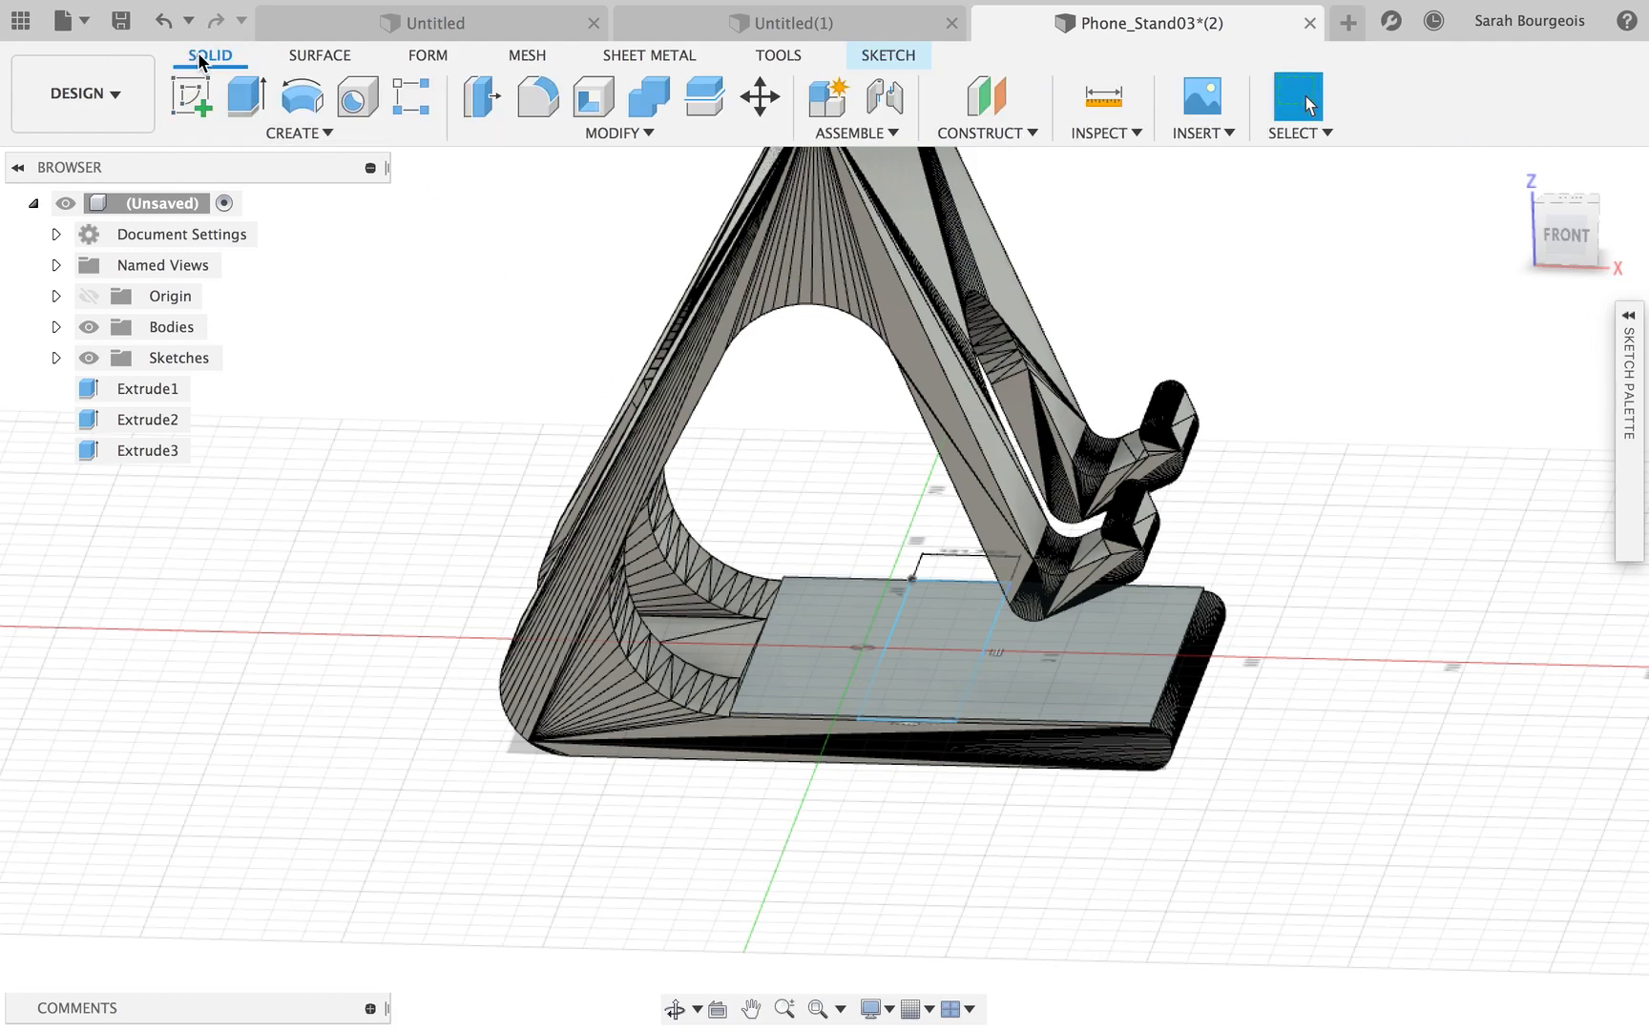
pyautogui.click(243, 97)
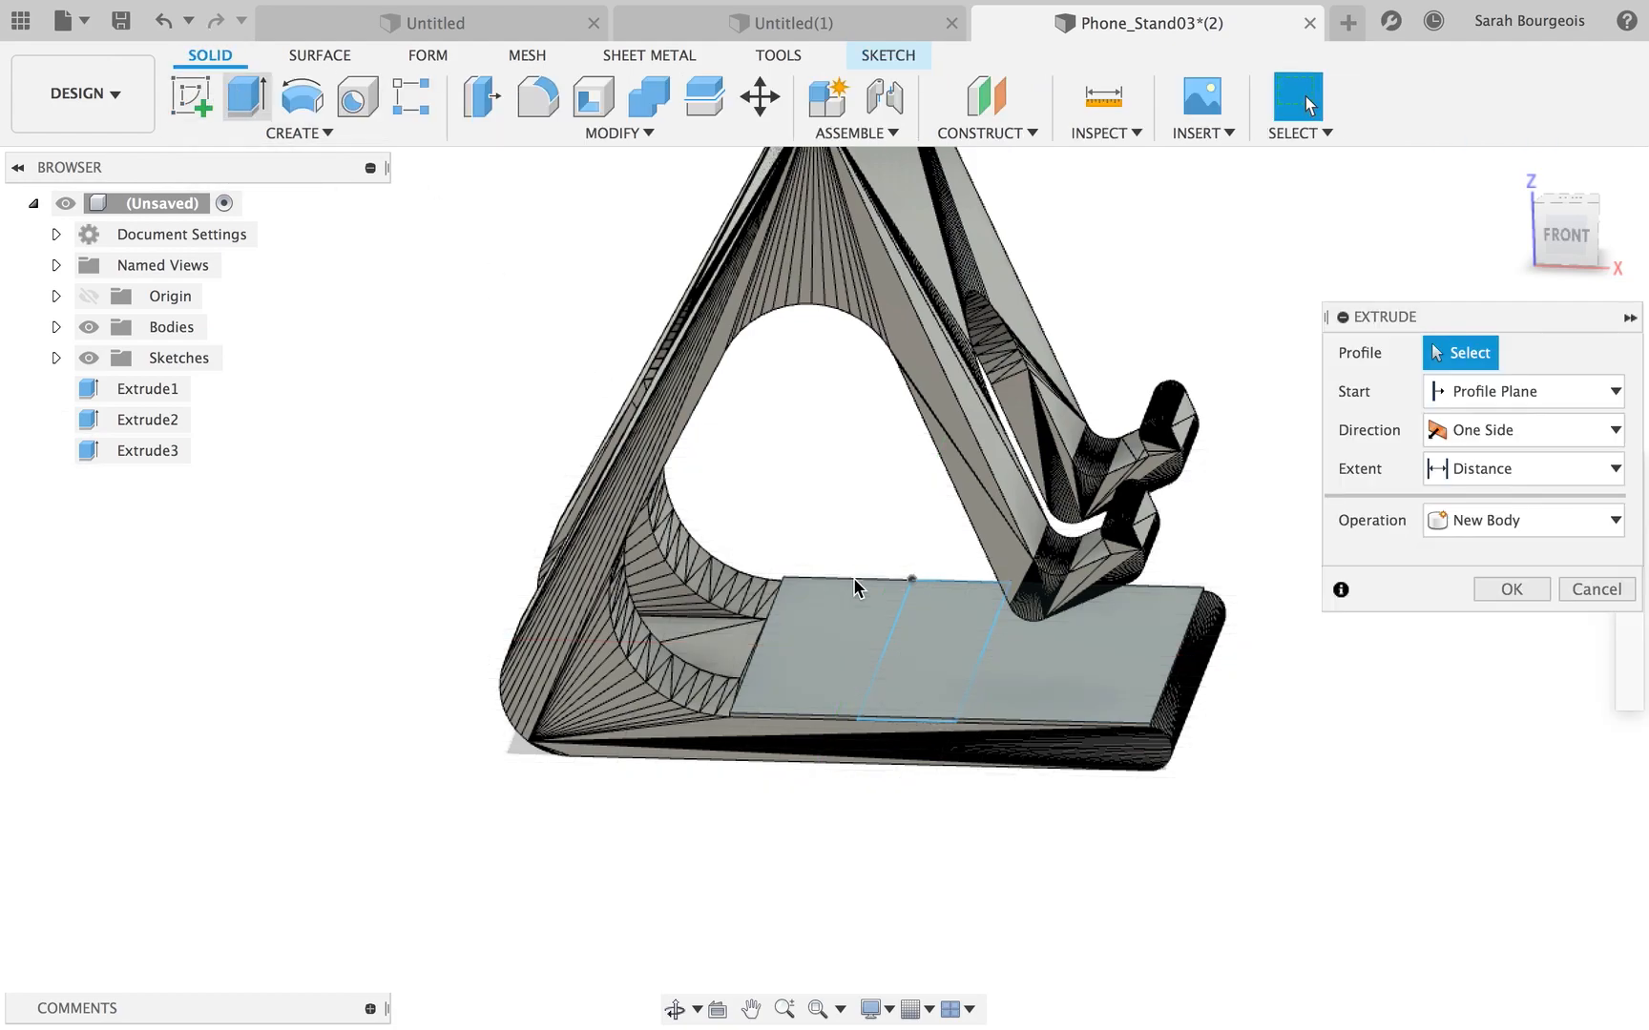
pyautogui.click(944, 677)
pyautogui.moveTo(935, 678); pyautogui.dragTo(935, 686)
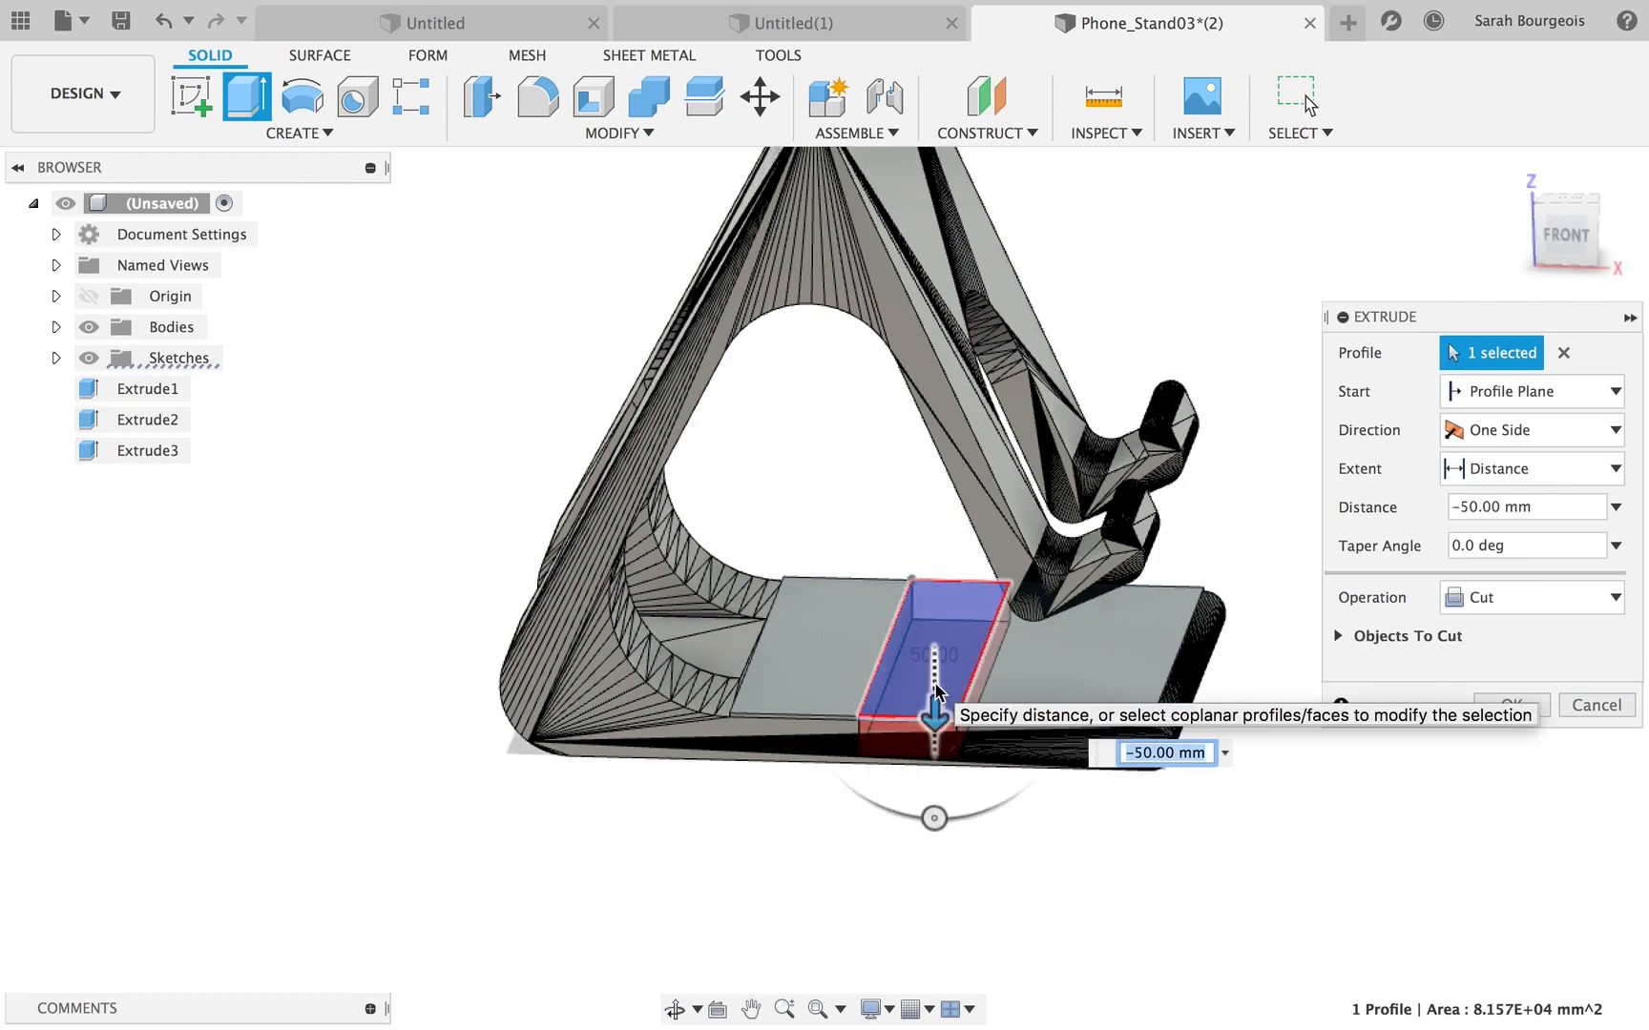
pyautogui.press('Return')
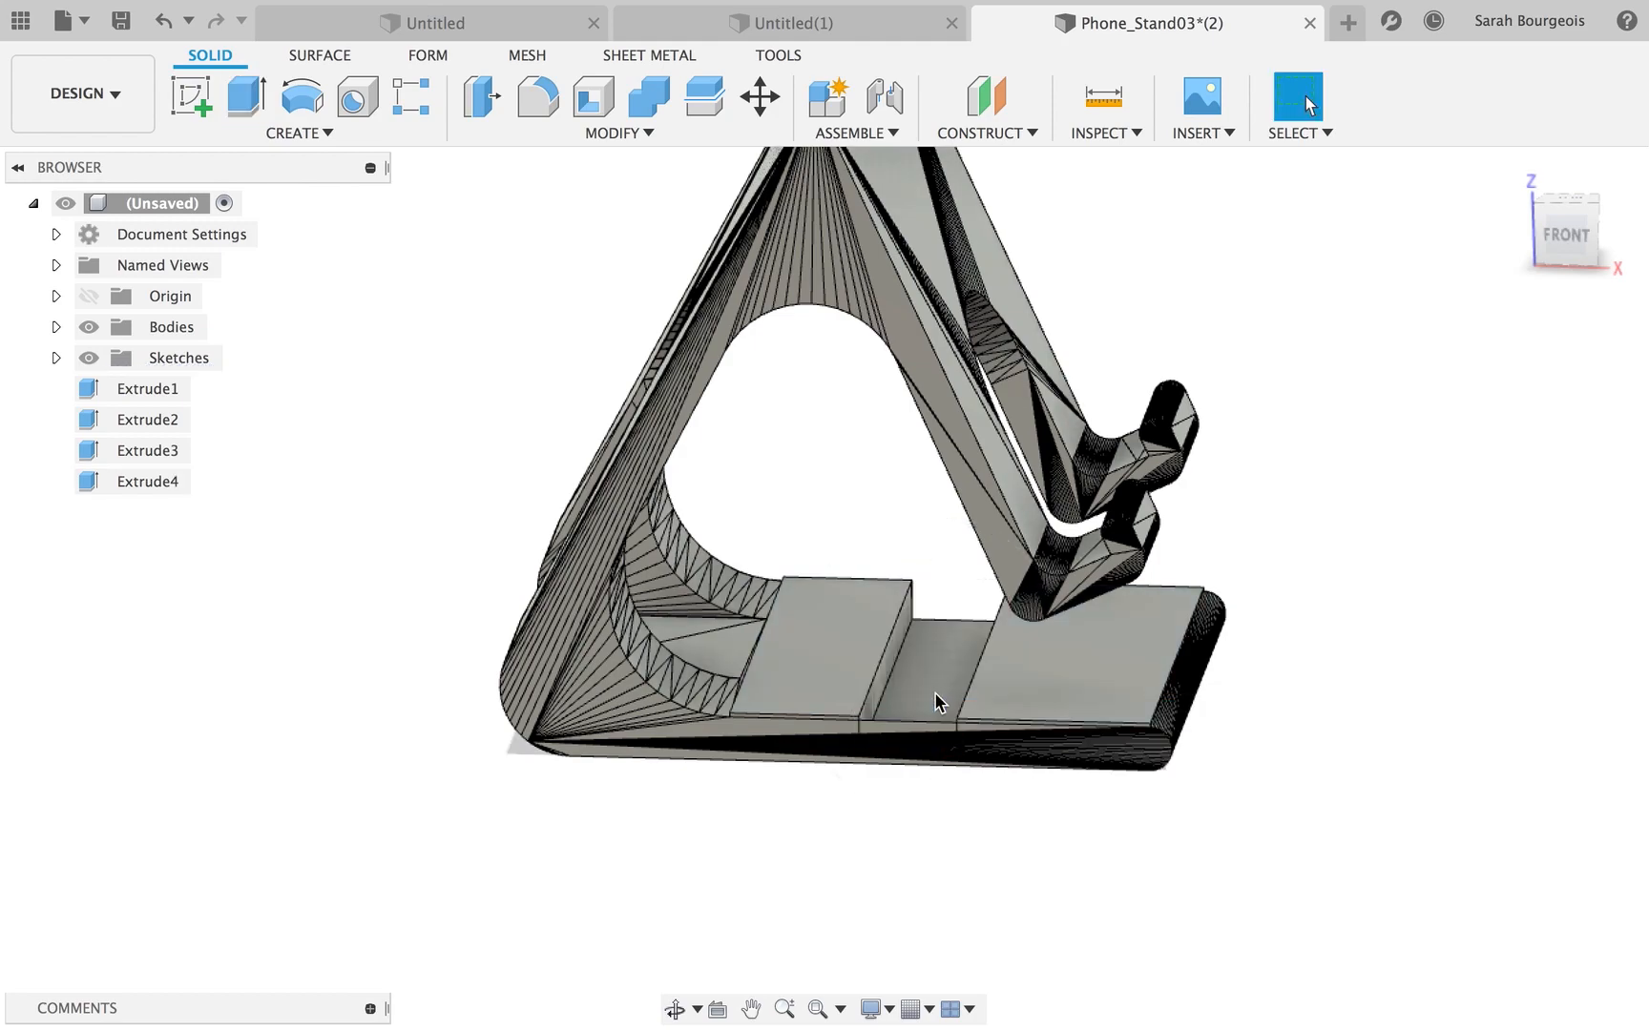
pyautogui.moveTo(683, 1007)
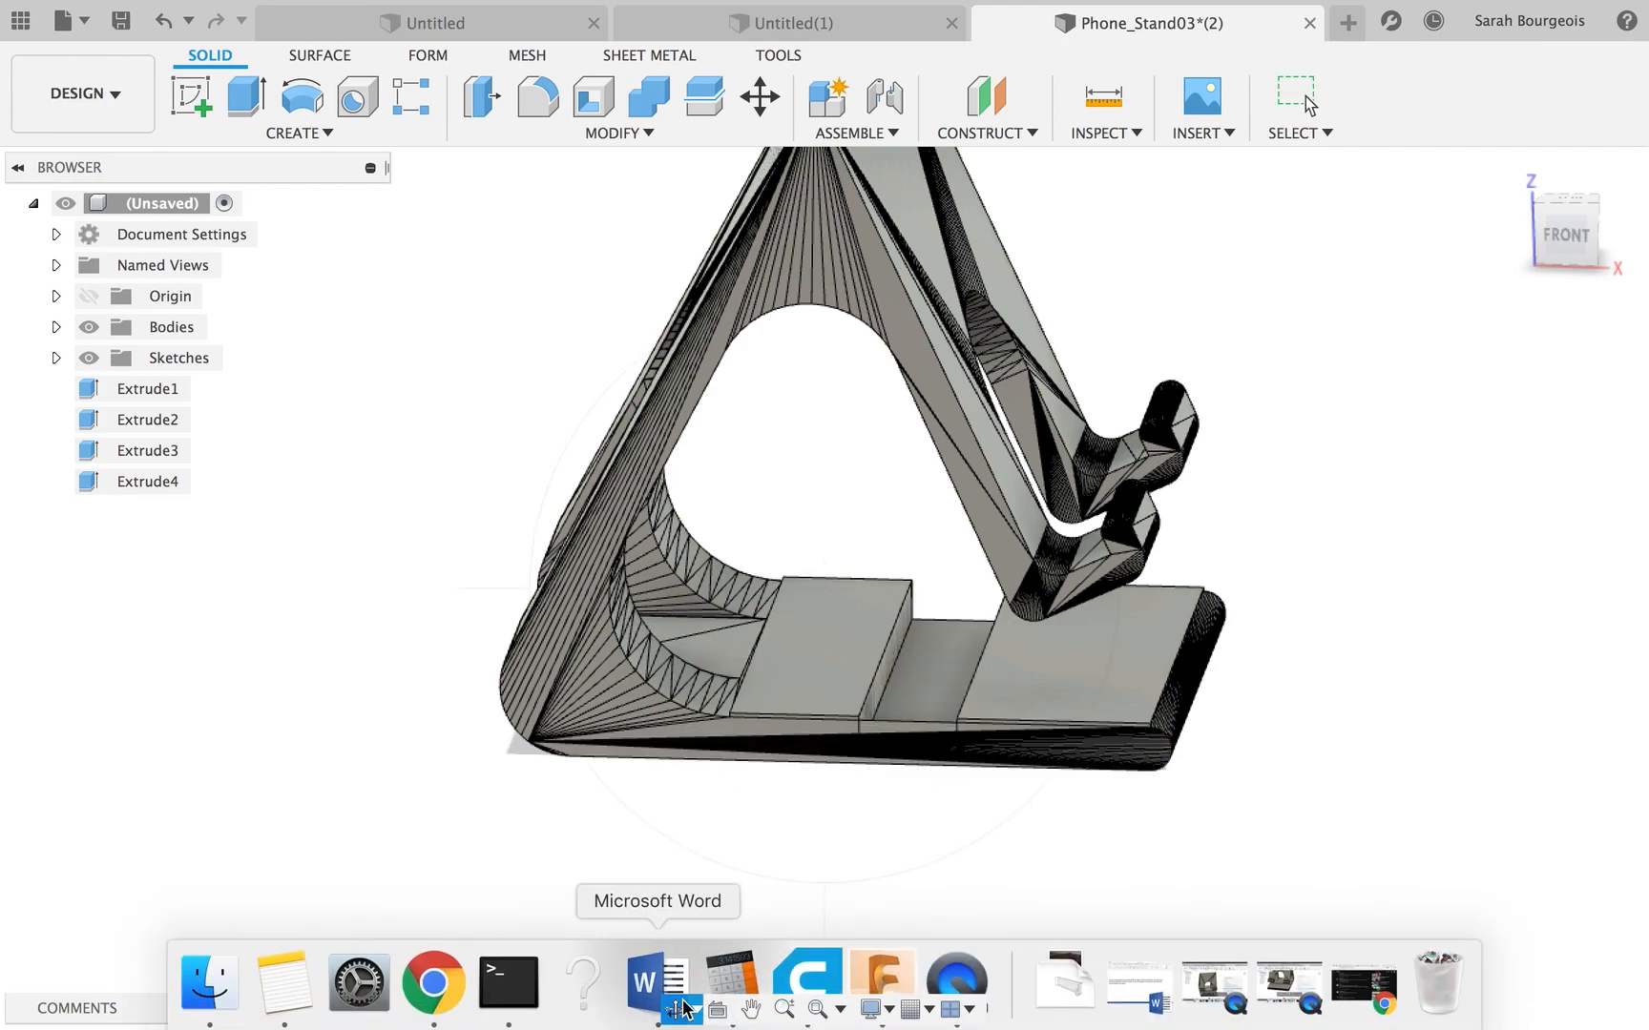
pyautogui.moveTo(840, 725); pyautogui.dragTo(475, 727)
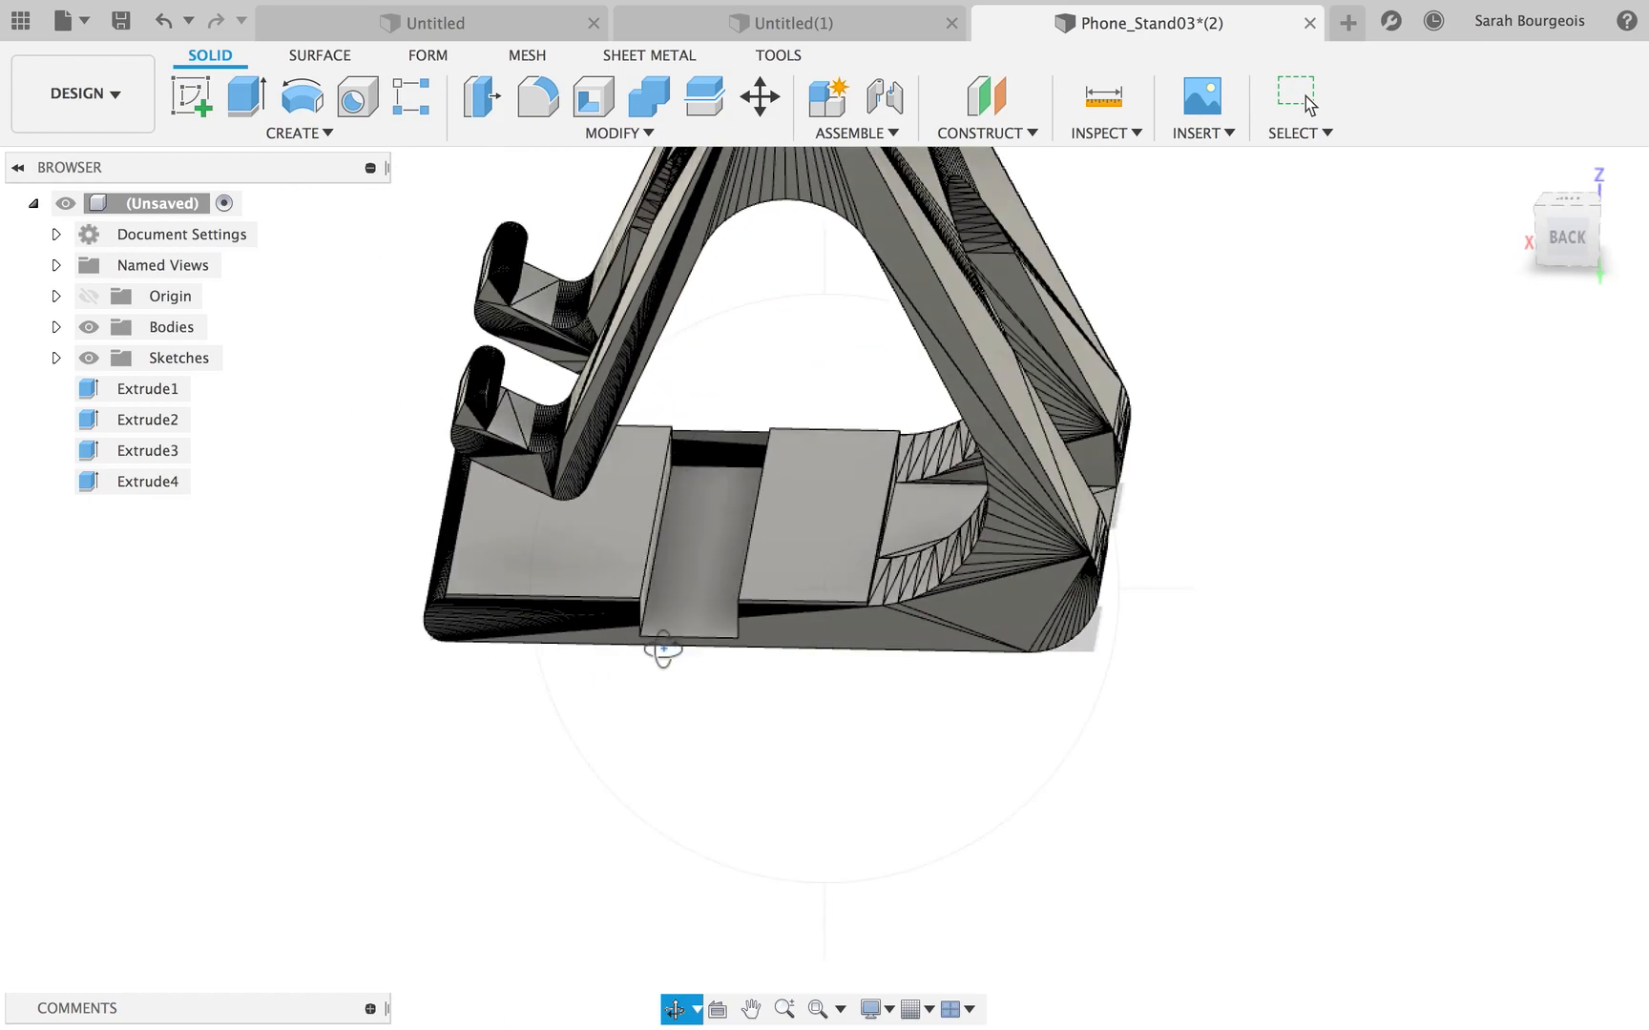
# Start a sketch on the floor face of the channel cut across the base.
pyautogui.click(191, 95)
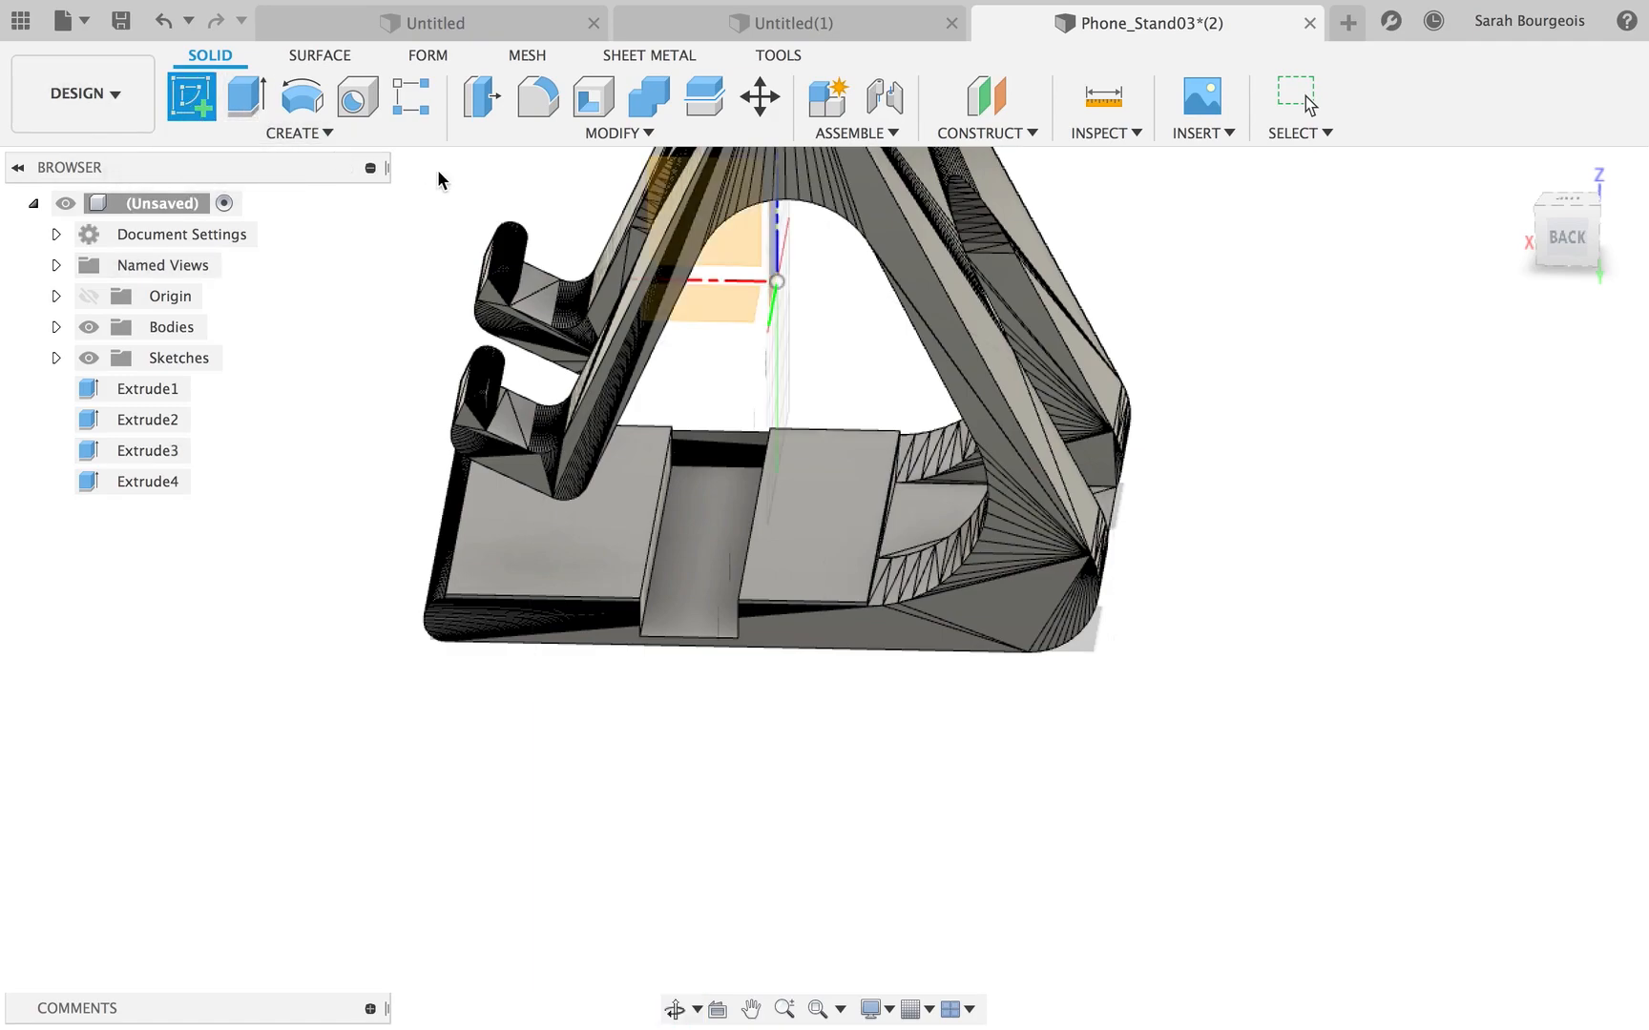
pyautogui.click(1297, 96)
pyautogui.click(697, 614)
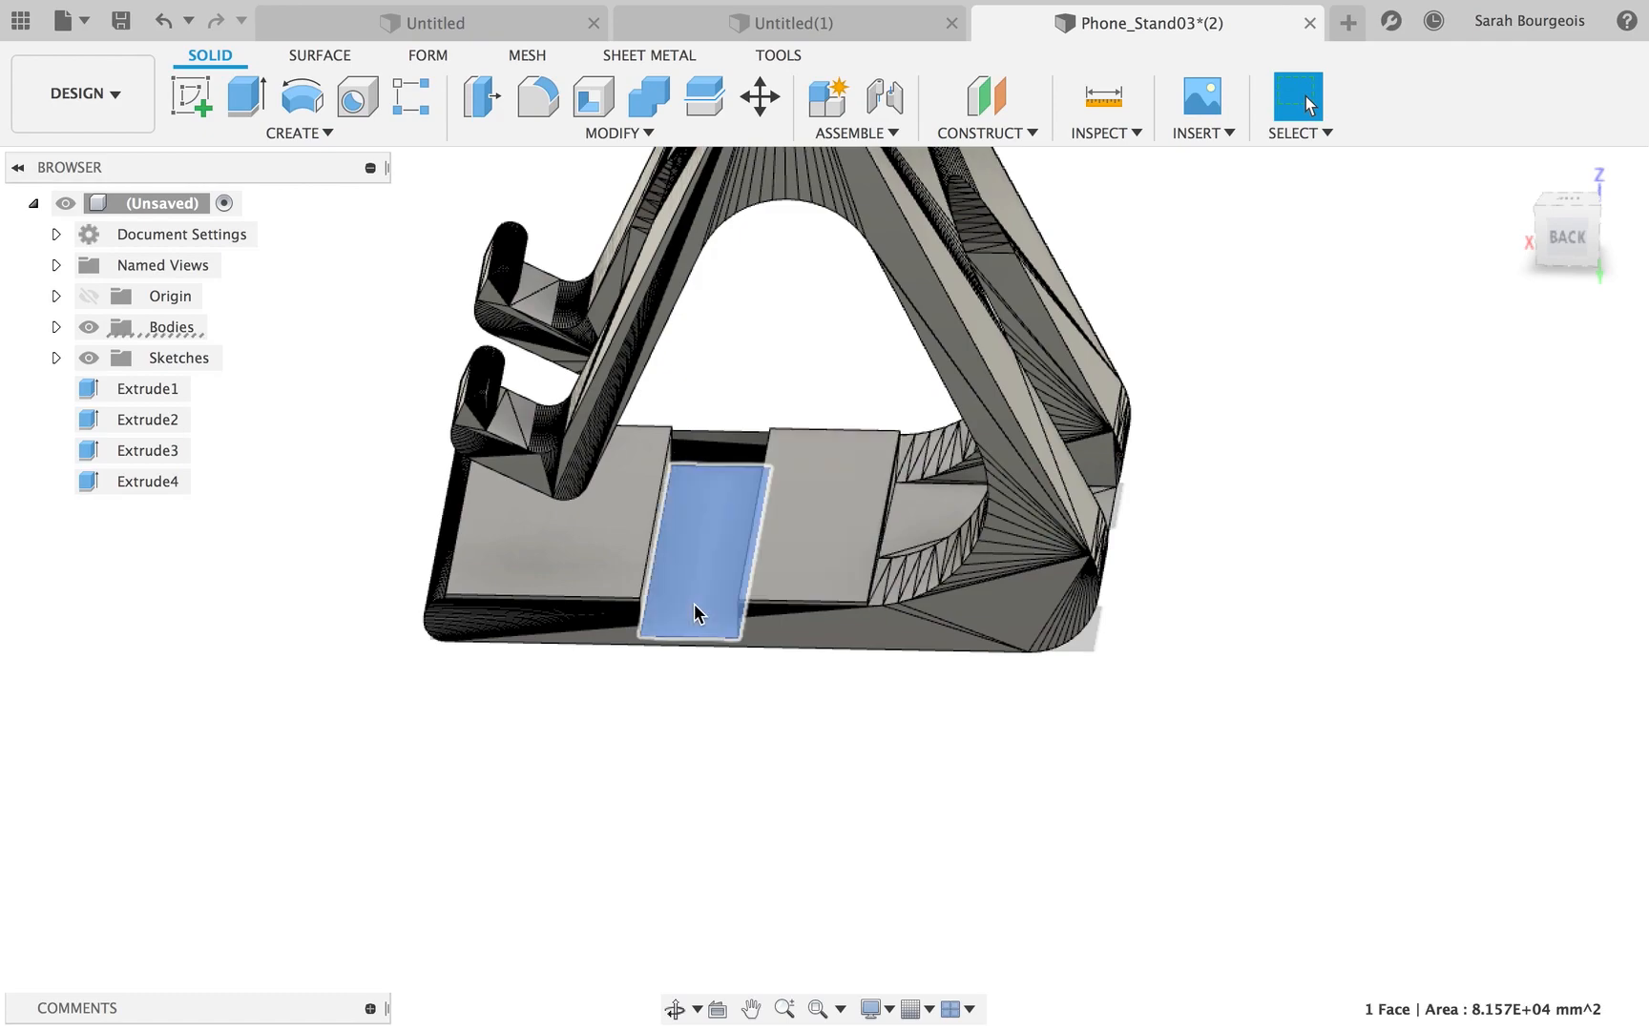
pyautogui.click(191, 96)
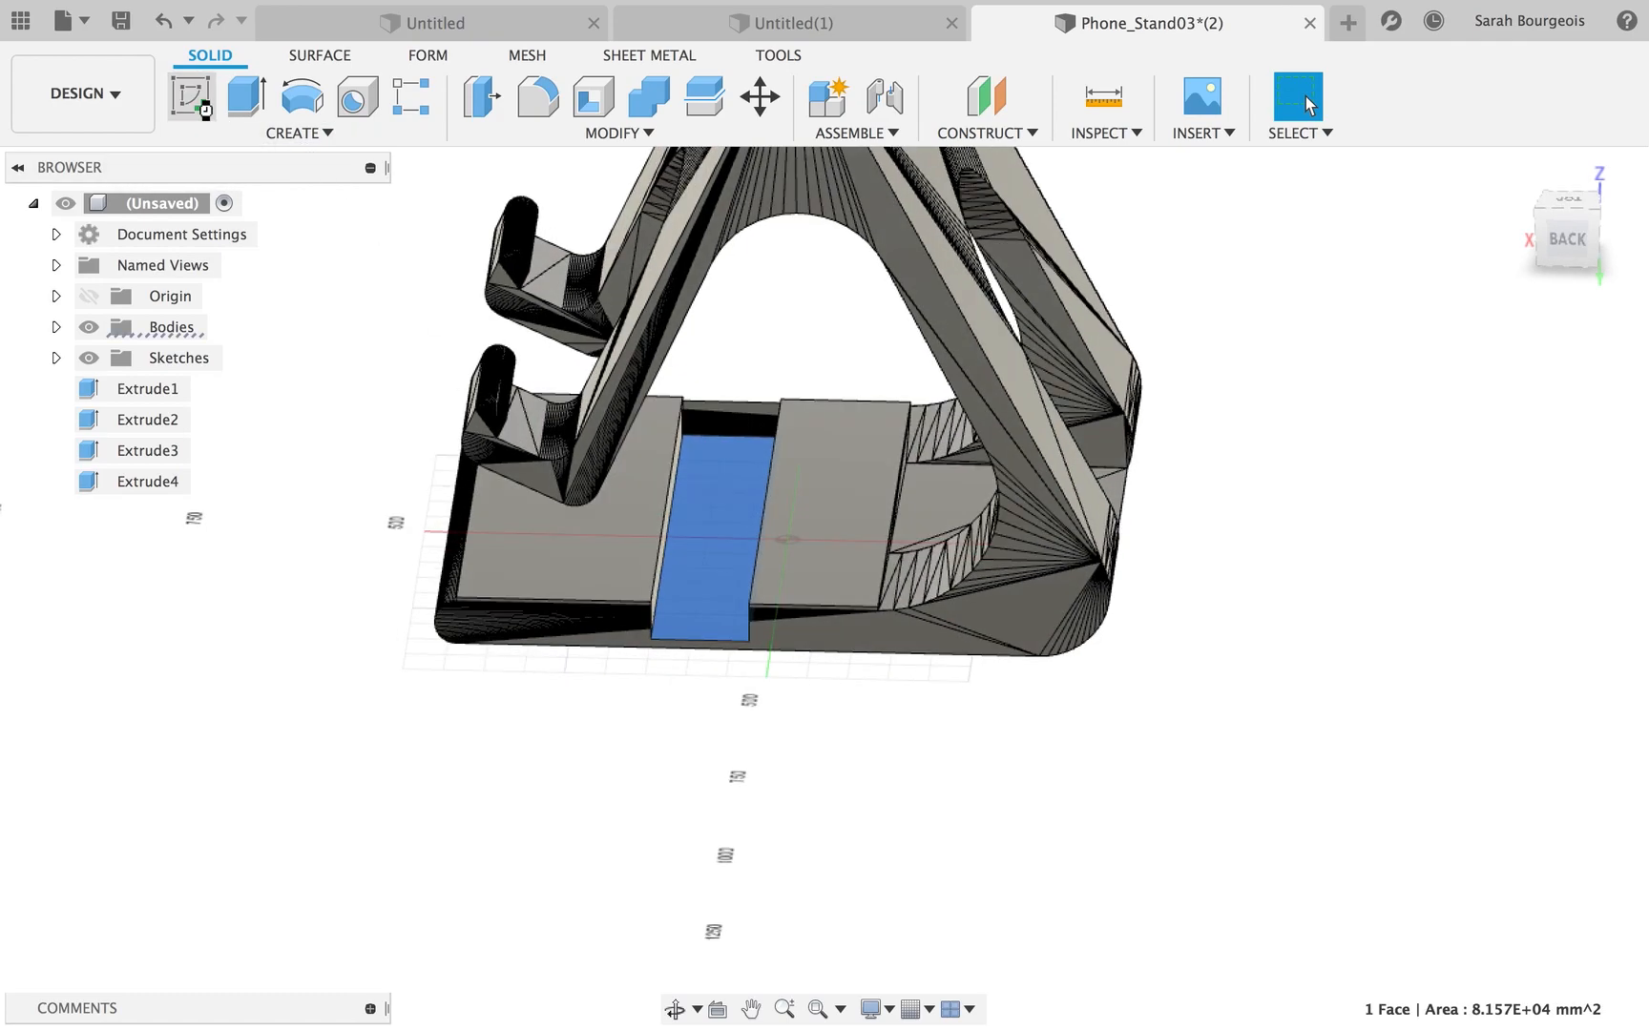
# Sketch a rectangle about 116 by 62 mm on the channel floor, spanning the channel from wall to wall near its front end.
pyautogui.click(675, 1009)
pyautogui.moveTo(679, 804); pyautogui.dragTo(679, 638)
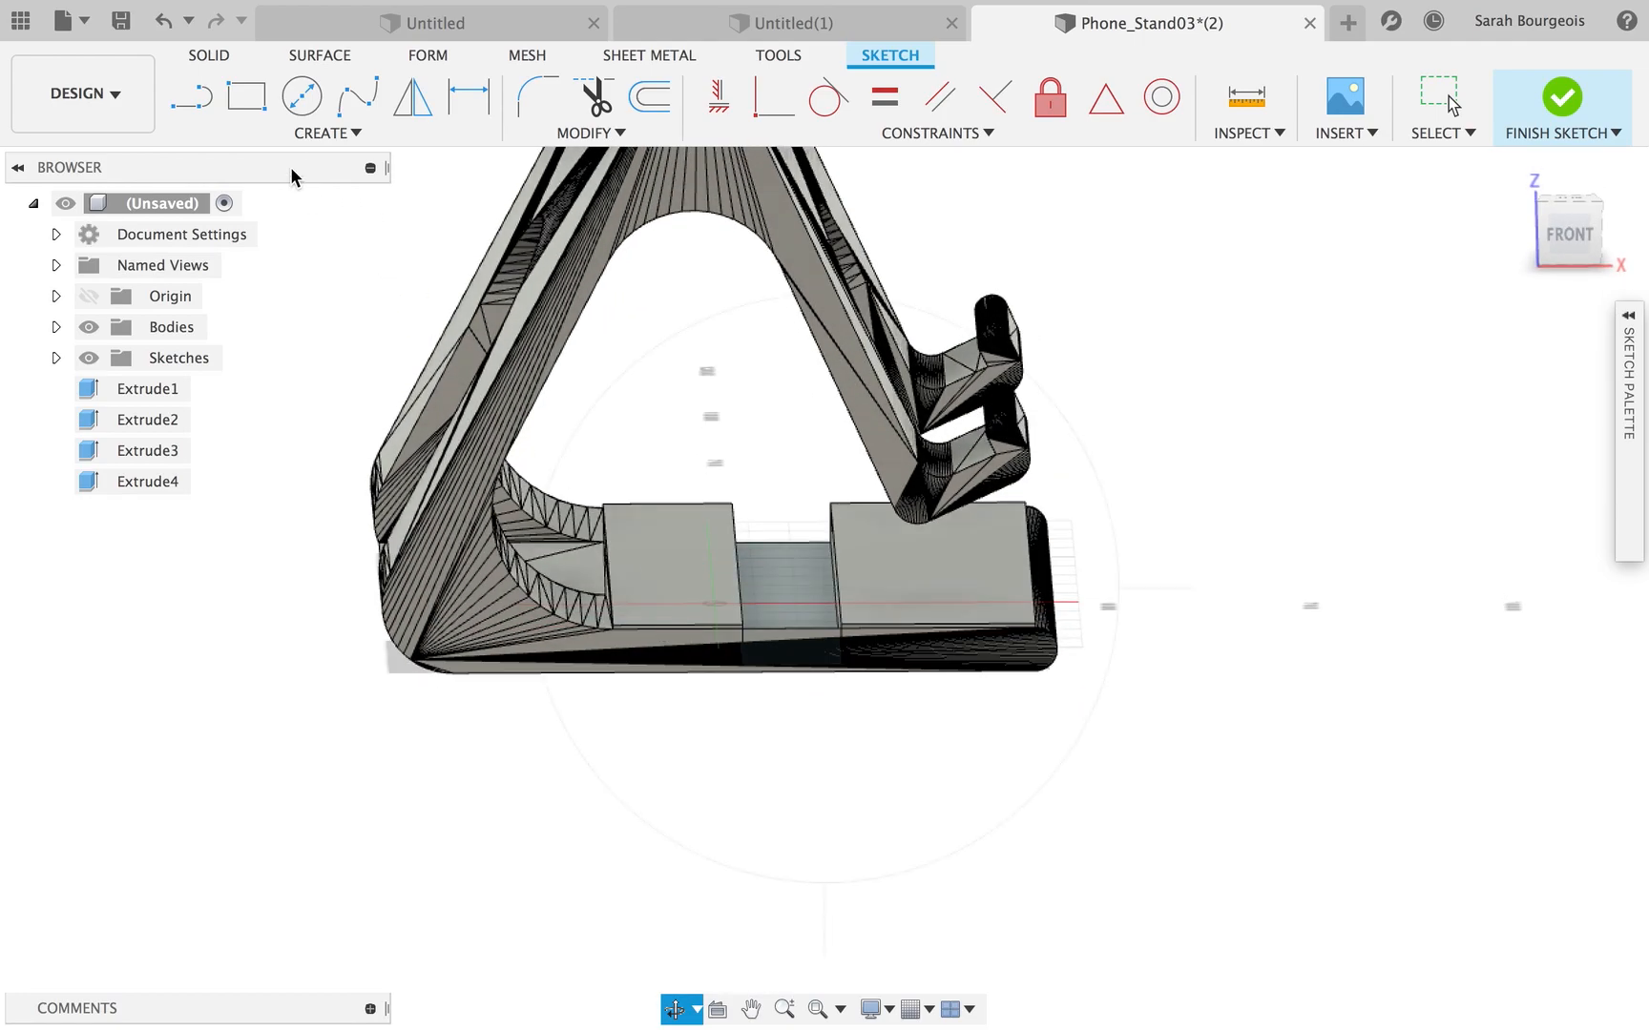
pyautogui.click(246, 95)
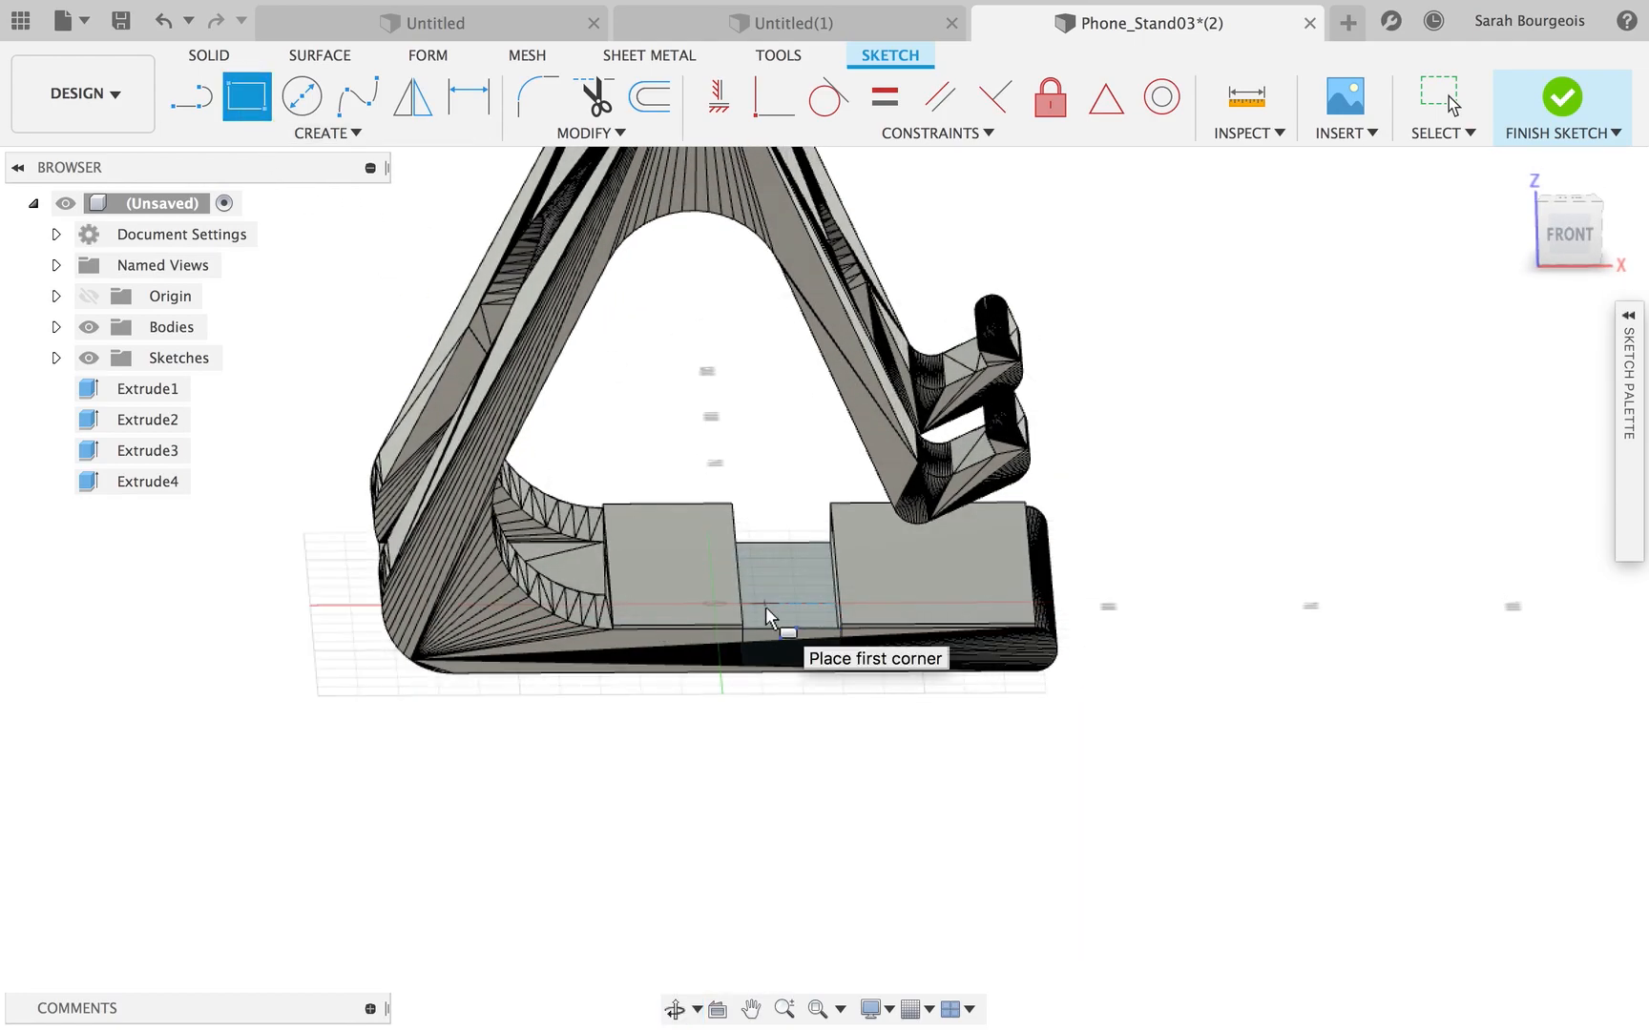
pyautogui.scroll(5, 765, 616)
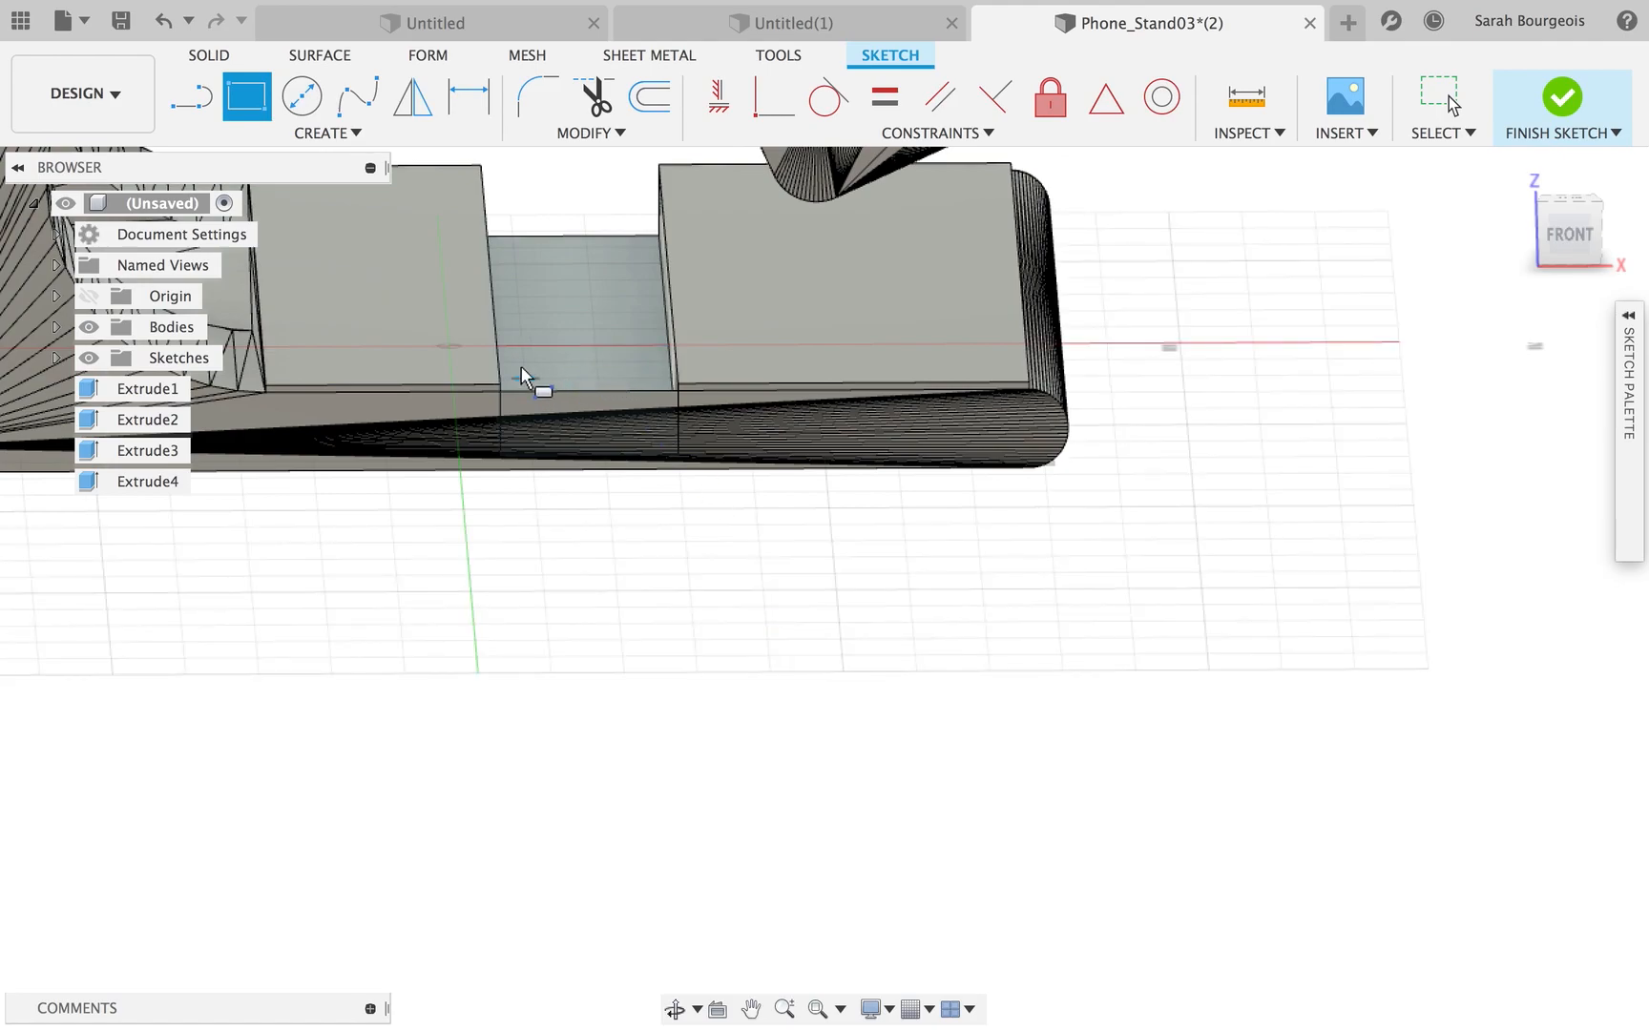
pyautogui.click(501, 377)
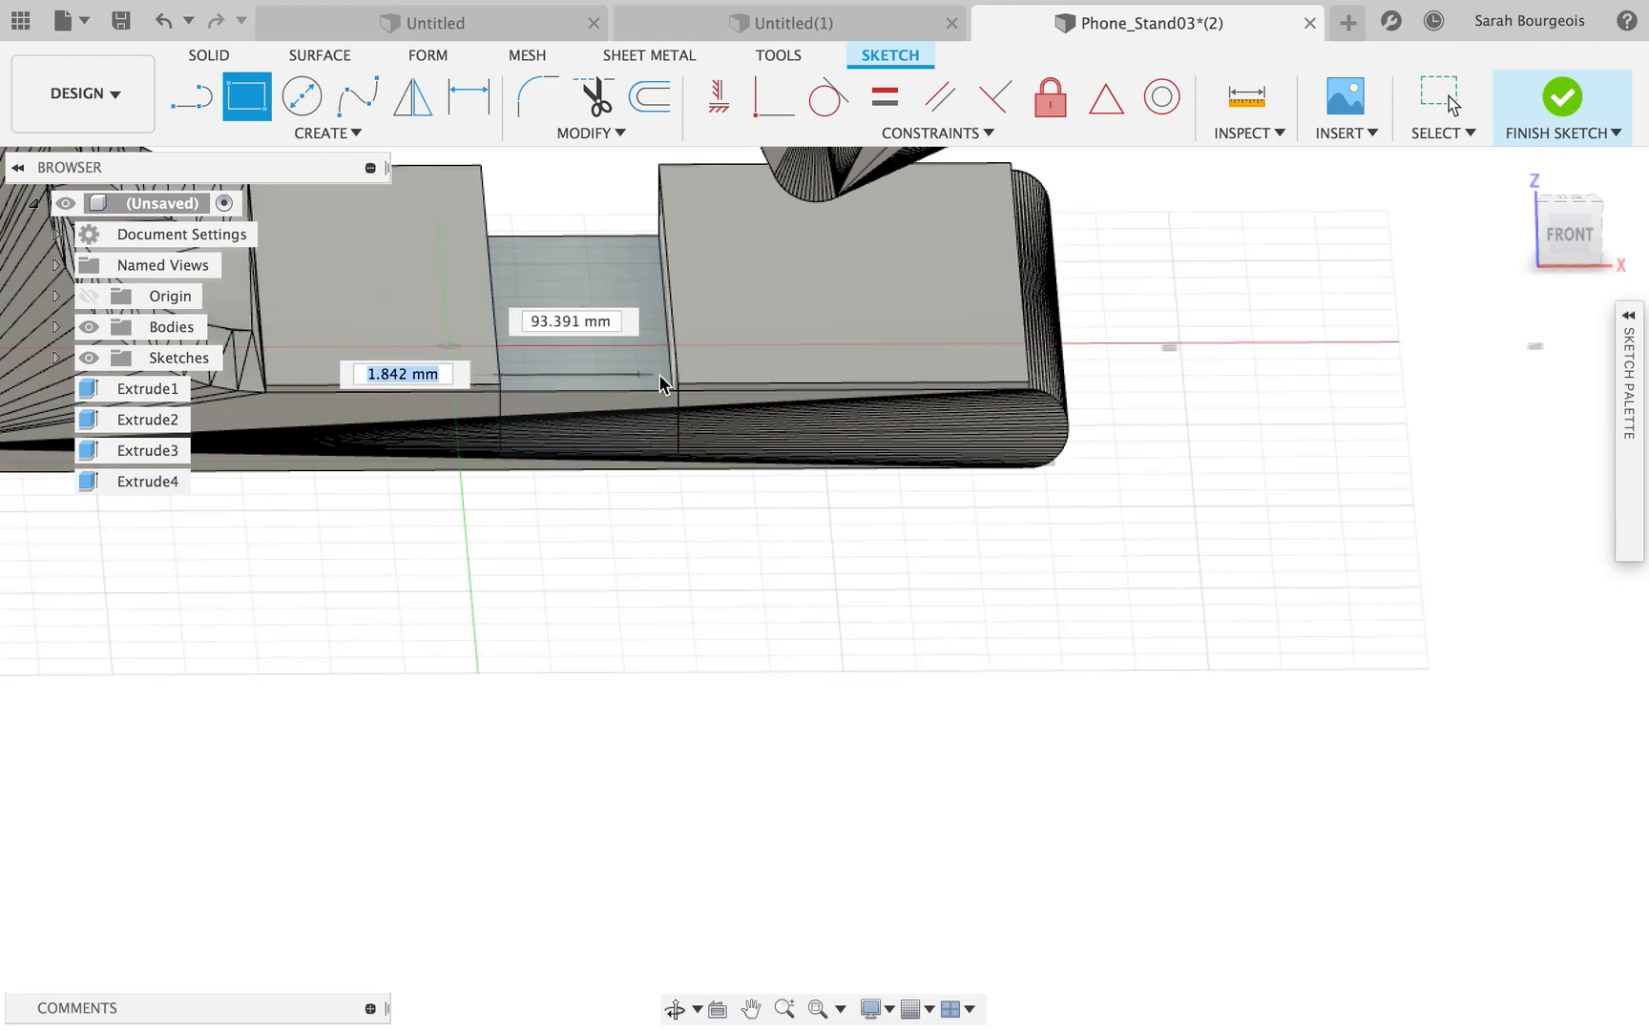
pyautogui.press('Tab')
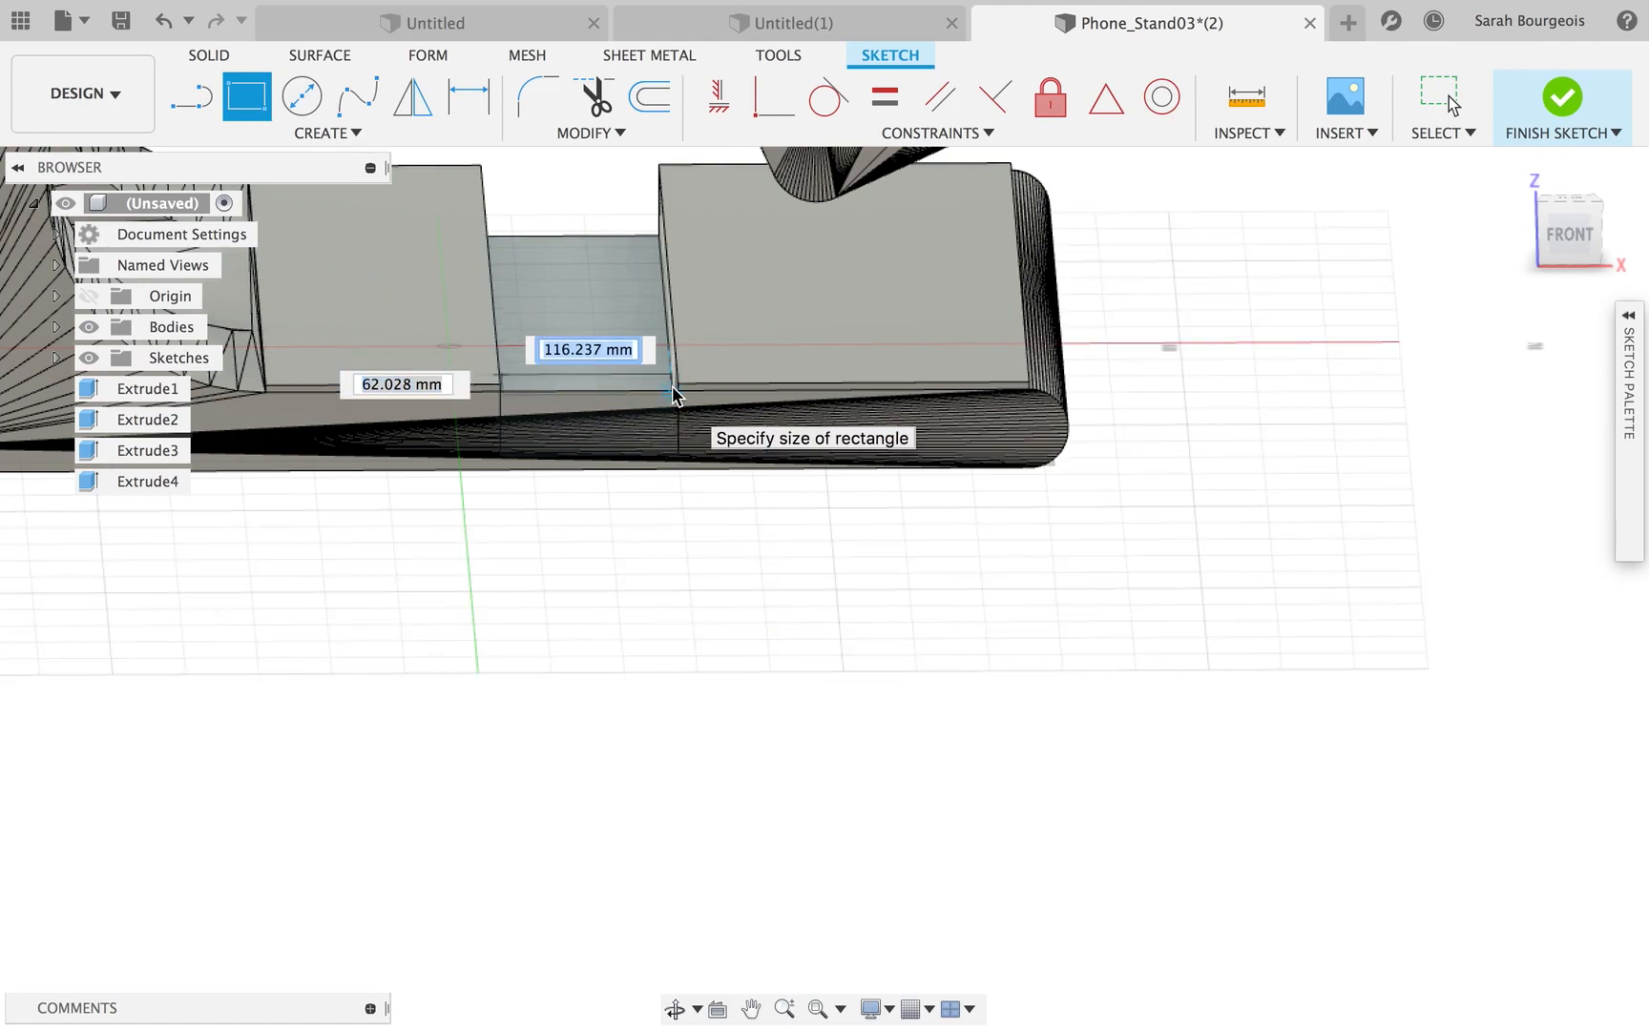
pyautogui.press('Return')
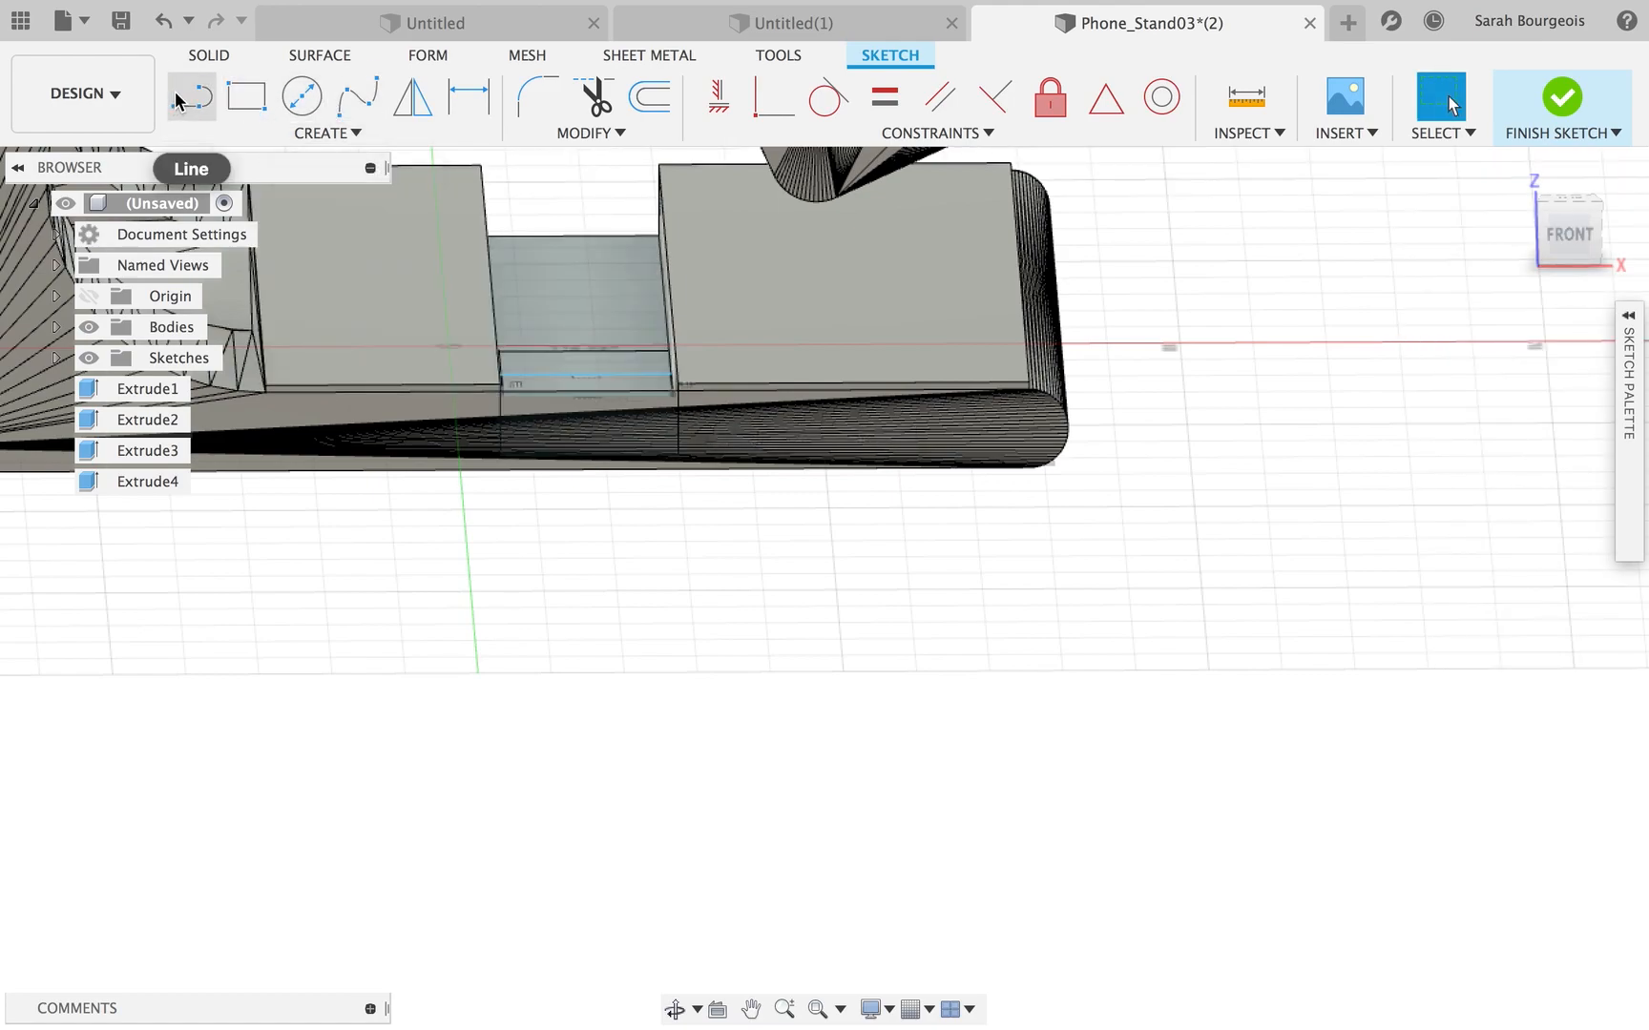
# Extrude the rectangle on the channel floor 5 mm upward, joining it to the stand.
pyautogui.click(195, 61)
pyautogui.click(245, 99)
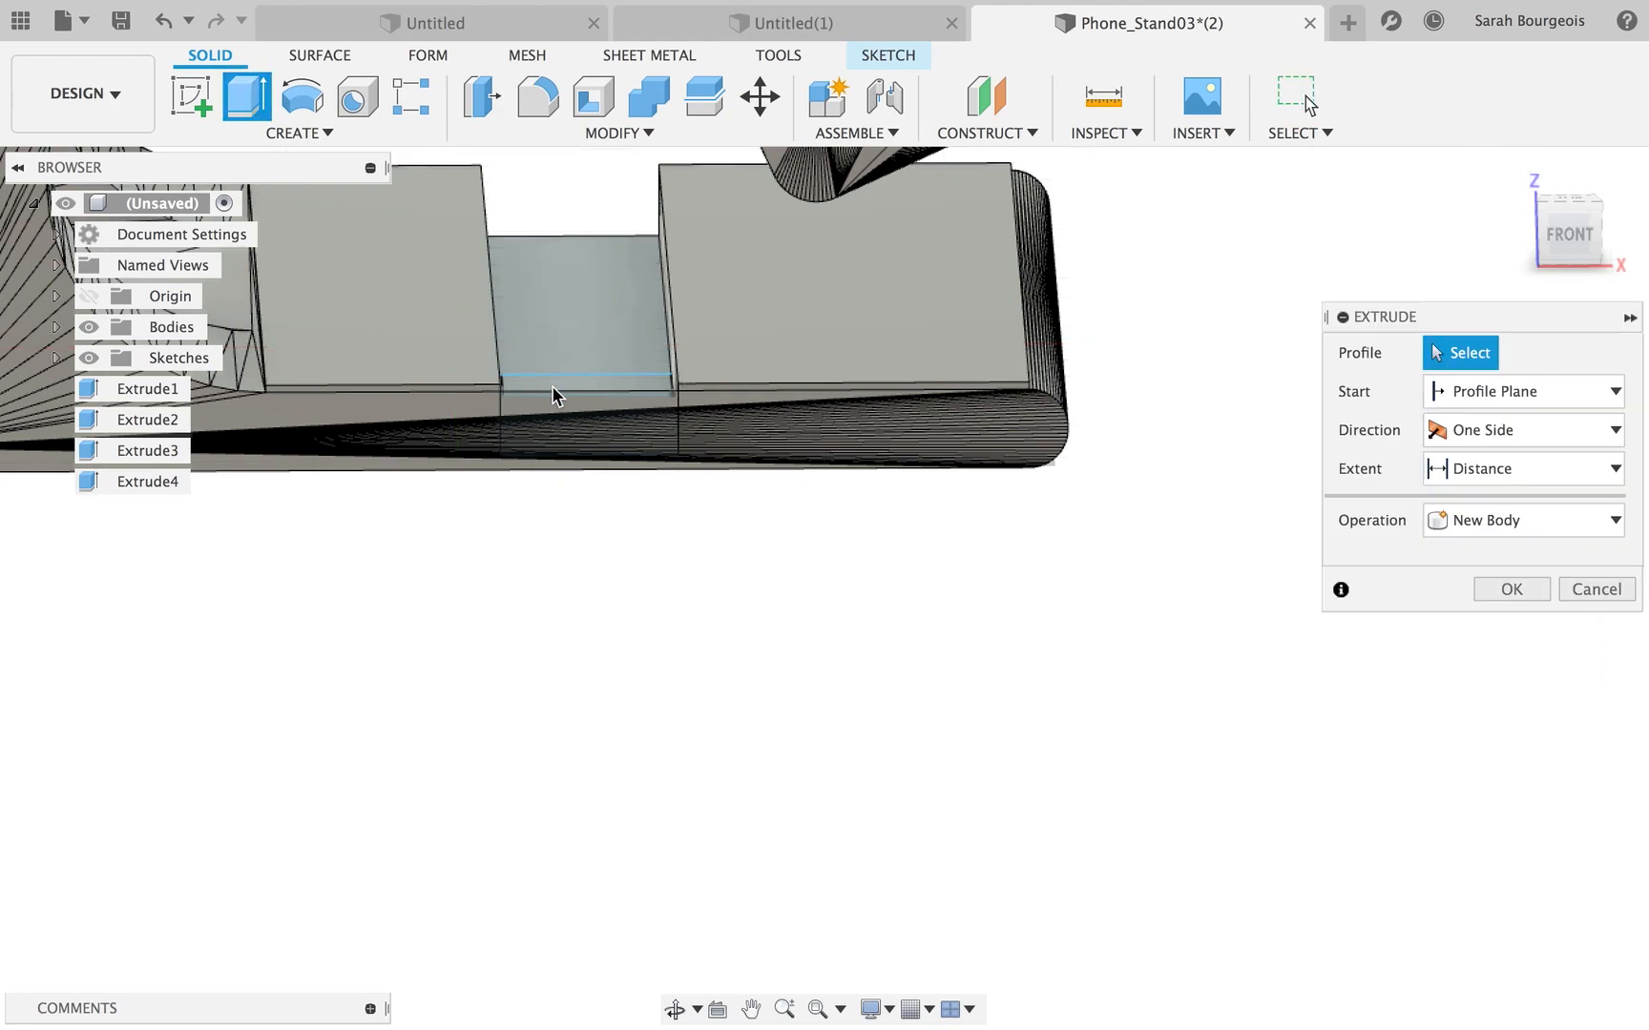
pyautogui.click(556, 386)
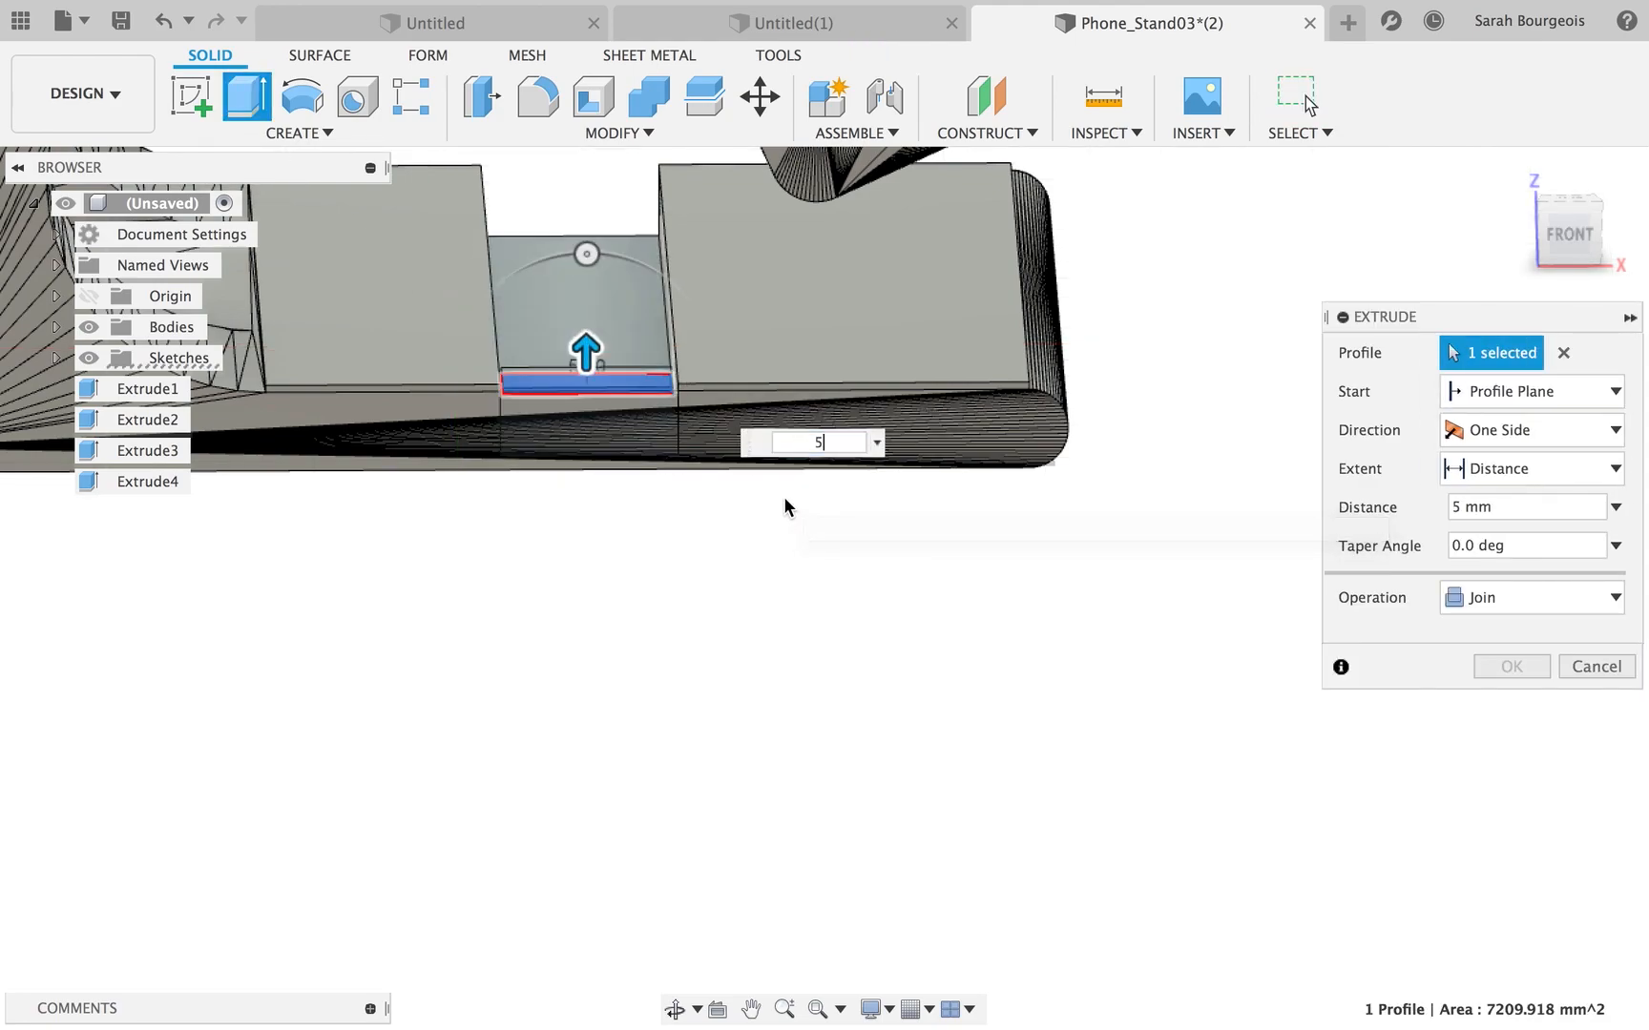
pyautogui.press('Return')
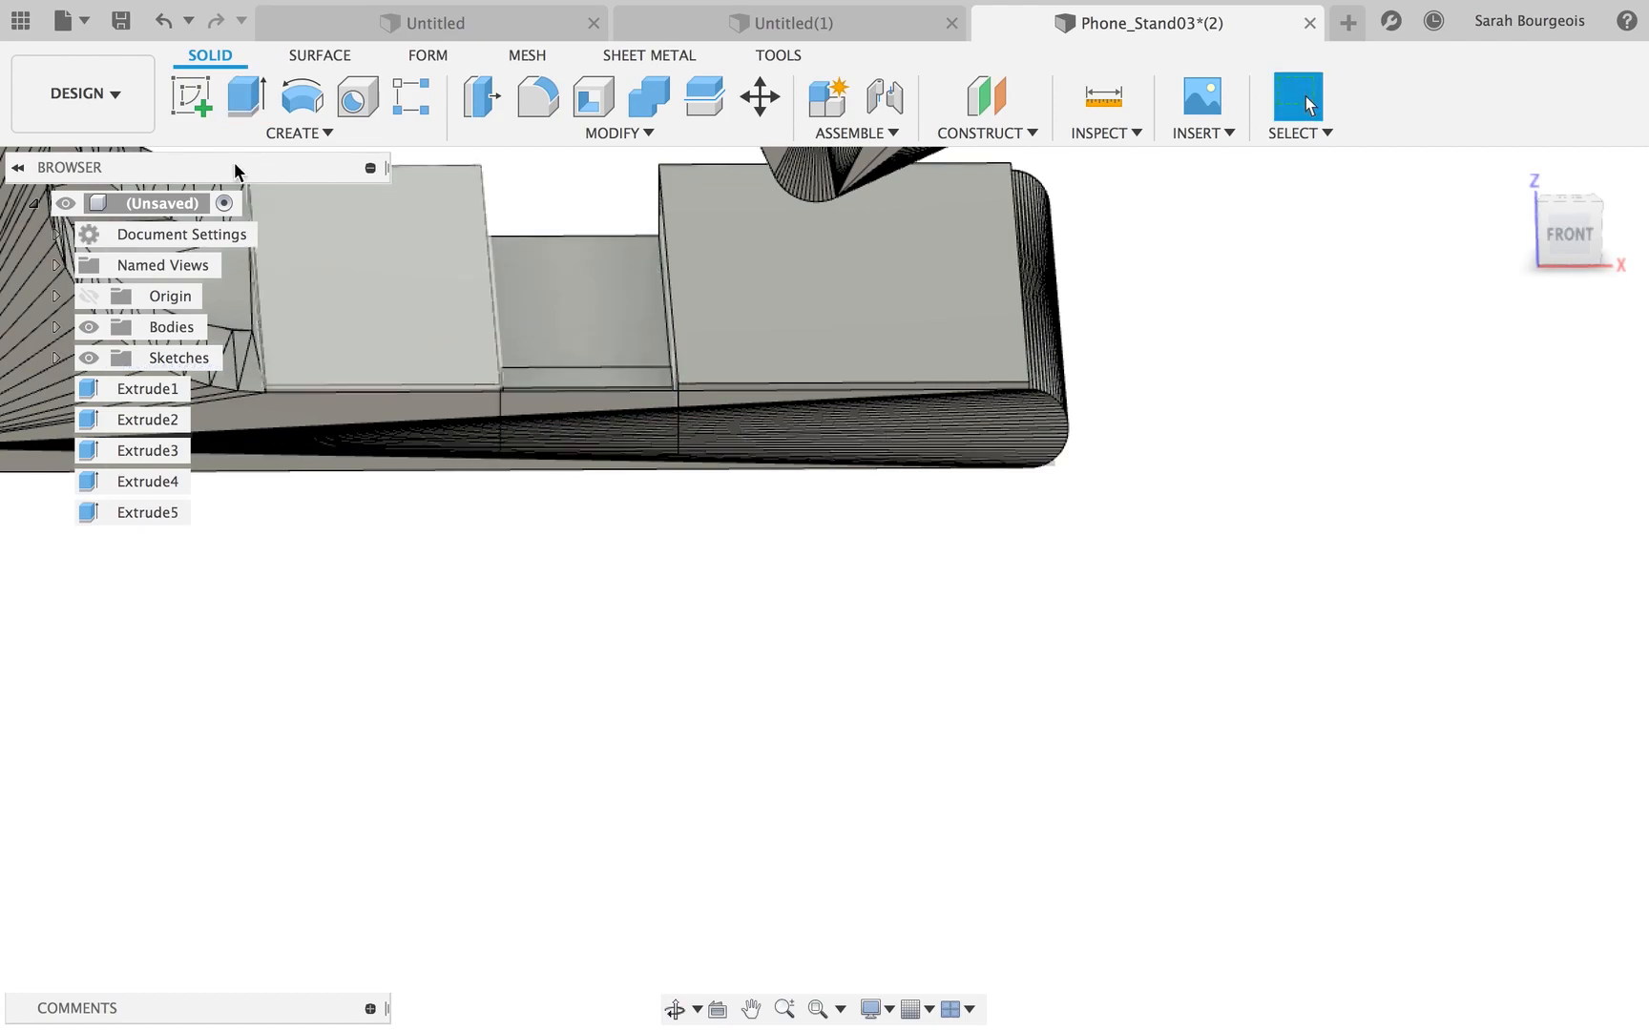
# Extrude the top face of the small block in the channel further upward, joining it to the stand.
pyautogui.click(246, 96)
pyautogui.click(629, 380)
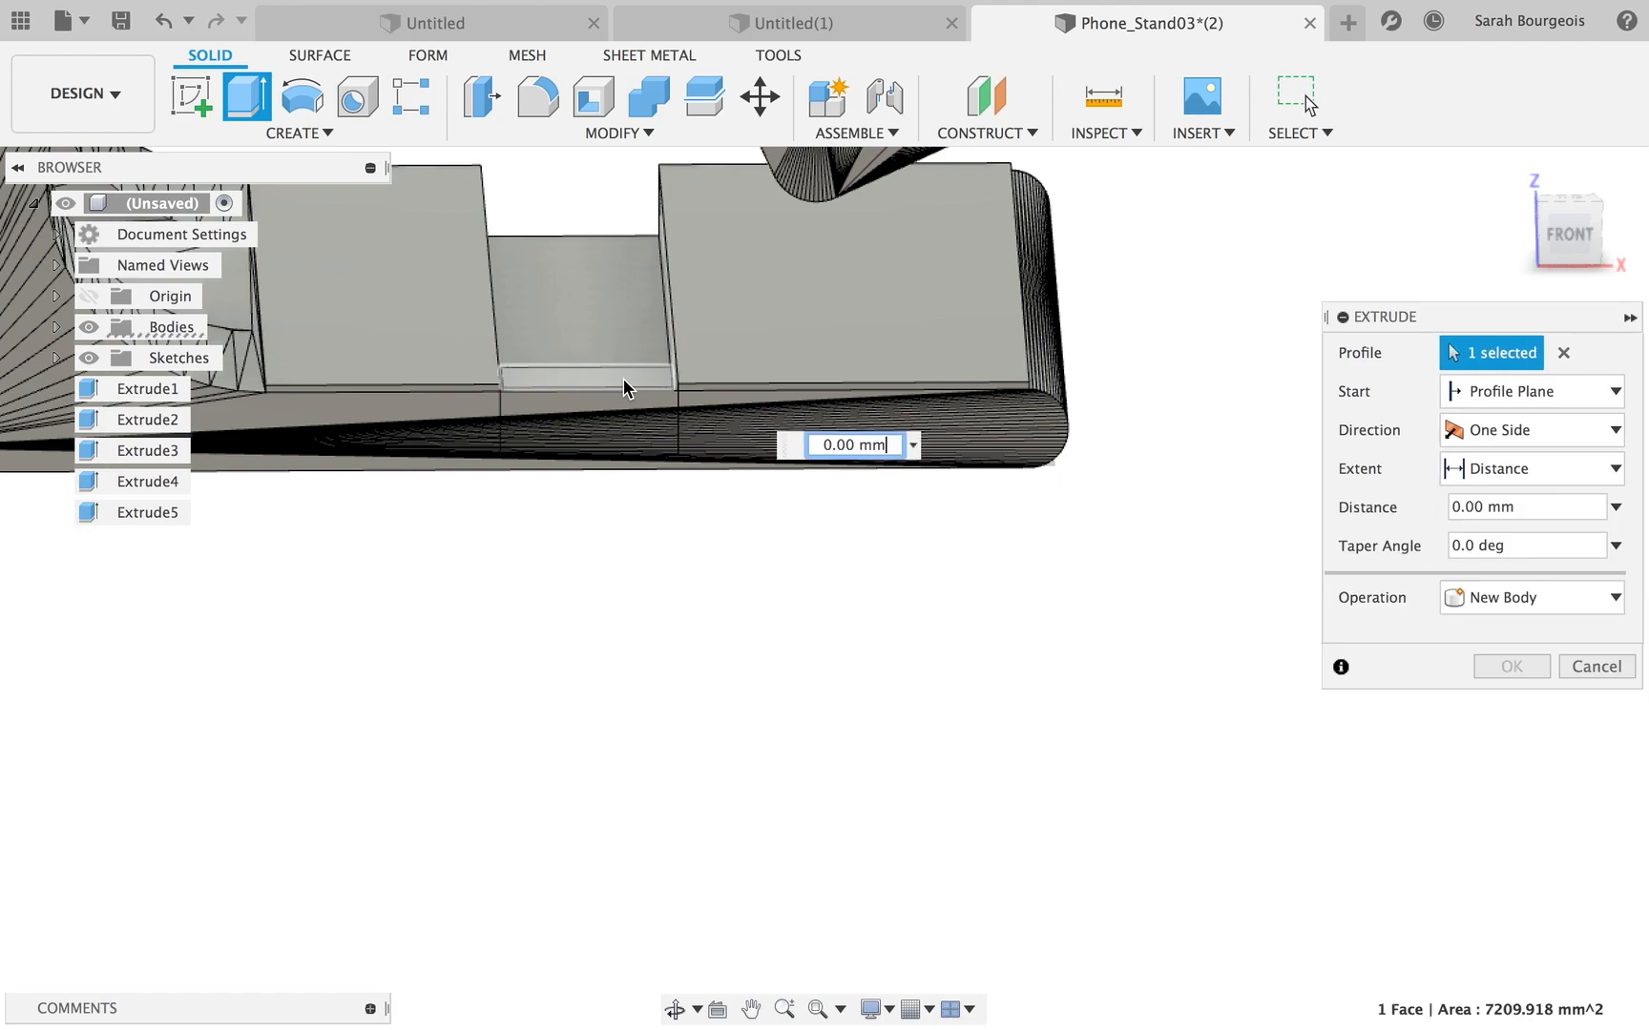
pyautogui.moveTo(622, 354); pyautogui.dragTo(620, 331)
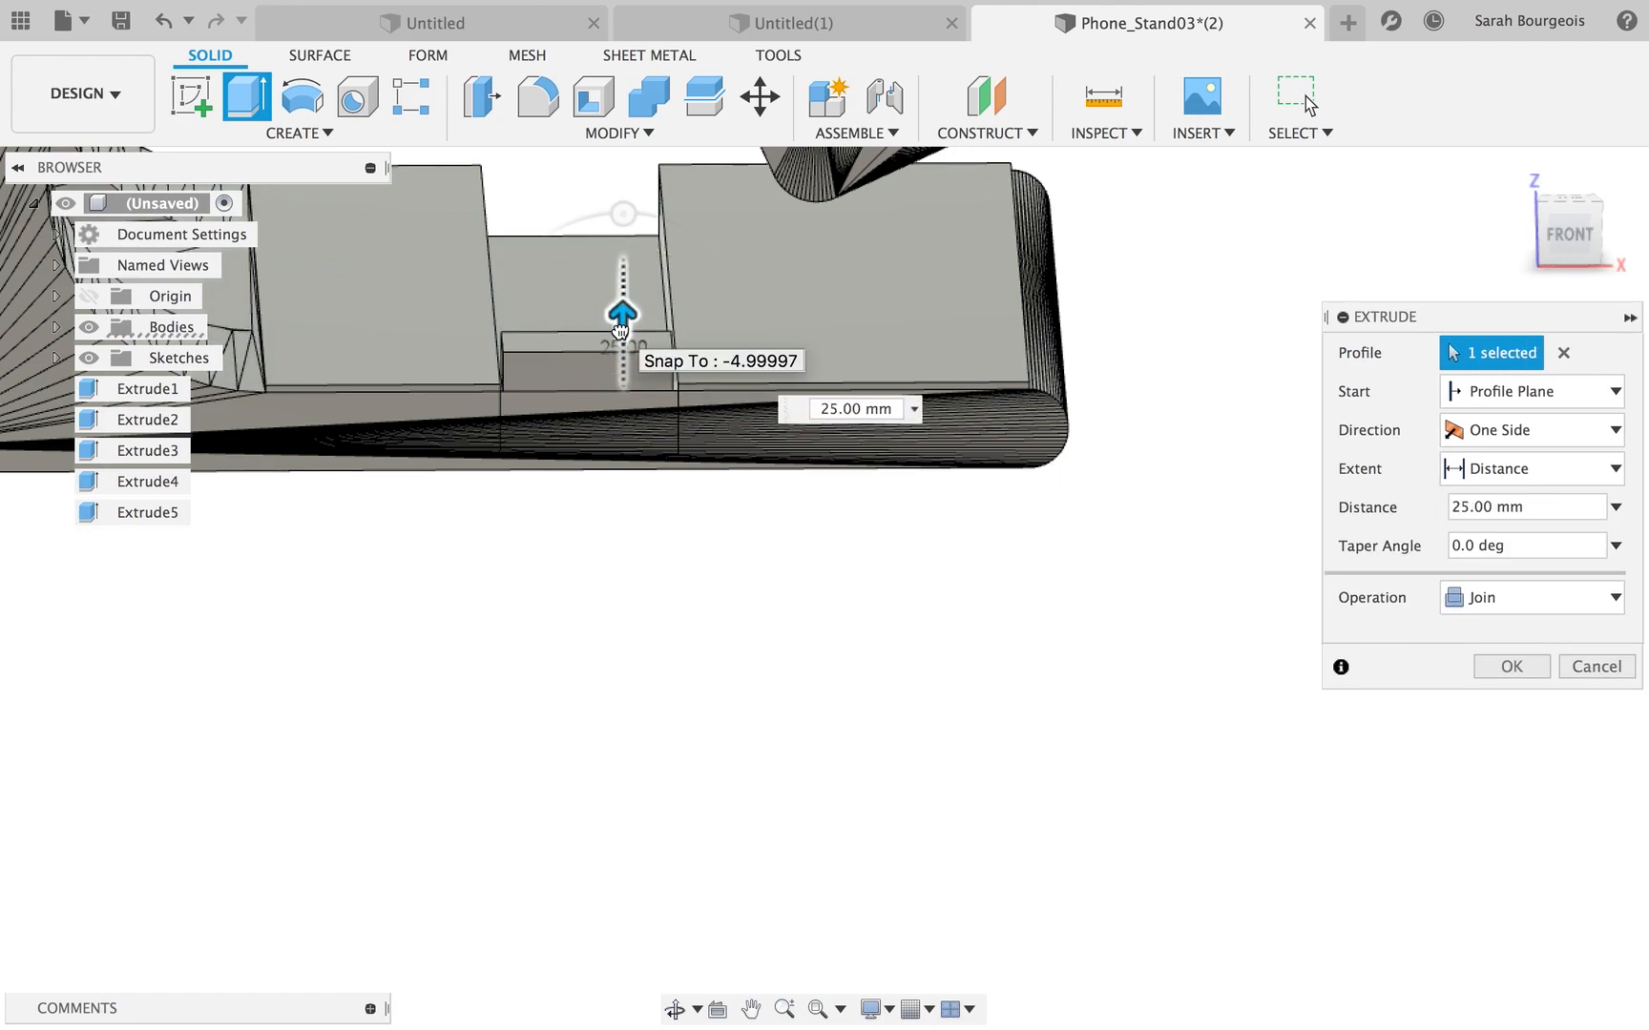
pyautogui.click(819, 403)
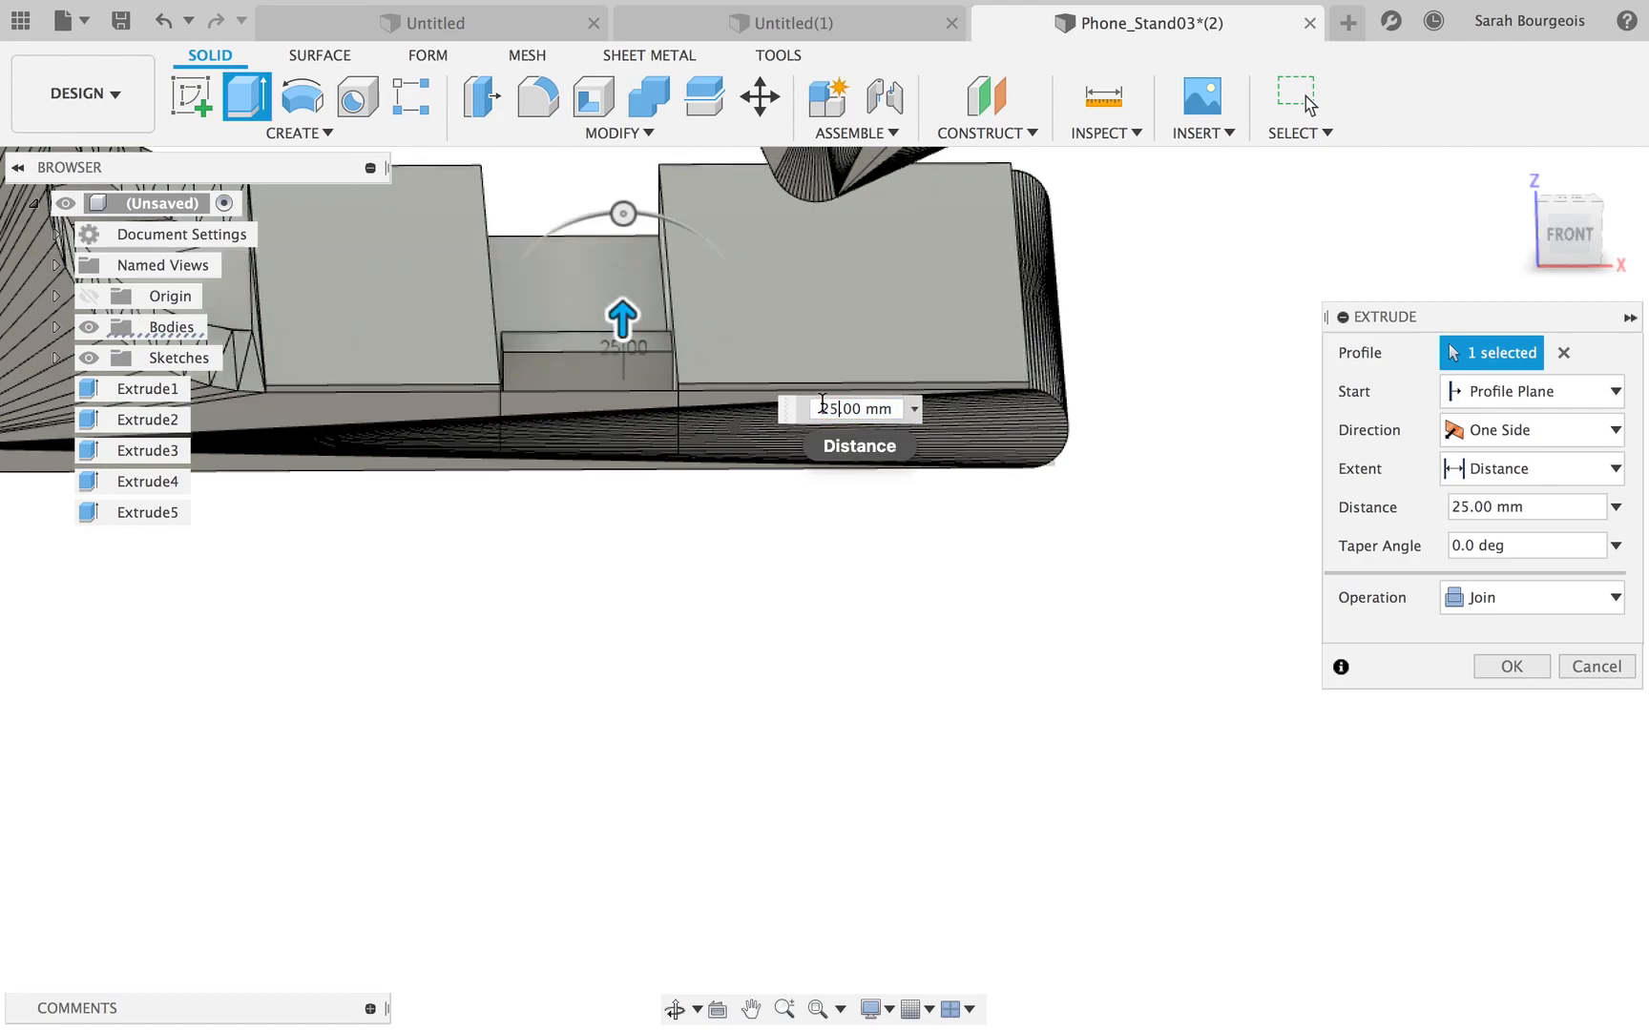
pyautogui.press('Return')
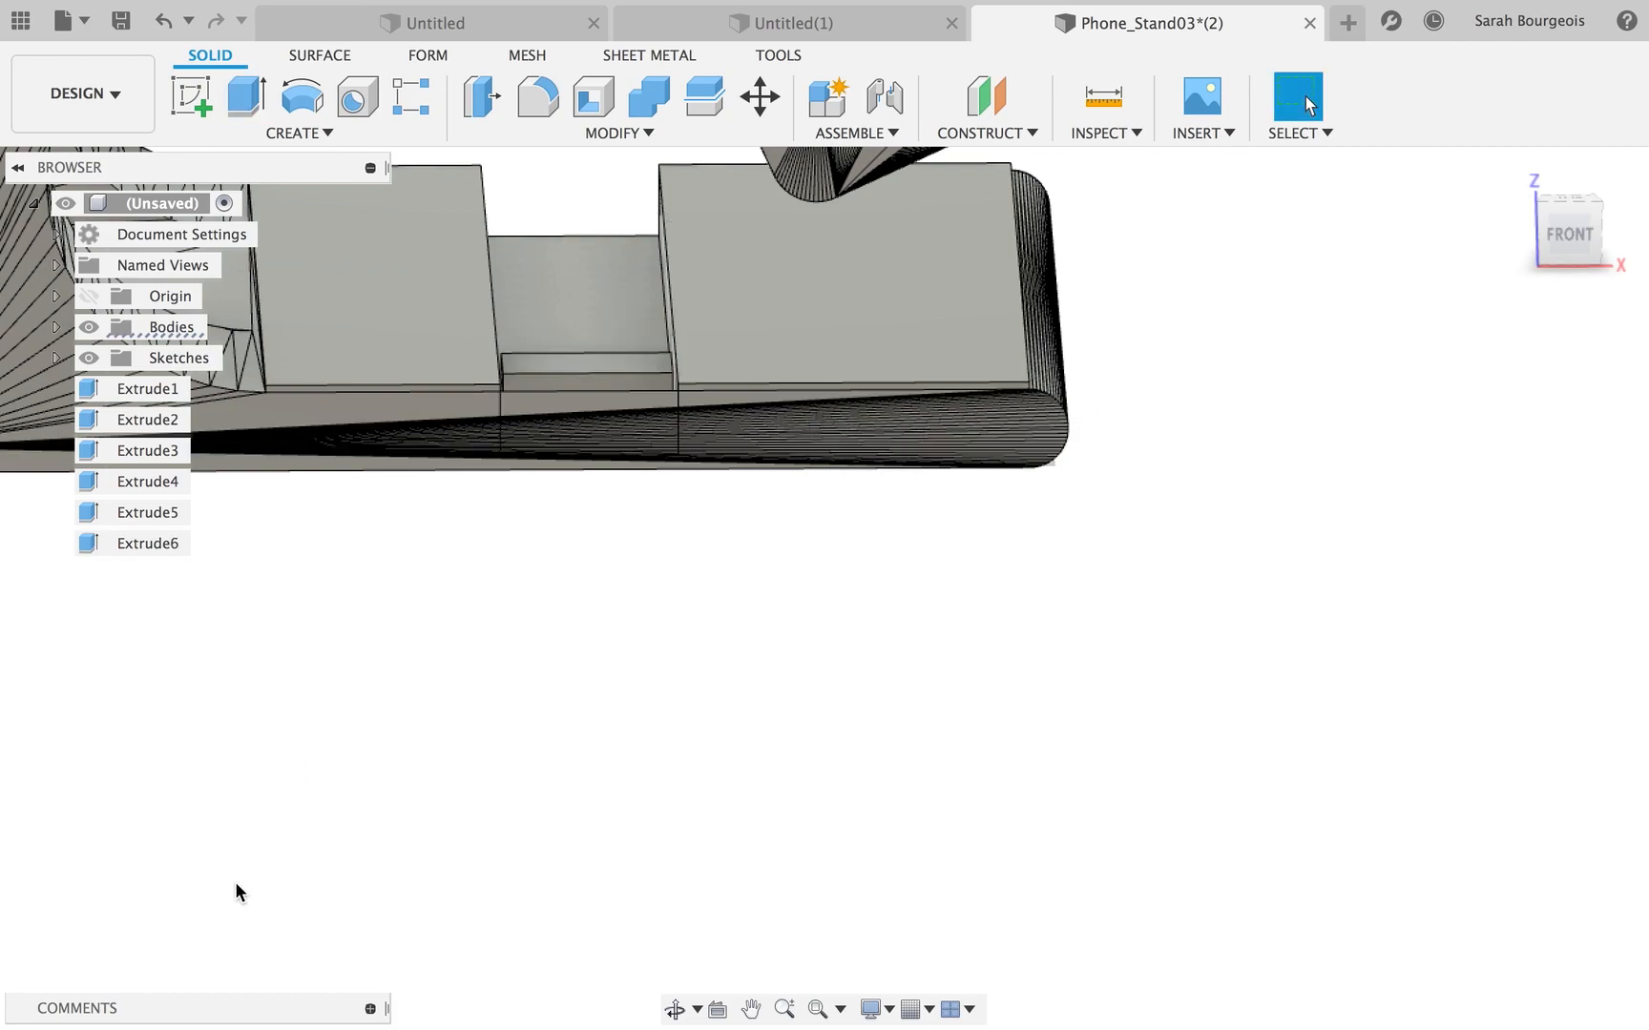
# Start another sketch on the channel floor around the raised block.
pyautogui.click(675, 1009)
pyautogui.moveTo(589, 424); pyautogui.dragTo(930, 448)
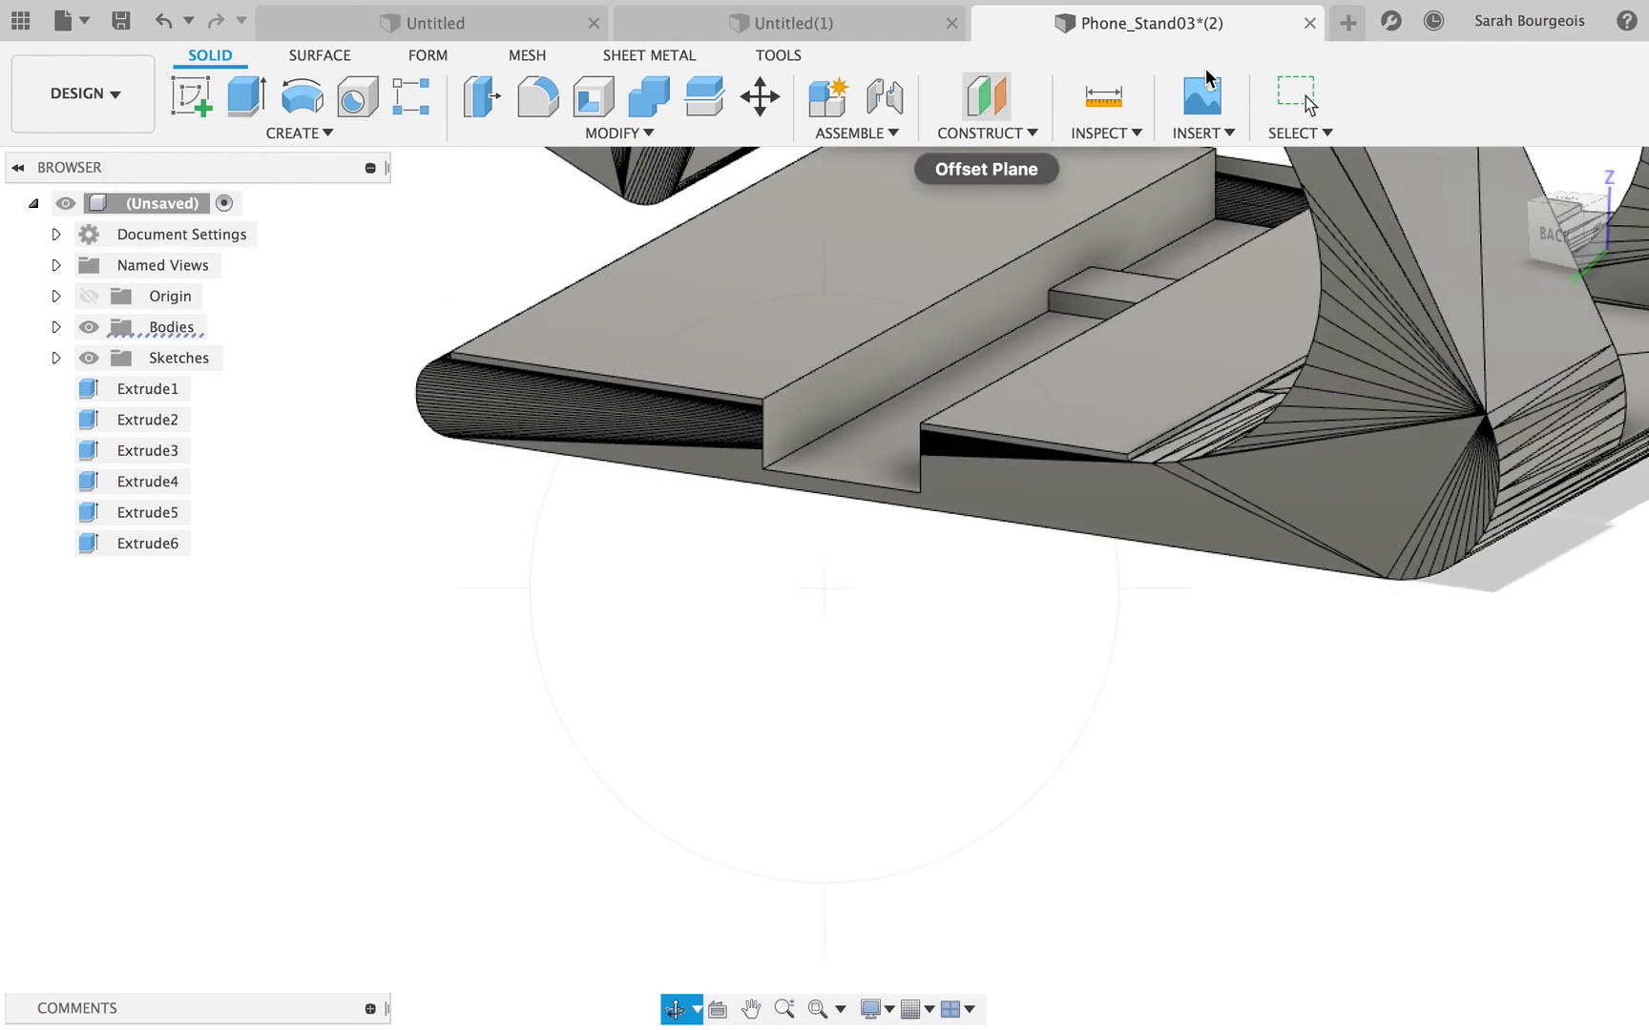
pyautogui.click(1298, 96)
pyautogui.click(906, 421)
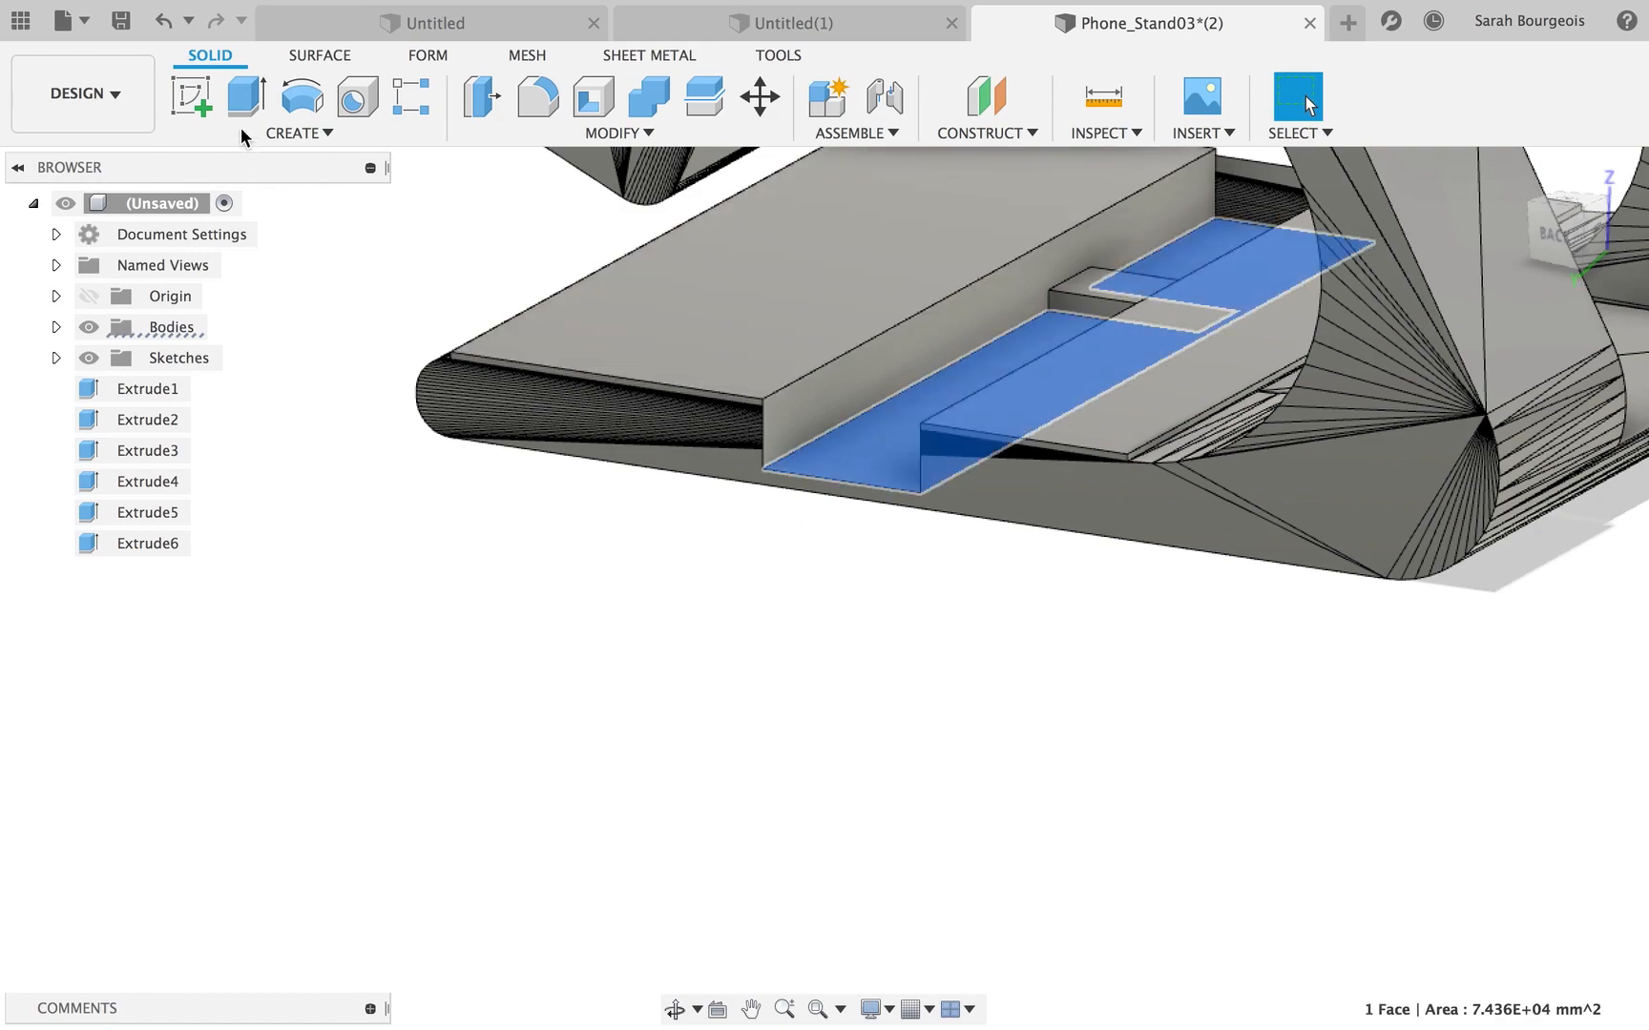
pyautogui.click(194, 97)
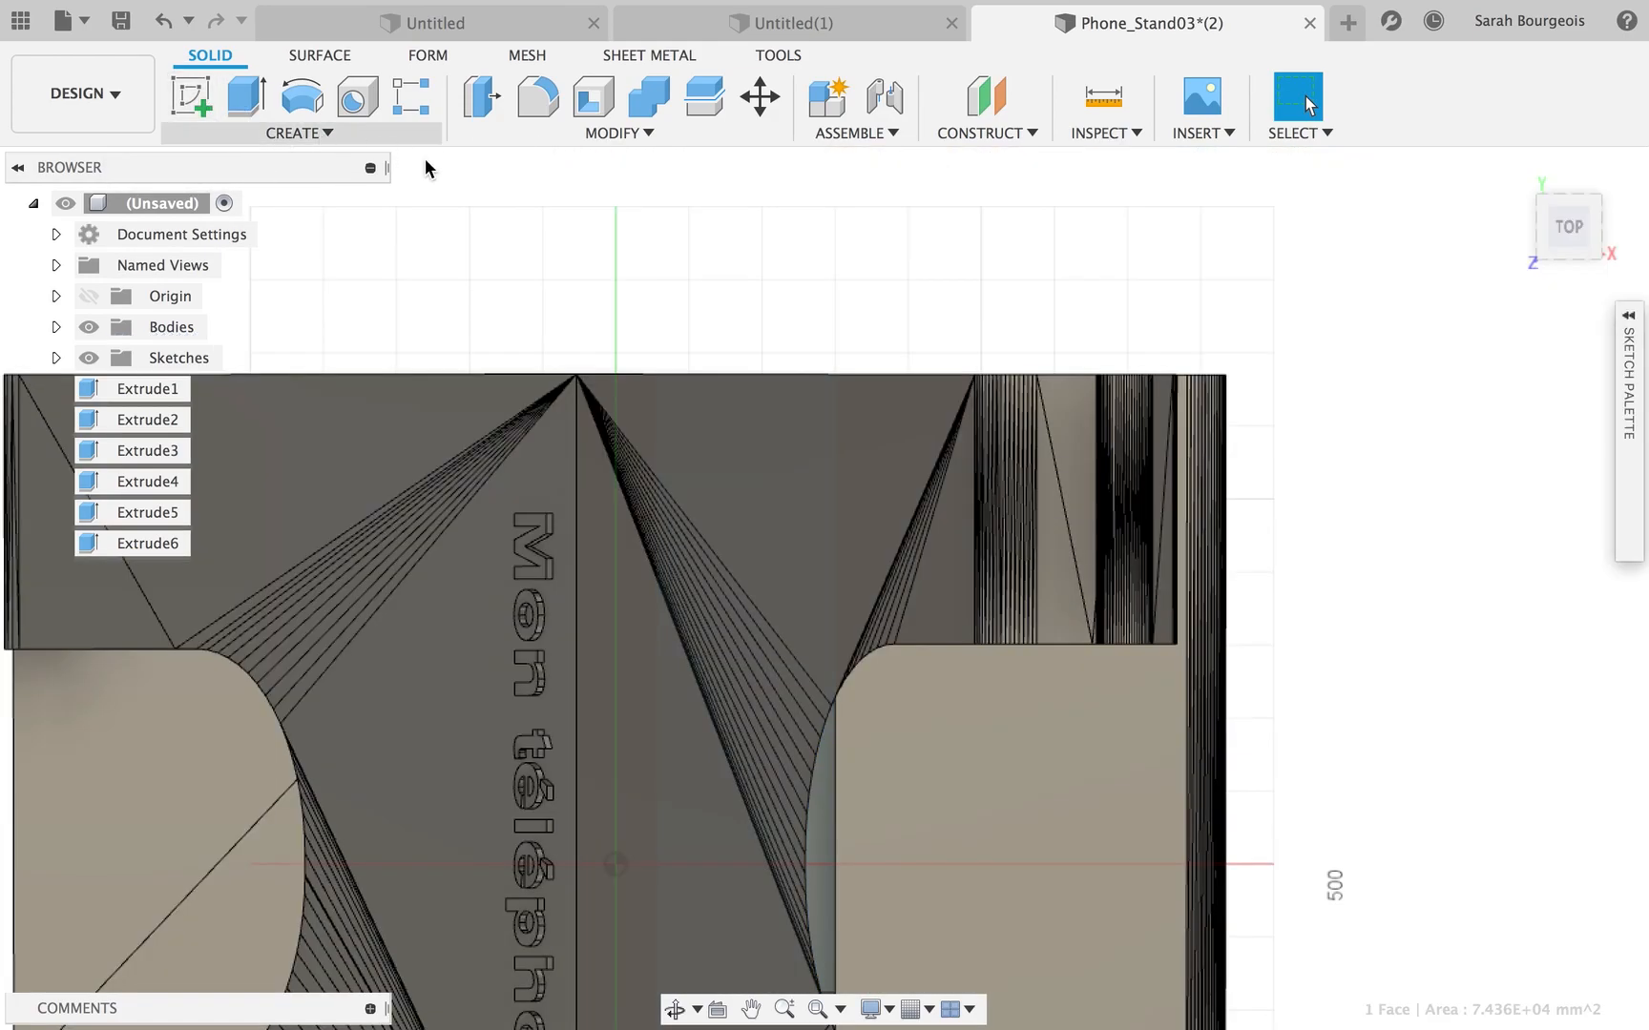
# Examine the modified phone stand from all sides, including the channel, the raised block and the "Mon téléphone" text.
pyautogui.moveTo(663, 854); pyautogui.dragTo(674, 699)
pyautogui.moveTo(547, 498); pyautogui.dragTo(926, 417)
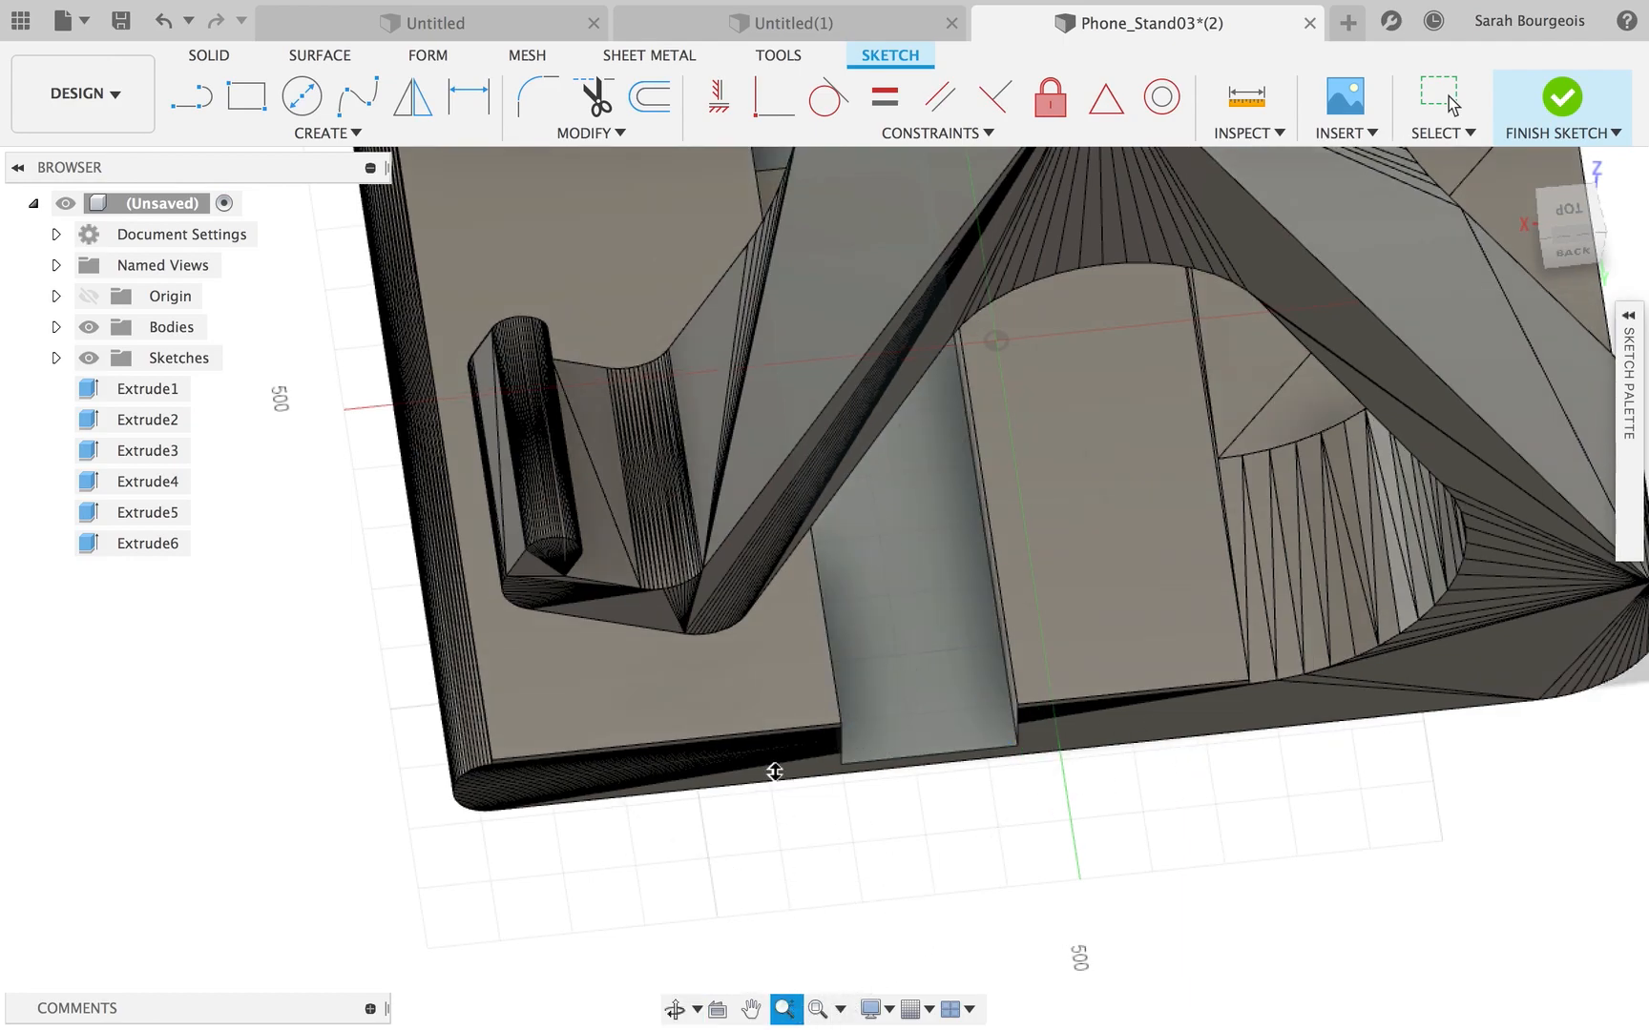
pyautogui.scroll(-10, 775, 770)
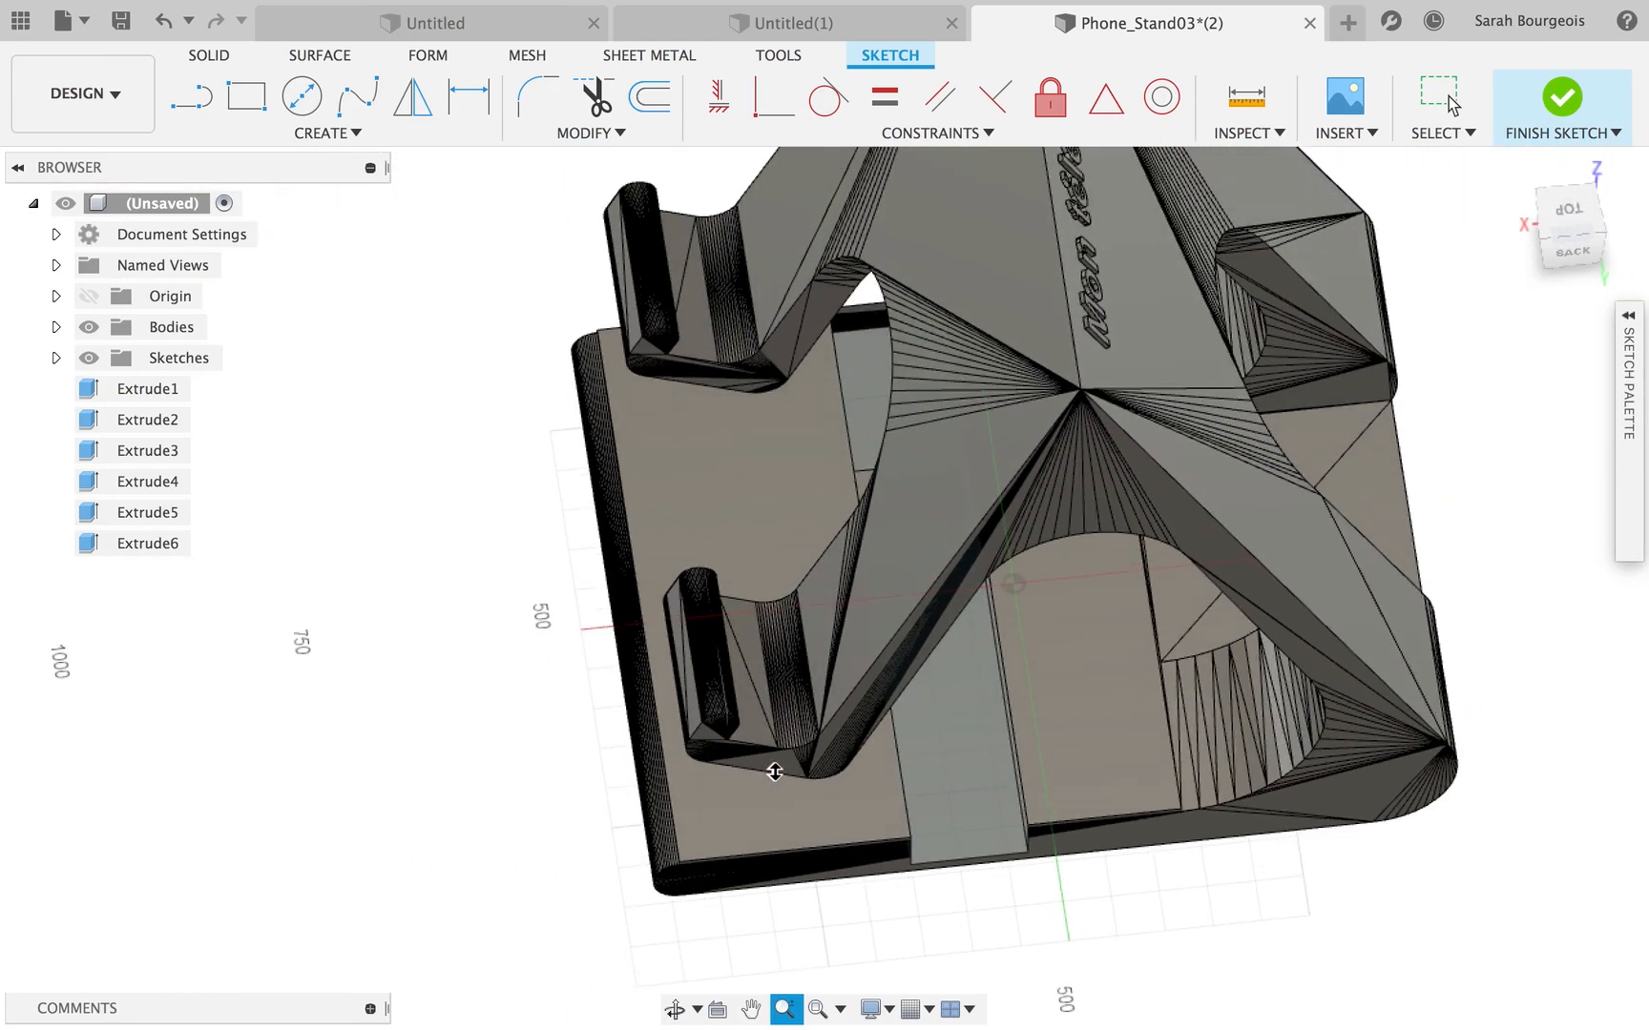
pyautogui.click(674, 1008)
pyautogui.moveTo(633, 747); pyautogui.dragTo(952, 551)
pyautogui.scroll(-5, 751, 747)
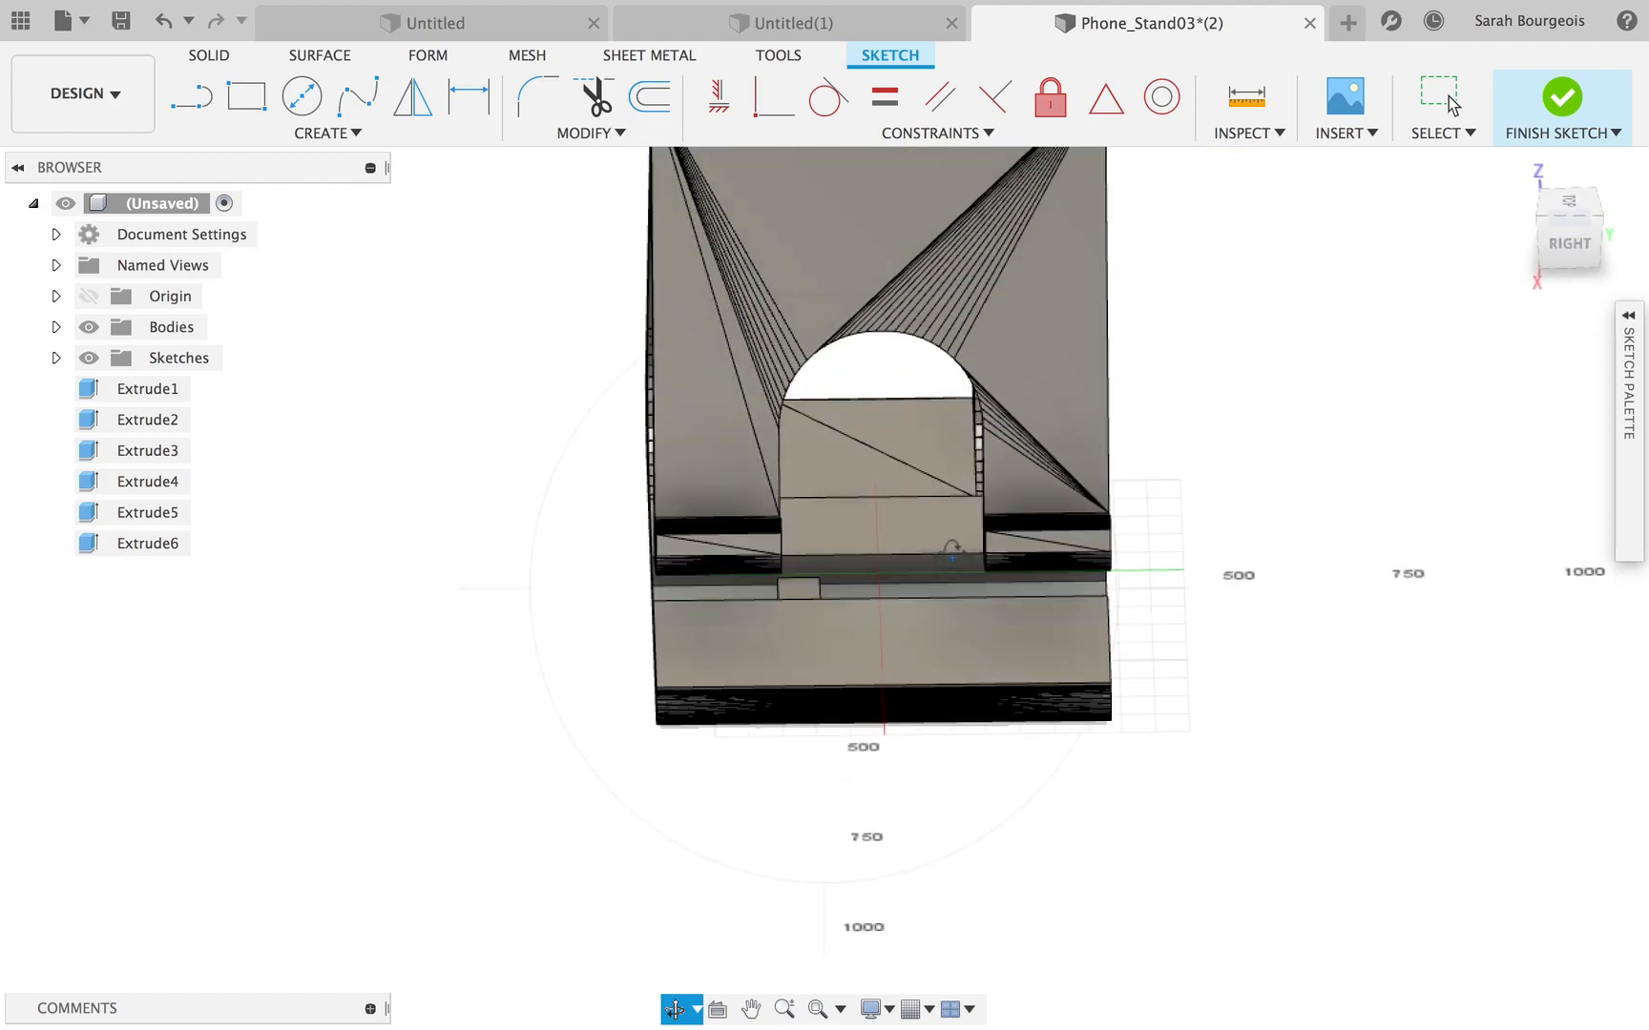
pyautogui.moveTo(828, 535); pyautogui.dragTo(813, 646)
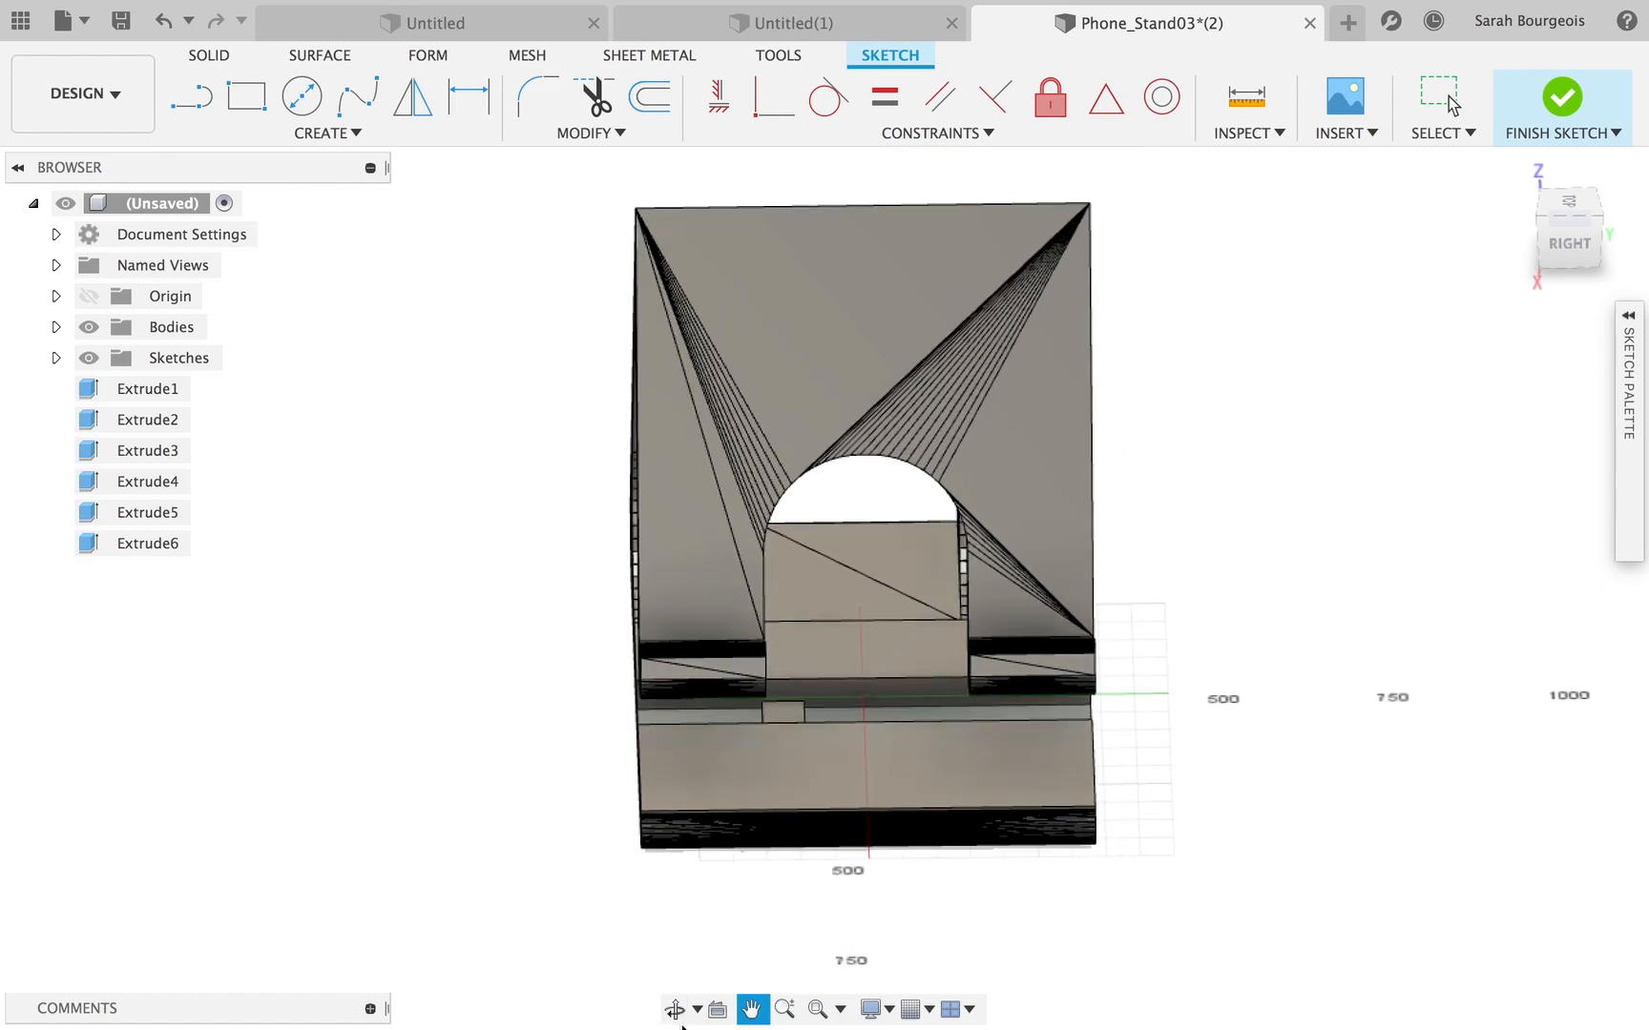
pyautogui.click(675, 1009)
pyautogui.moveTo(722, 935); pyautogui.dragTo(716, 705)
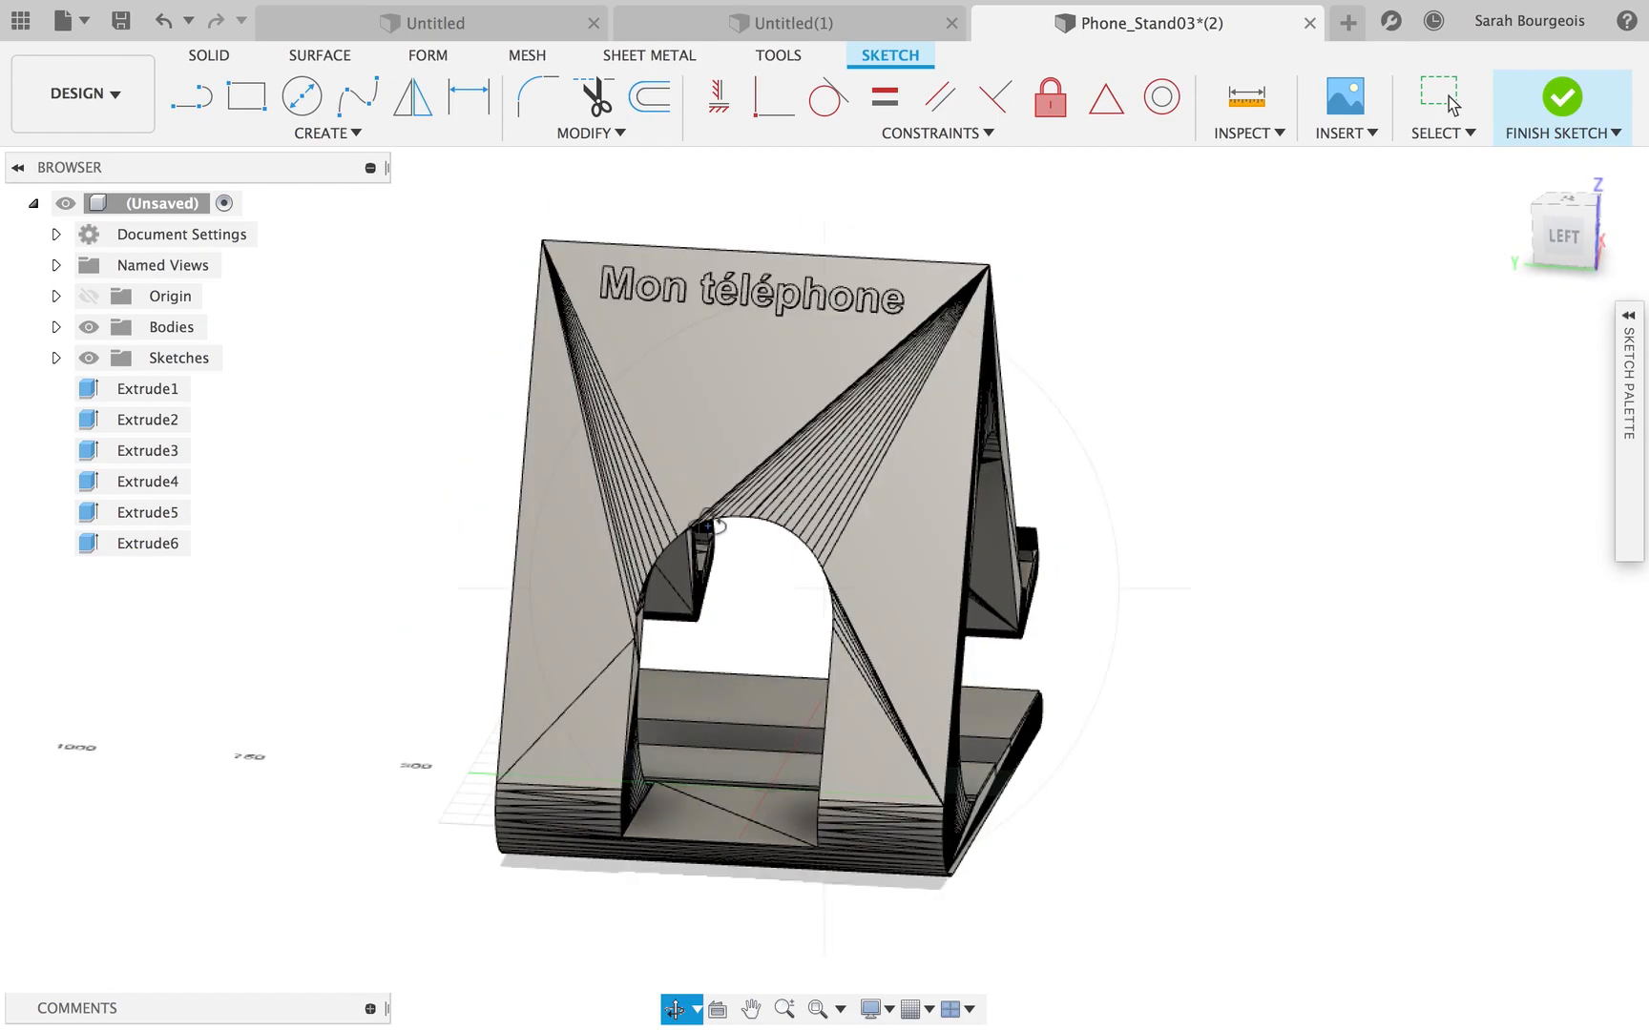
pyautogui.moveTo(621, 530); pyautogui.dragTo(1079, 491)
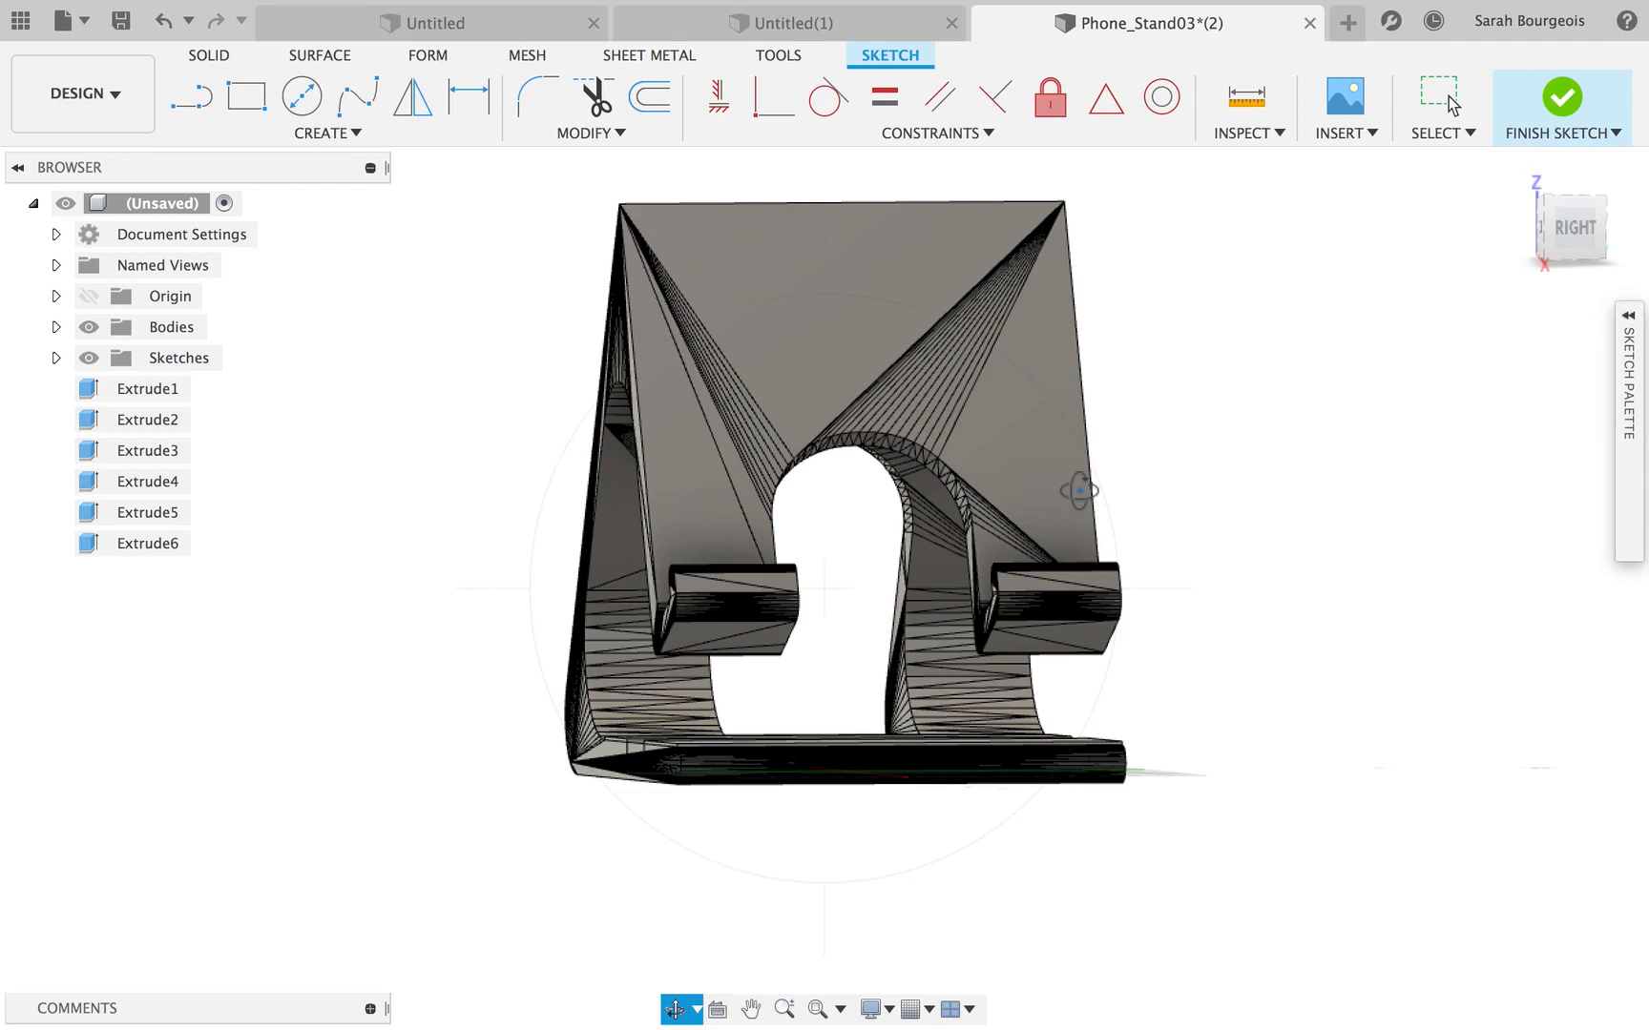
pyautogui.moveTo(1079, 490); pyautogui.dragTo(1076, 504)
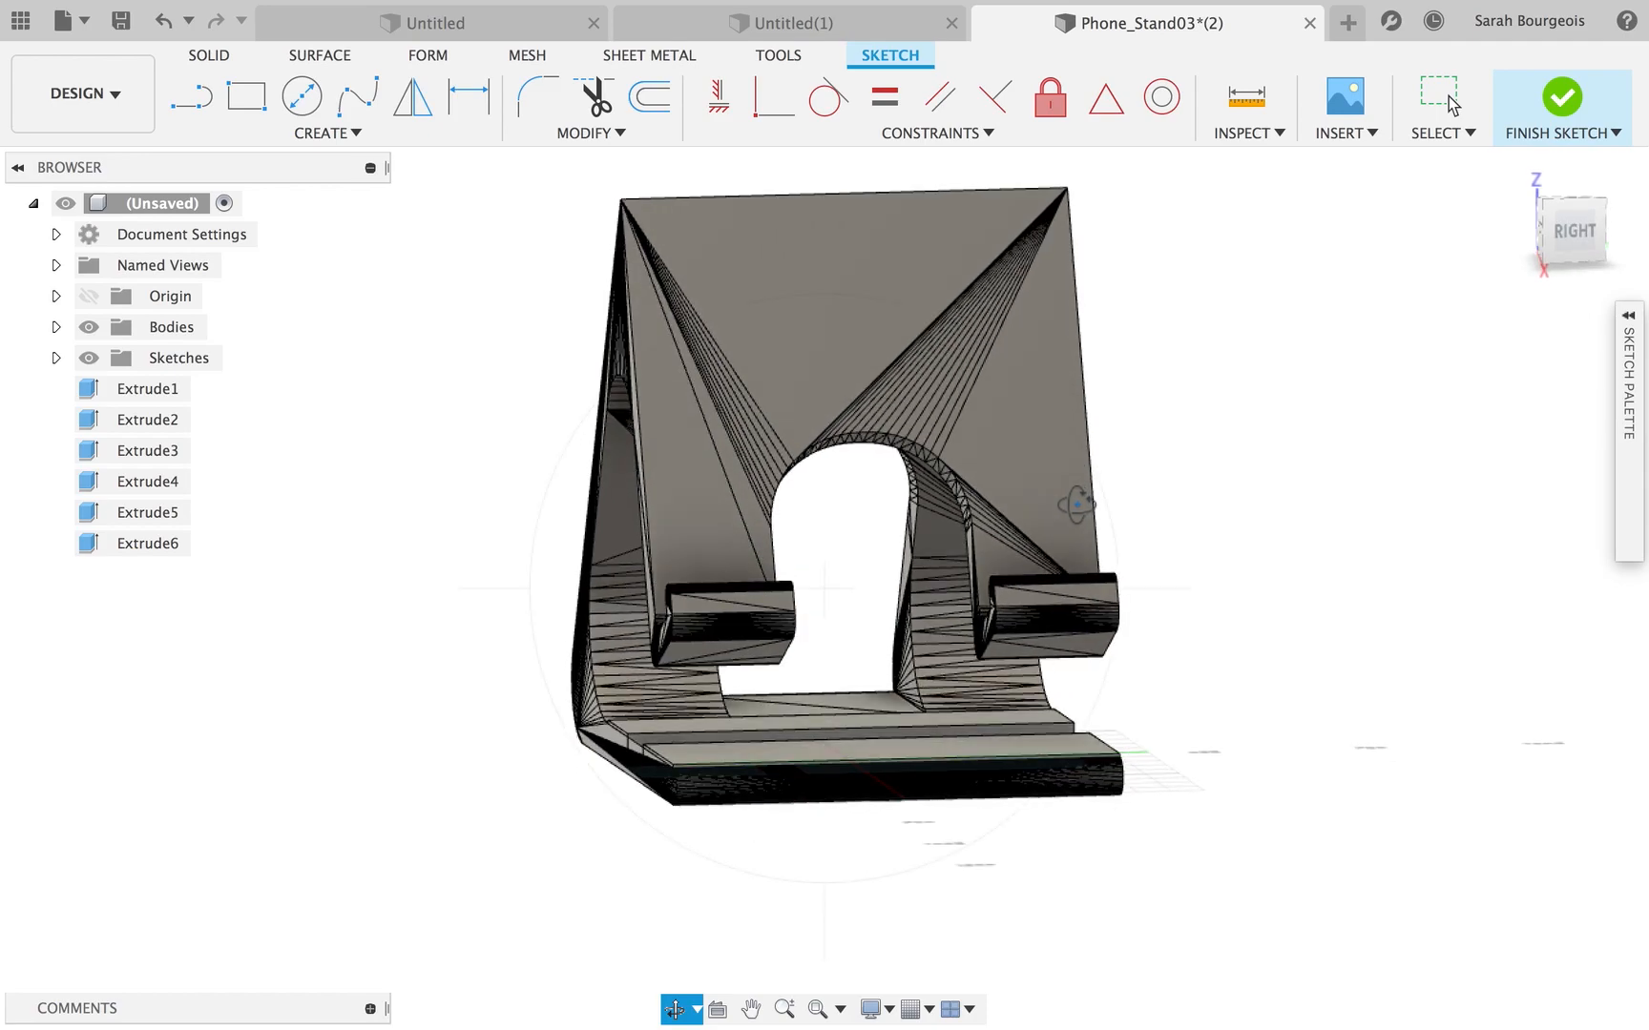